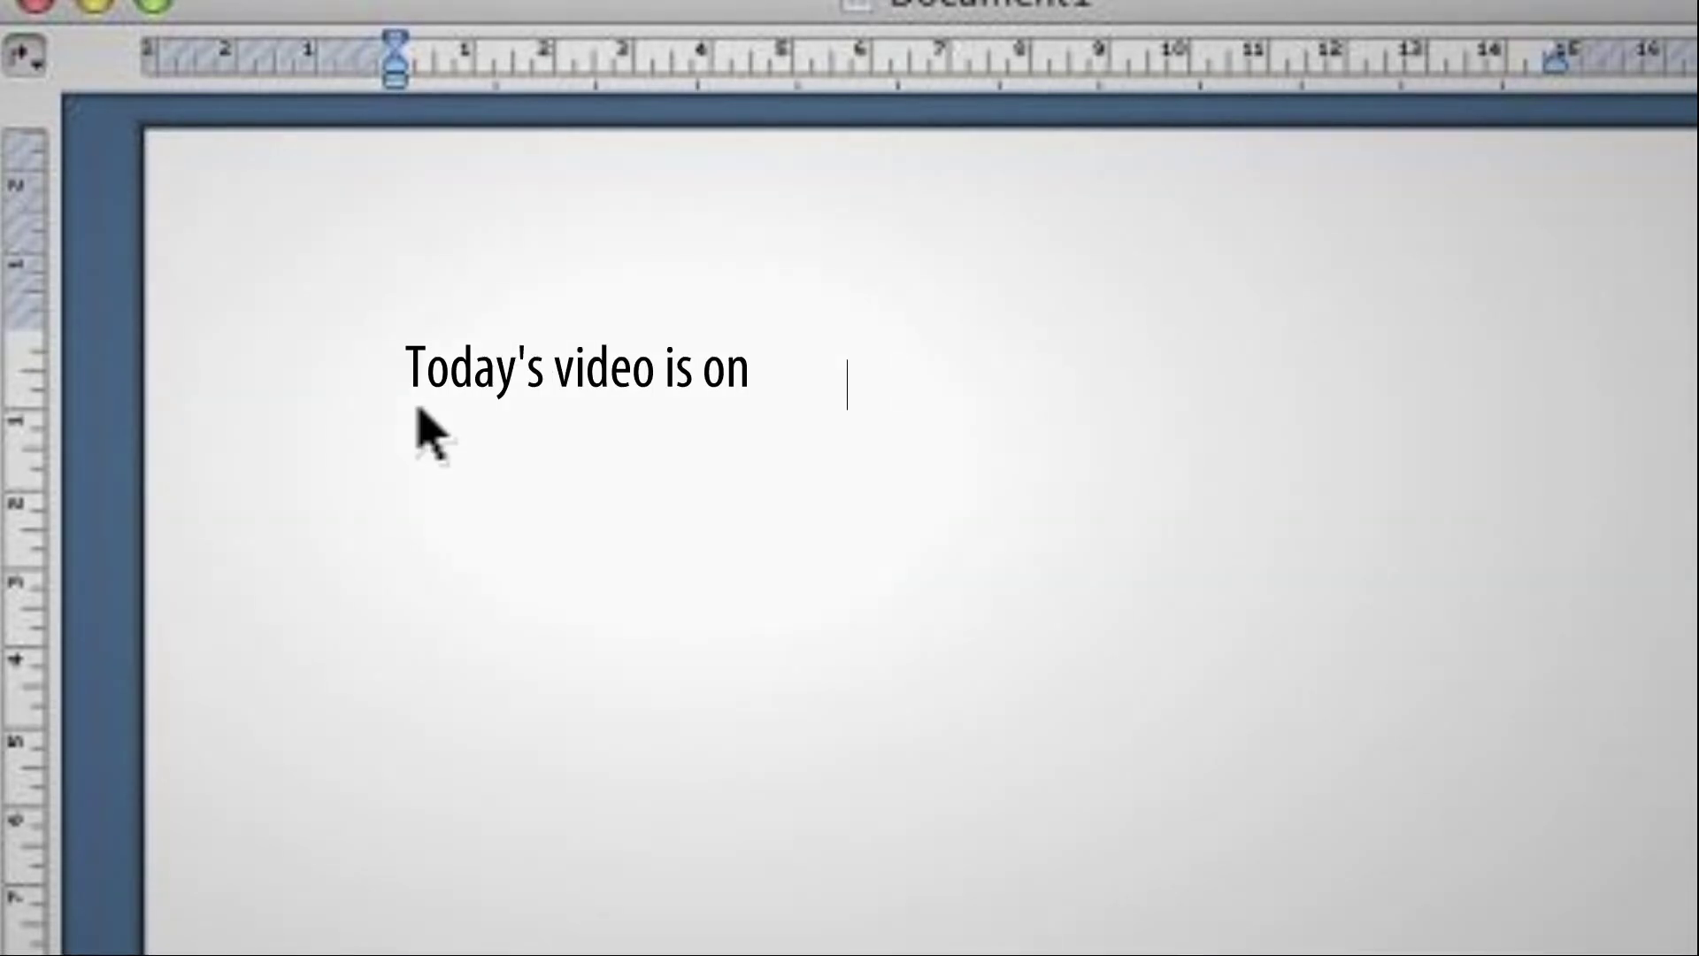
- Type 'video is on Installing OS X' into the Word document
text(talling OS X)
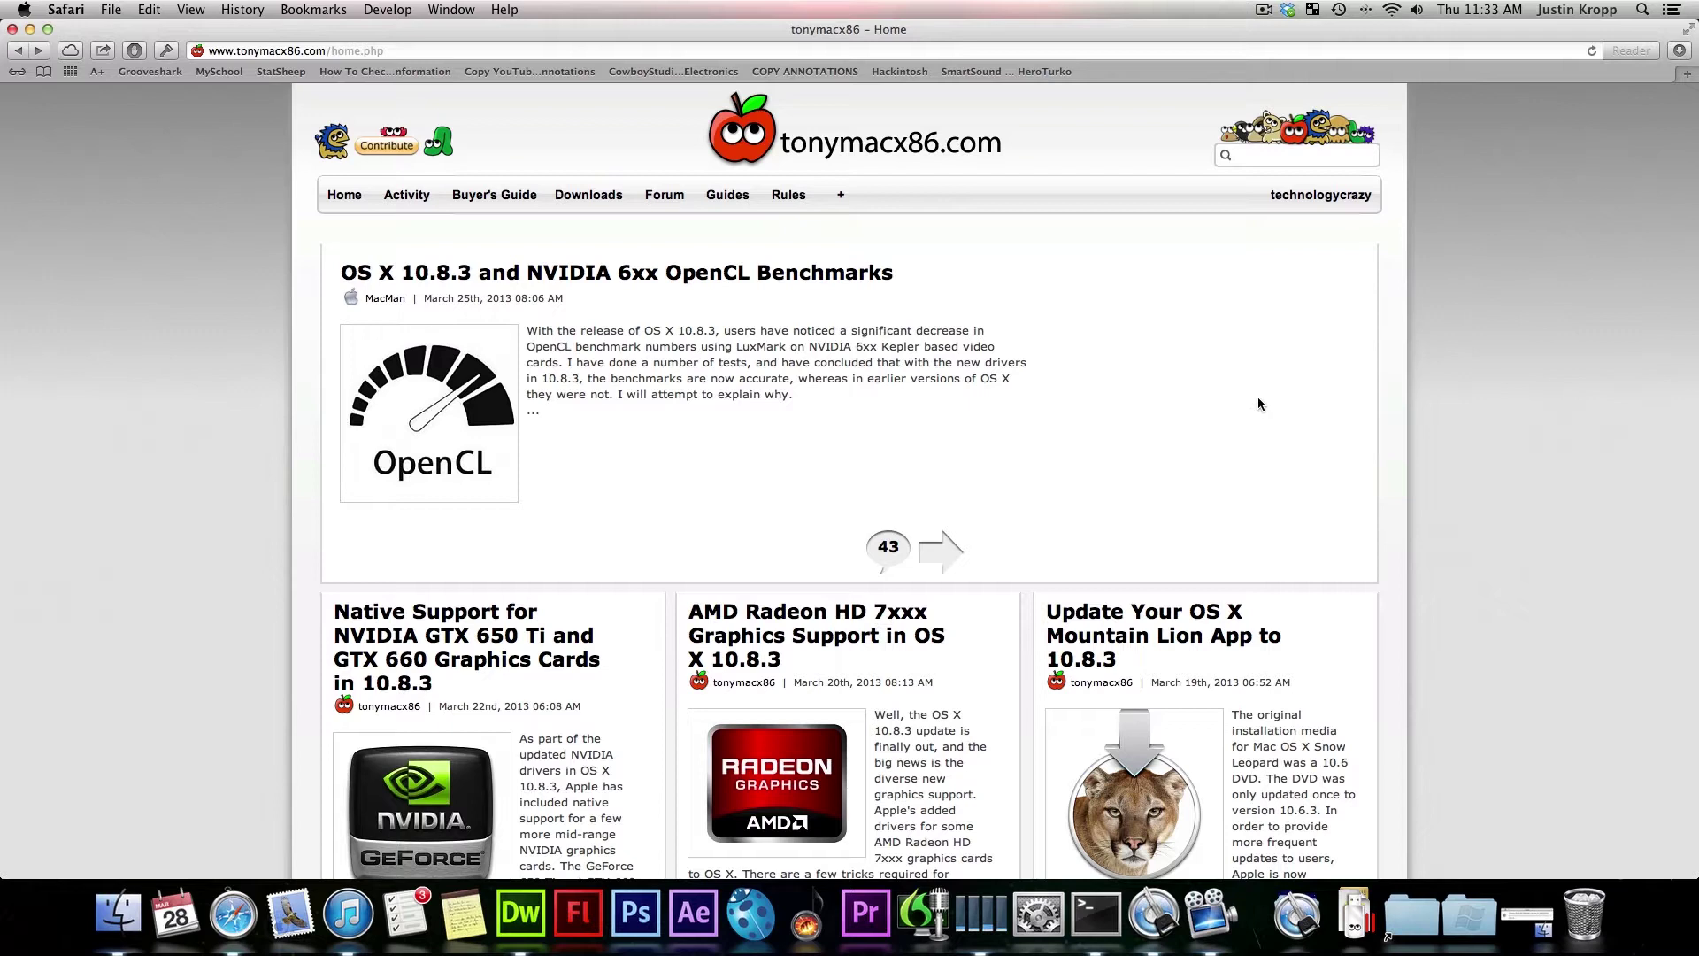
- Download UniBeast - Mountain Lion 1.7.0 from tonymacx86 Software downloads and launch its .pkg installer
mouse_move(593, 205)
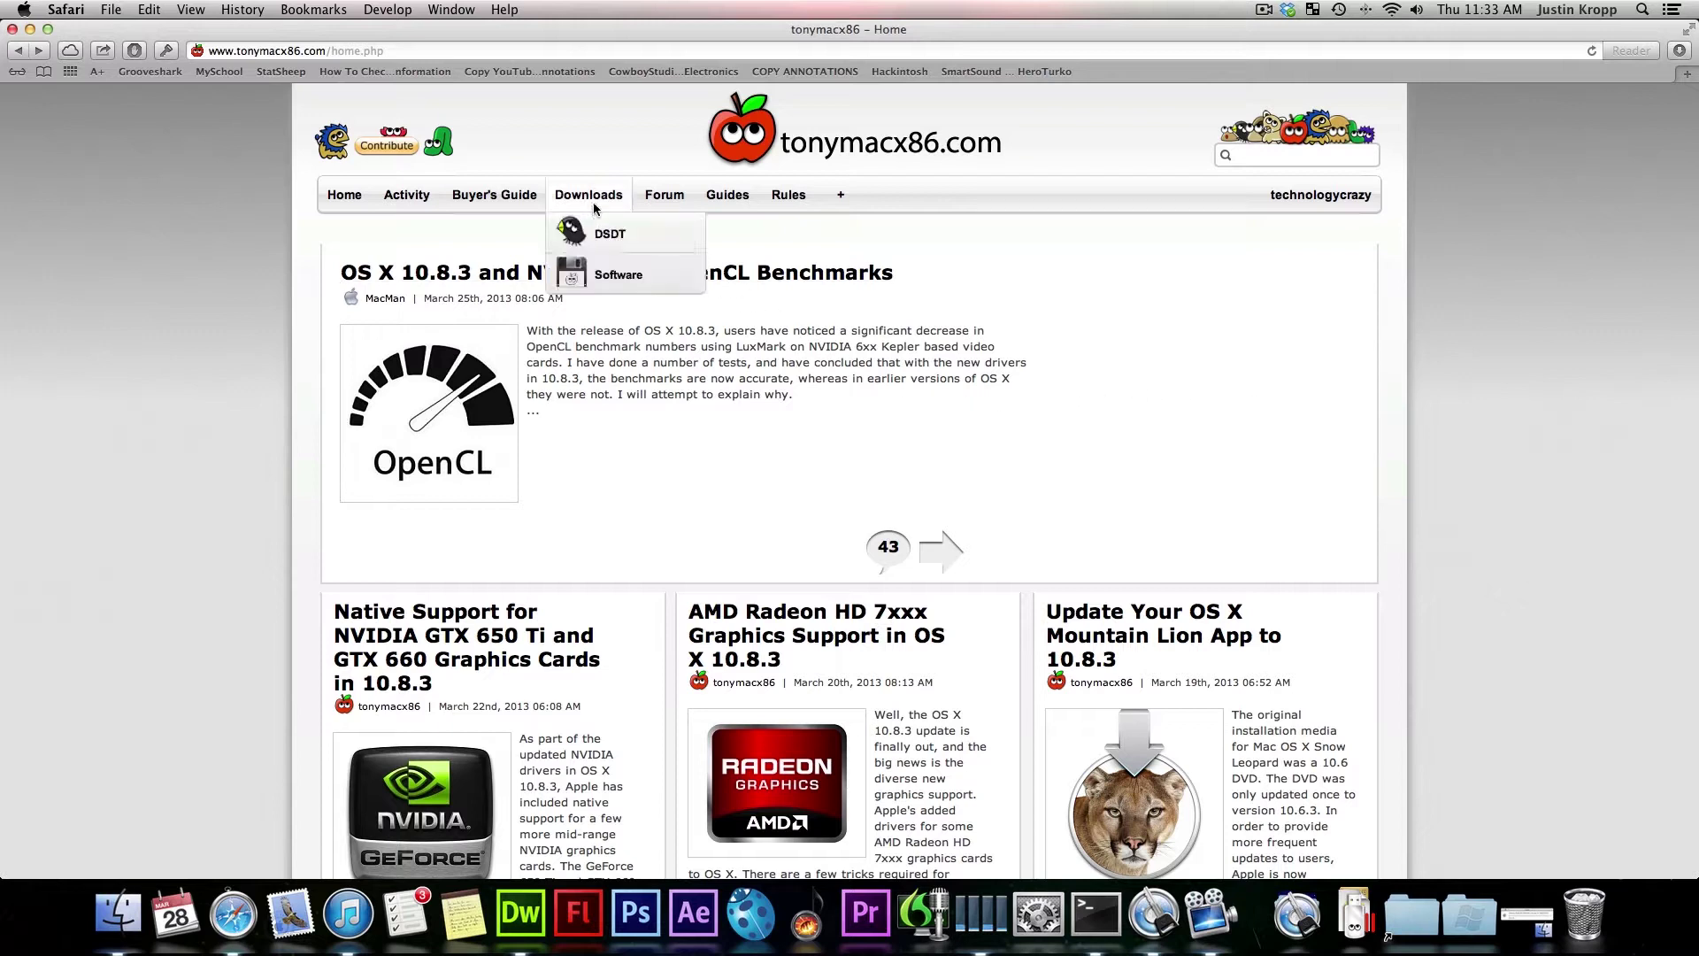
click(603, 276)
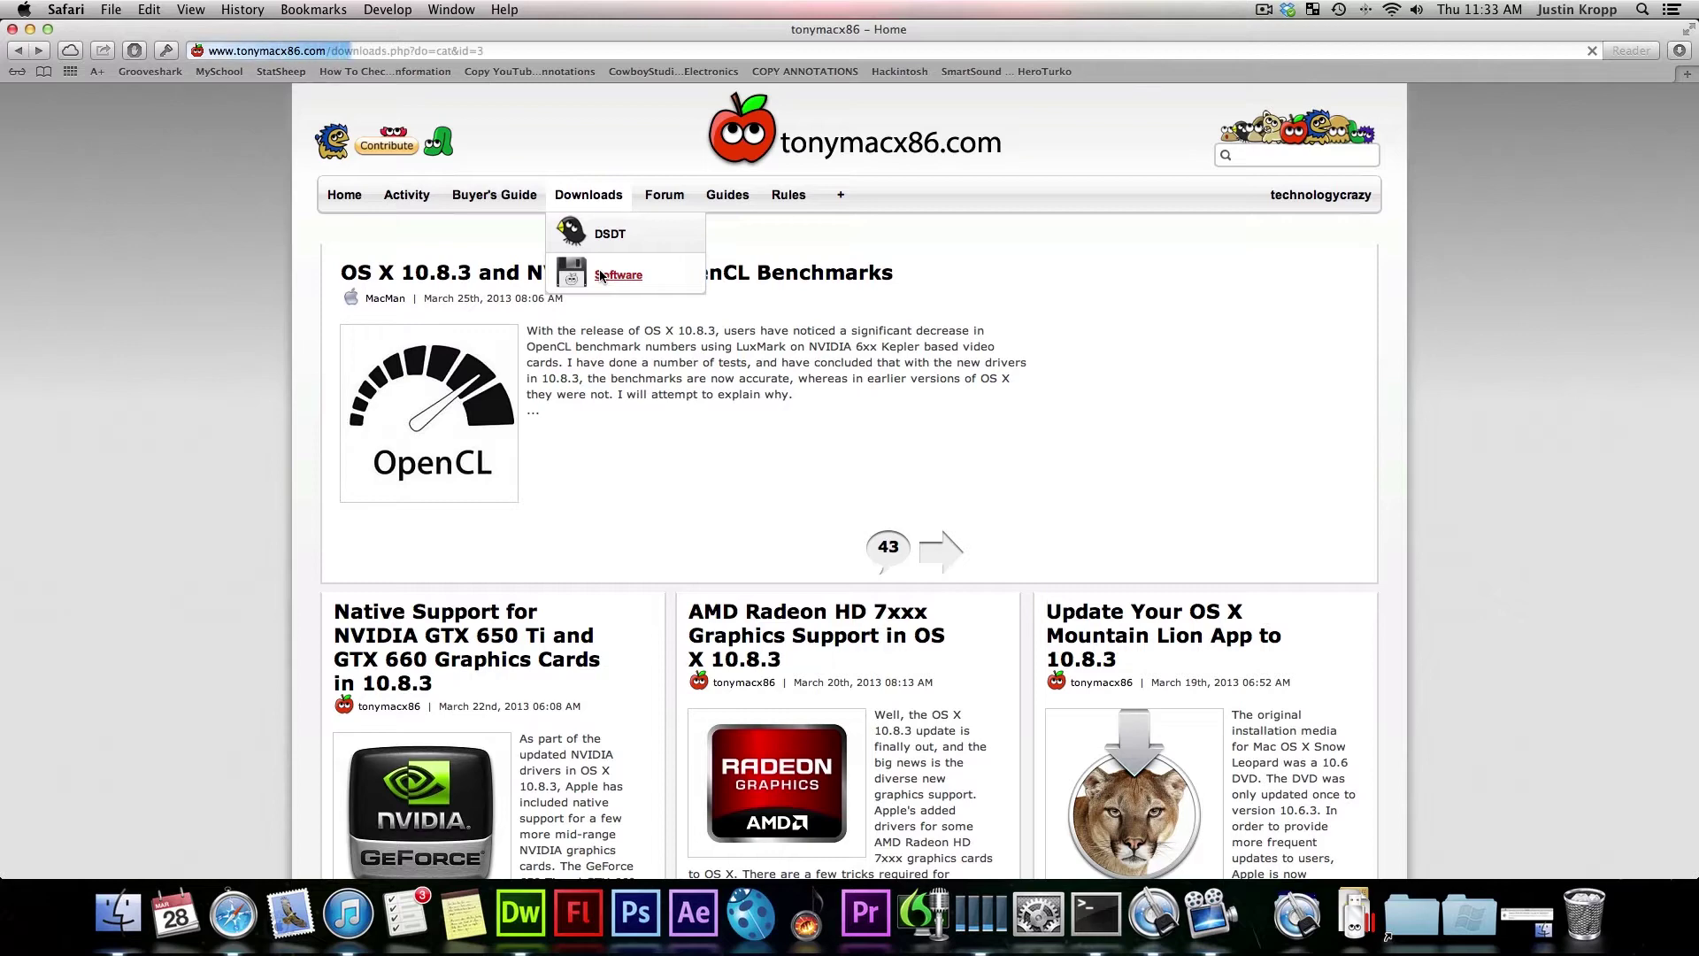
scroll(666, 319, down, 5)
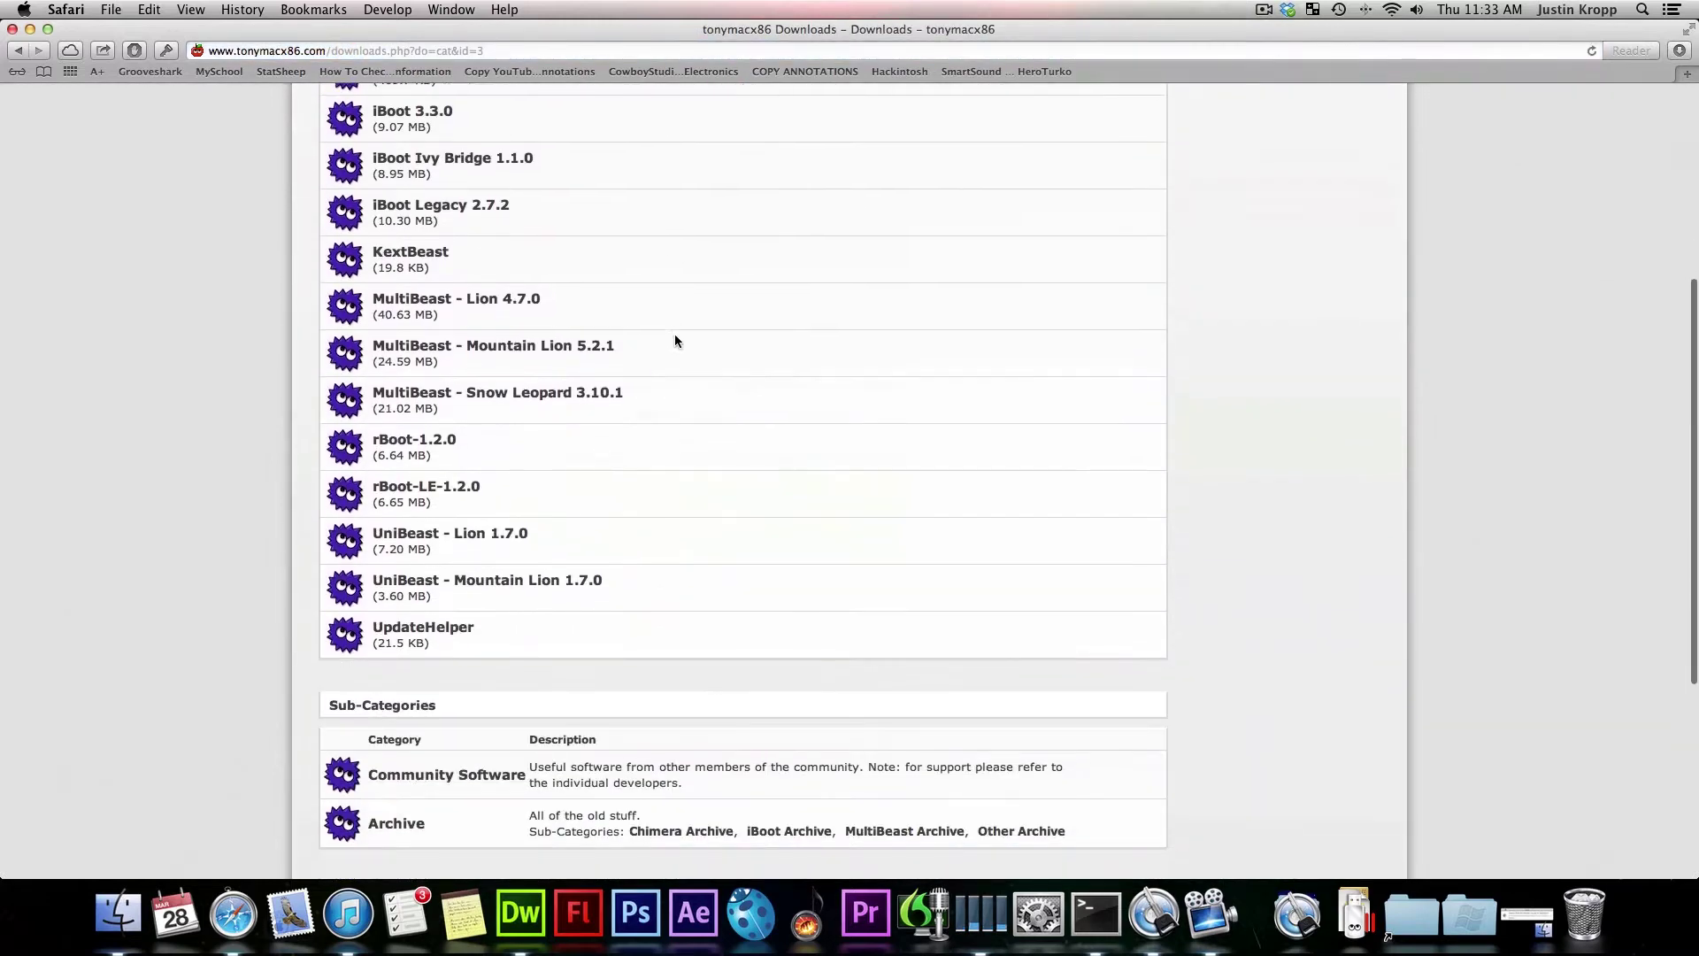
click(499, 581)
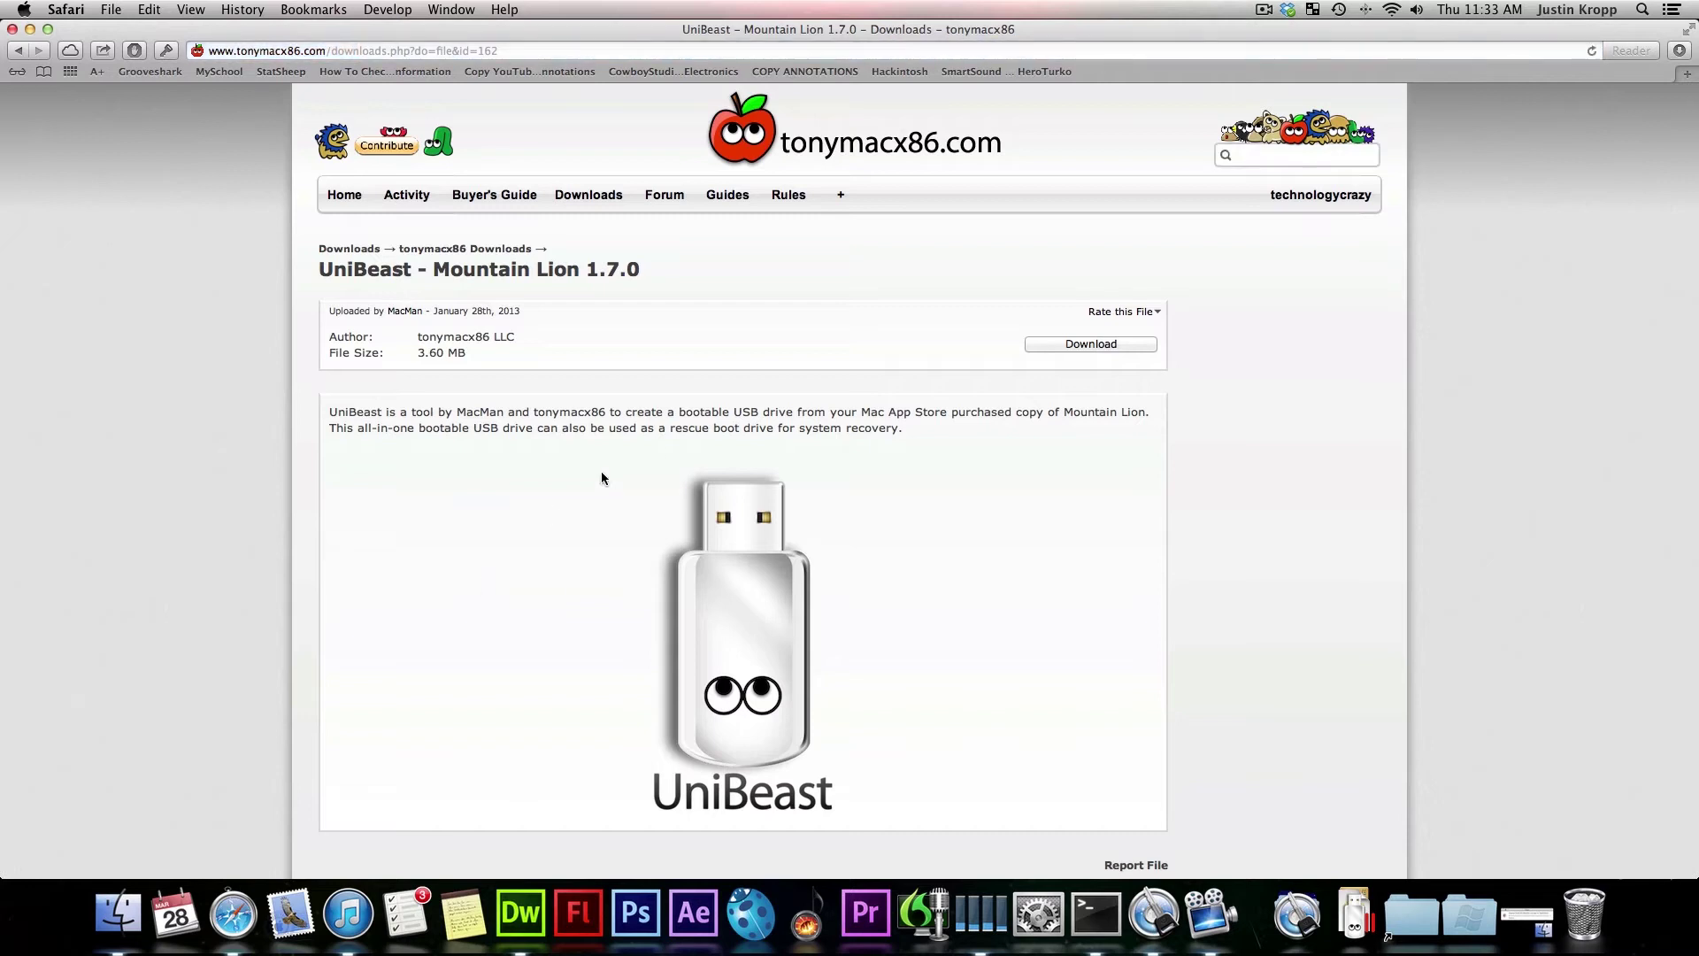
click(1091, 344)
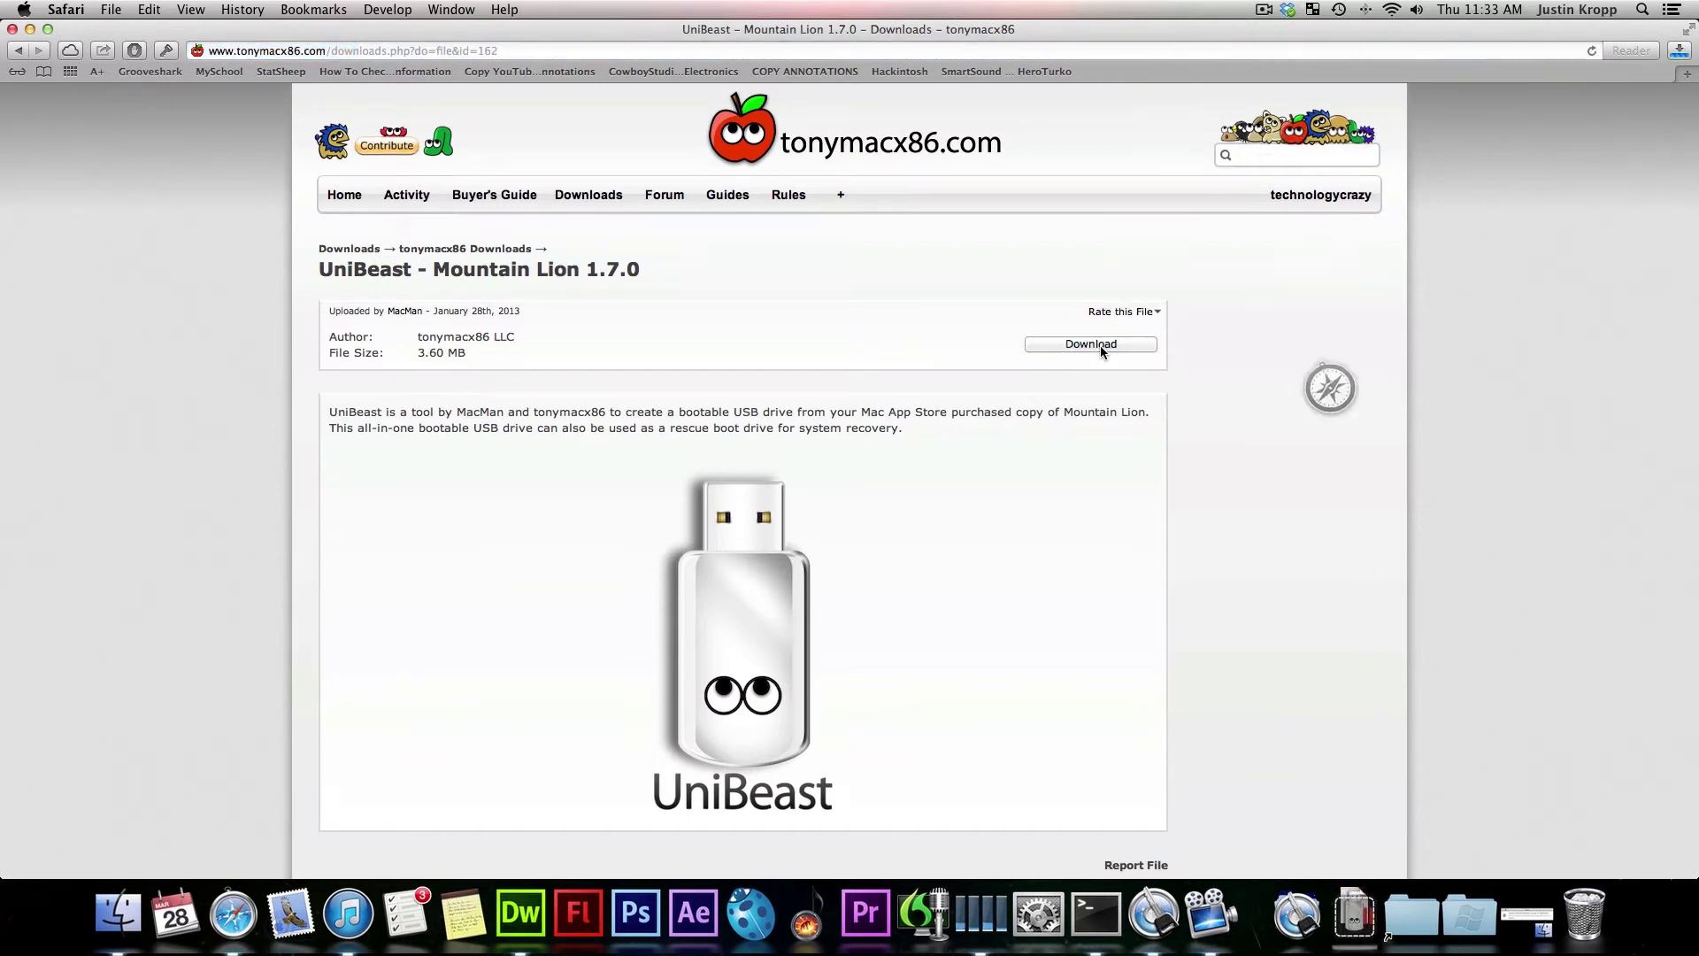
click(1354, 916)
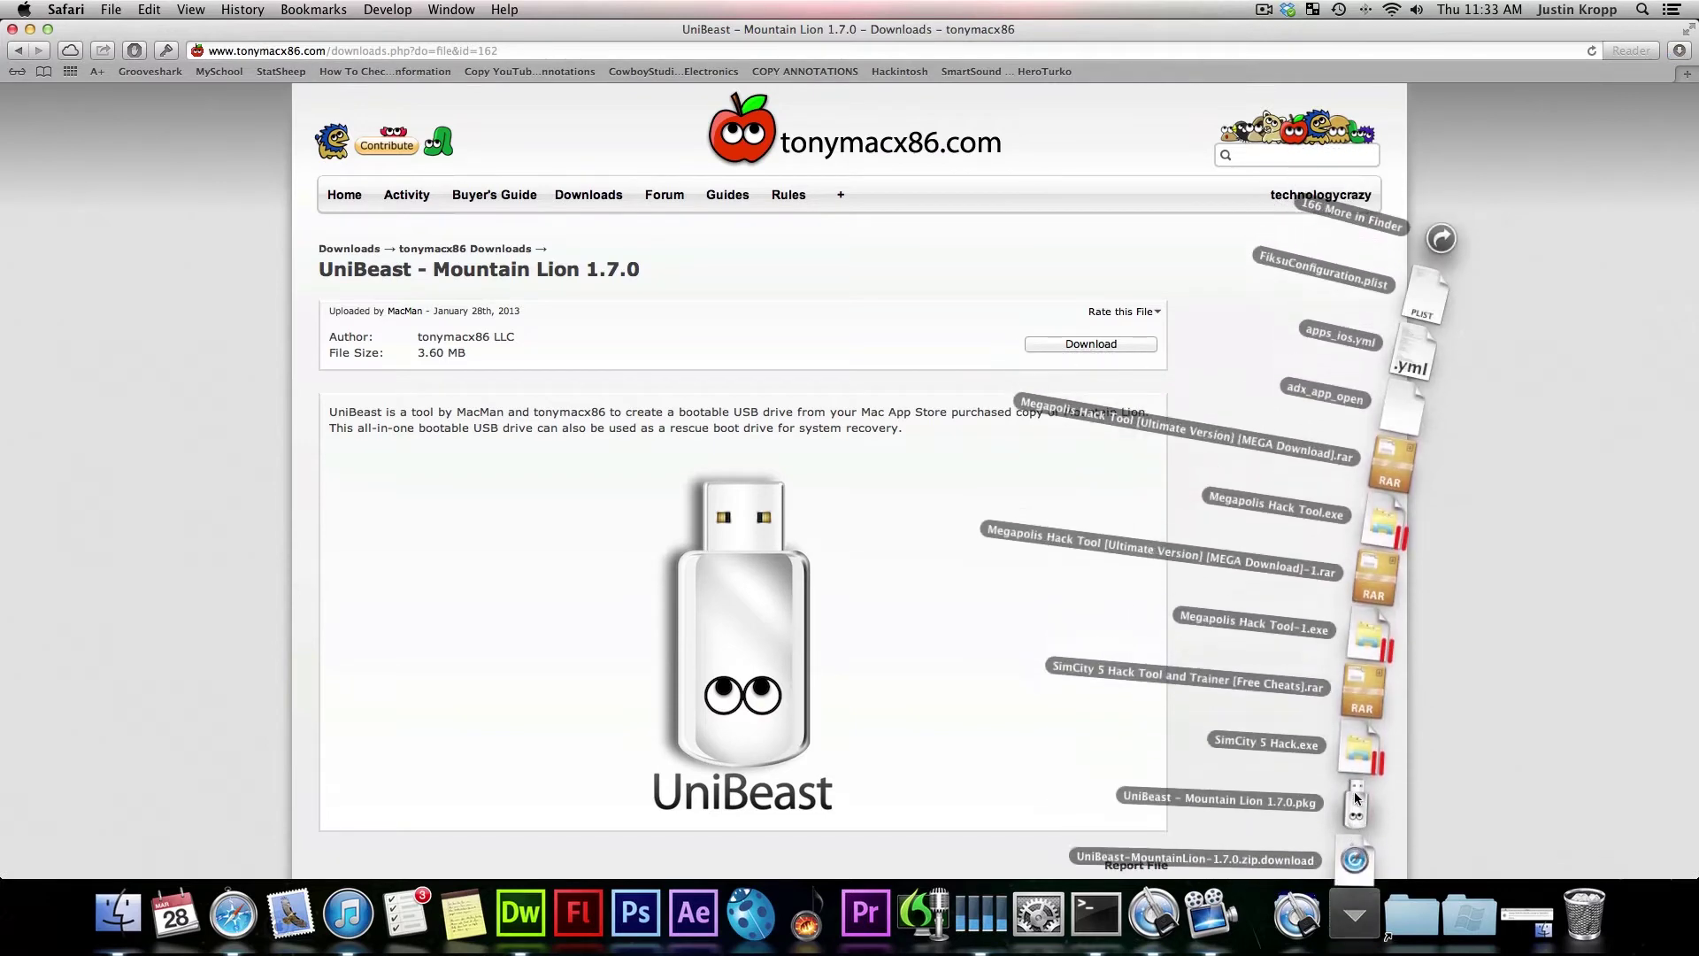
click(1354, 794)
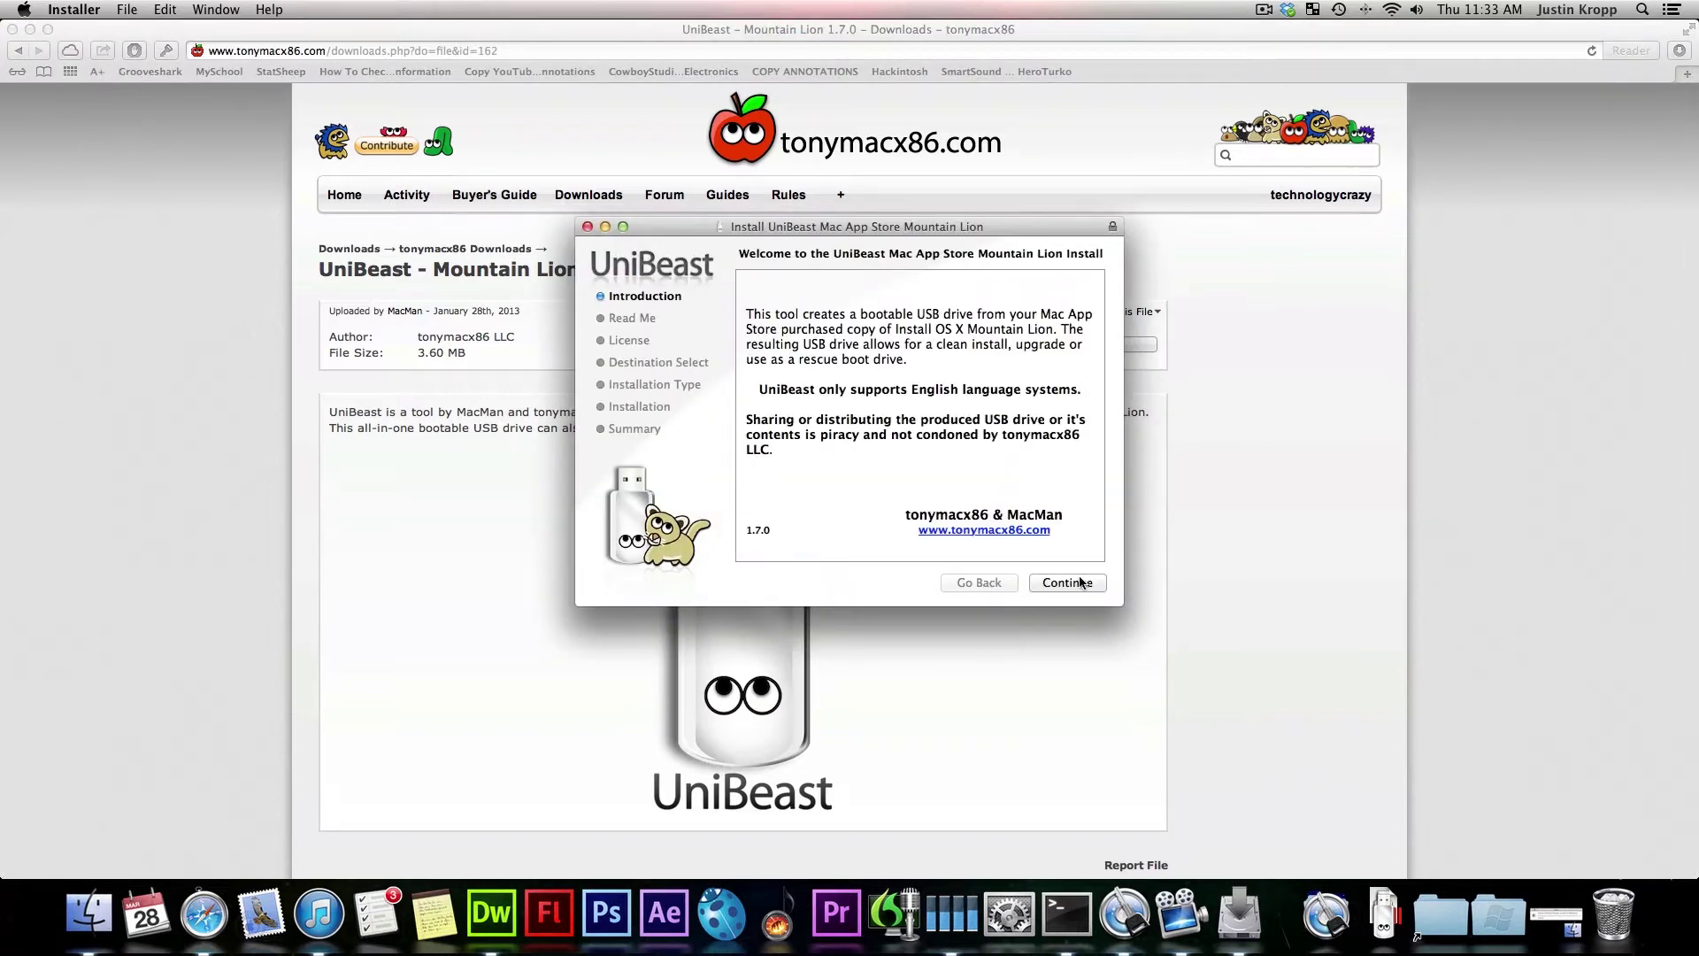
- Continue to the Read Me and highlight step 1 about purchasing Mountain Lion
click(1074, 586)
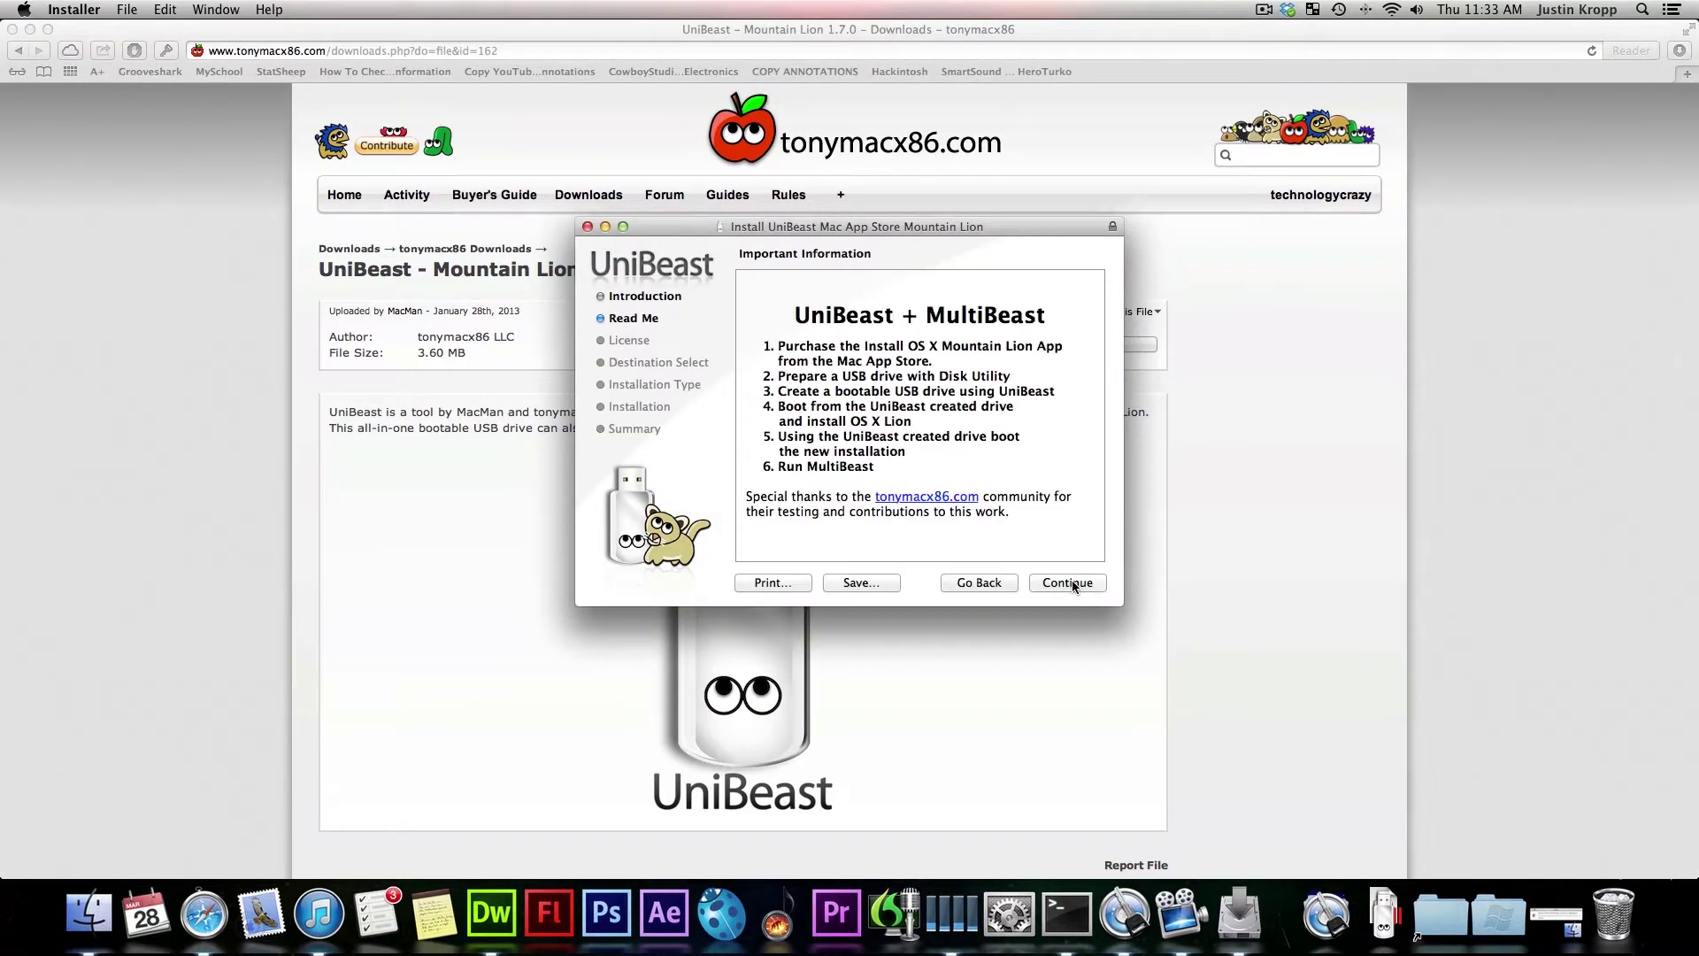
drag(947, 368, 777, 350)
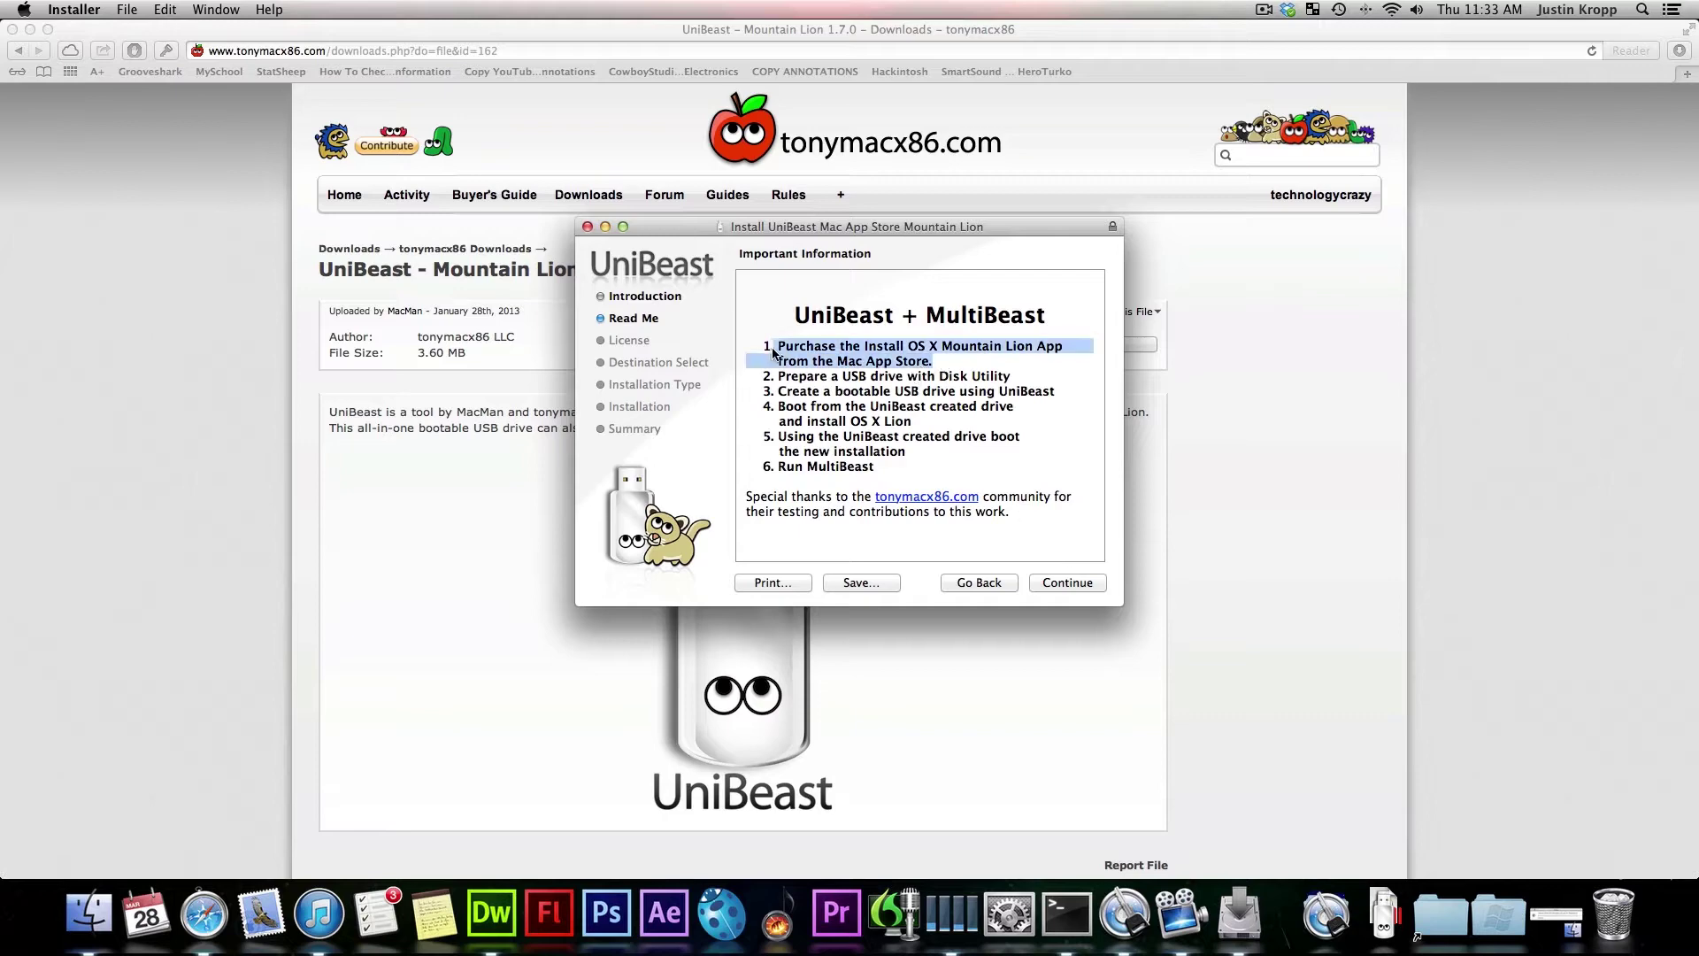
click(1318, 890)
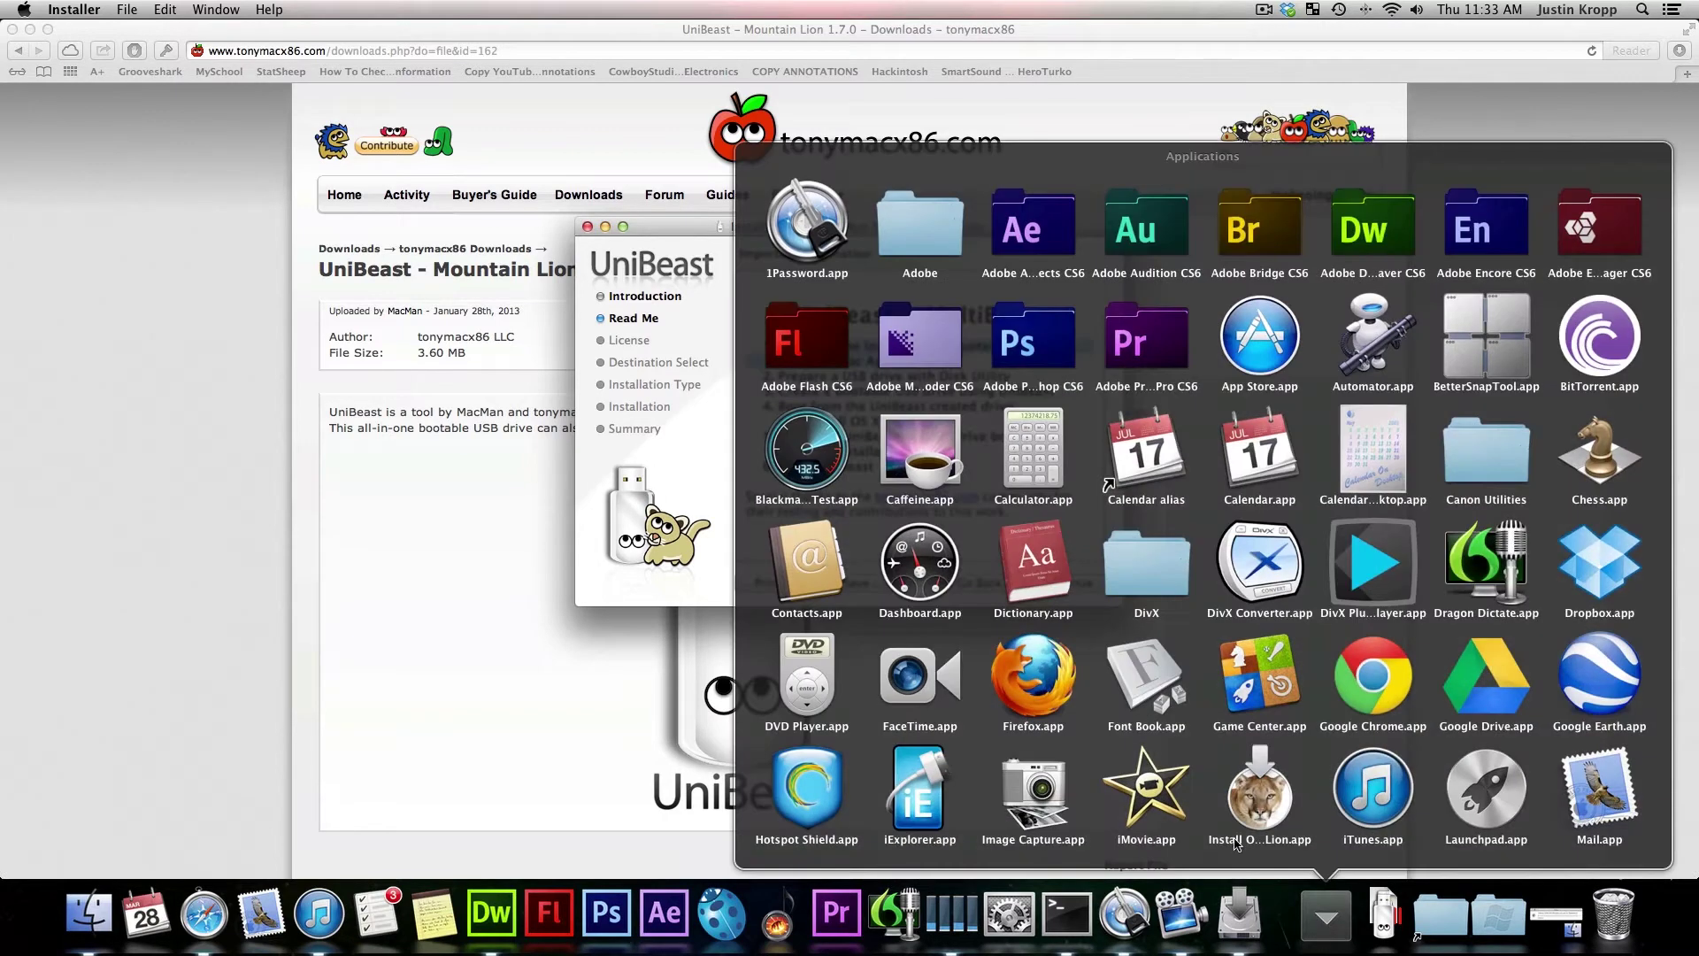
scroll(1243, 696, down, 3)
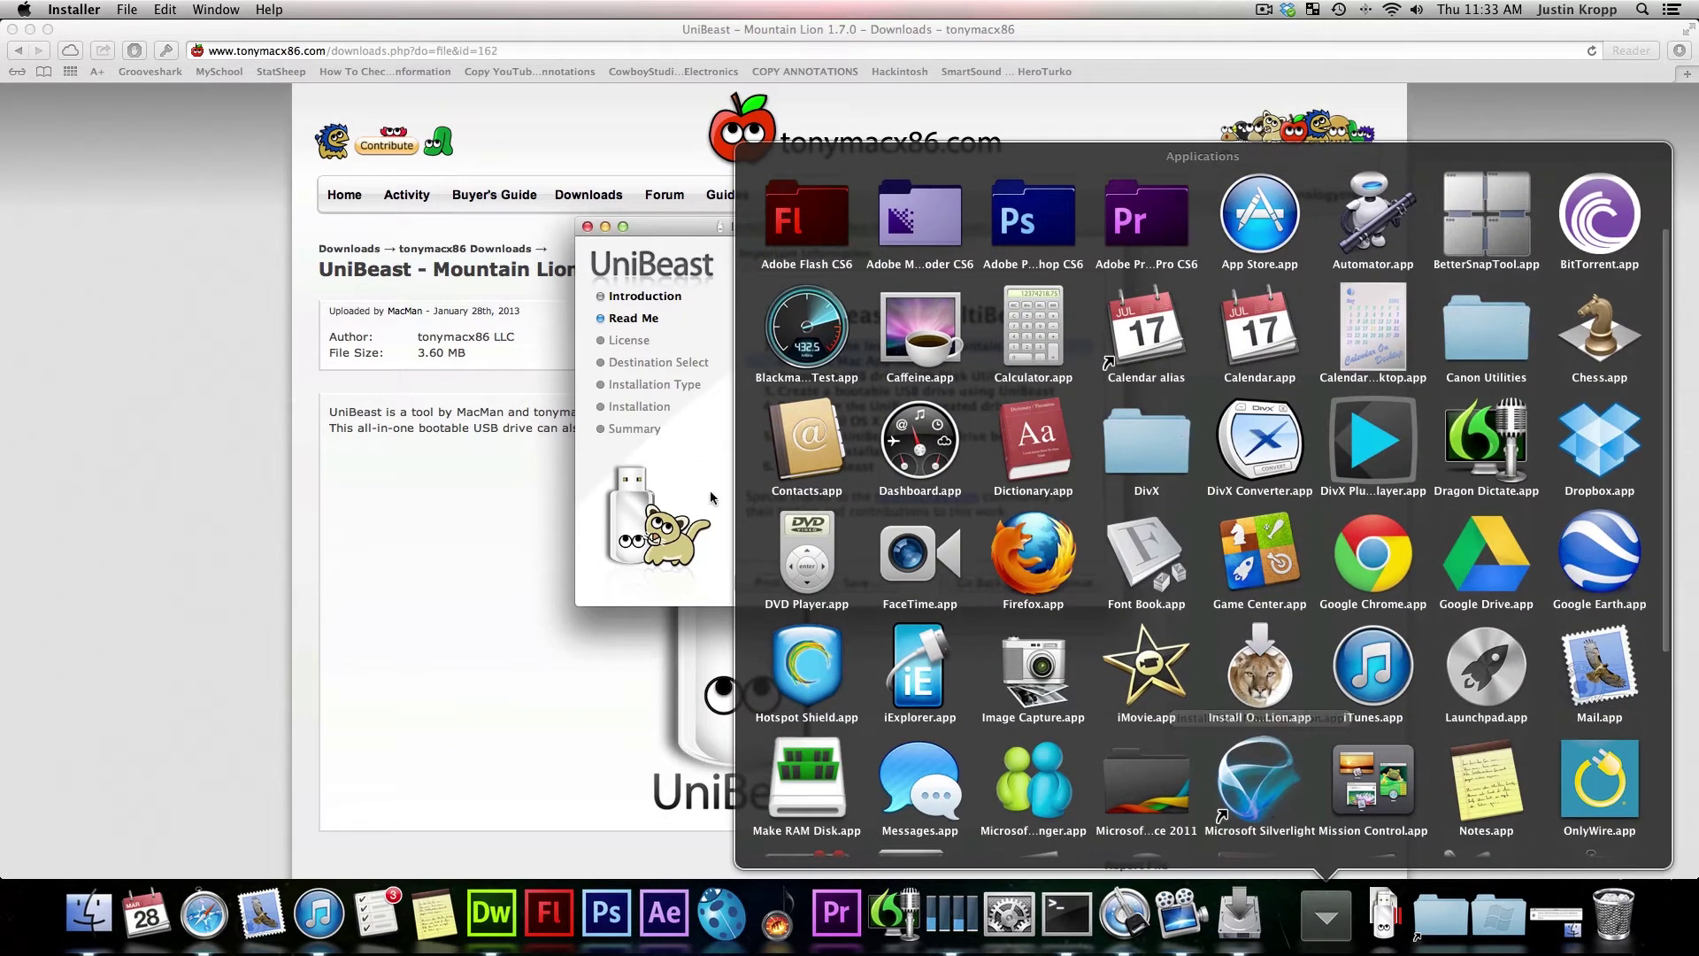
click(671, 489)
click(1024, 456)
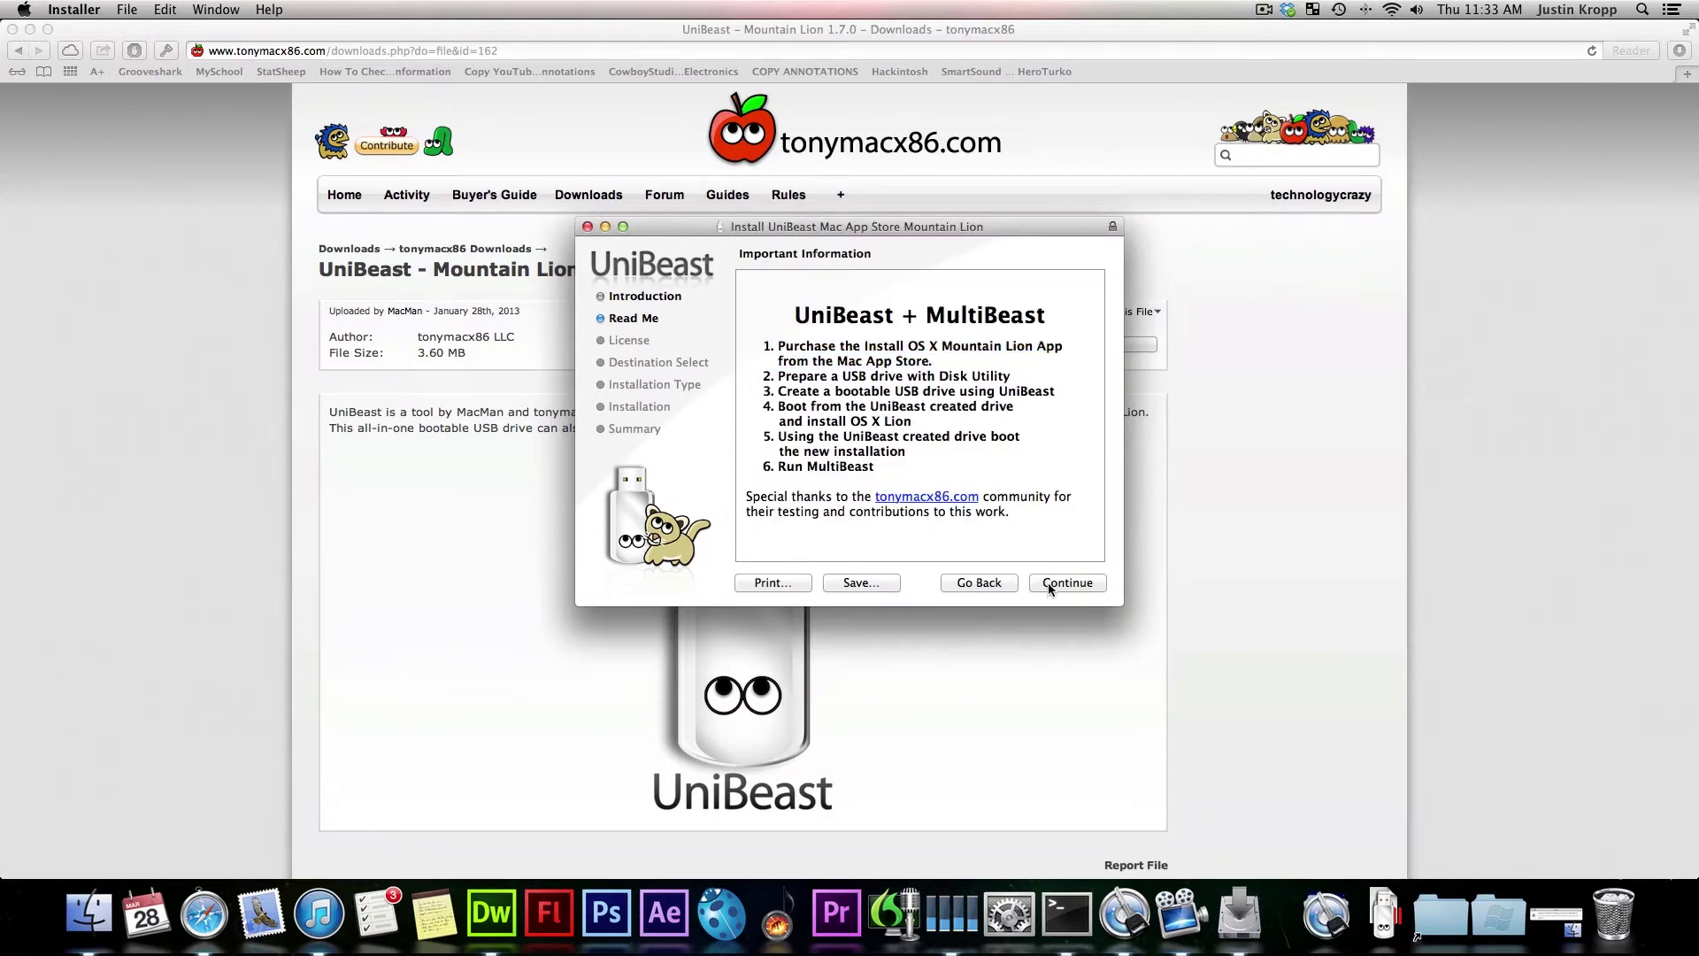
- Agree to the license and pick the 32 GB USB key as destination
click(1051, 586)
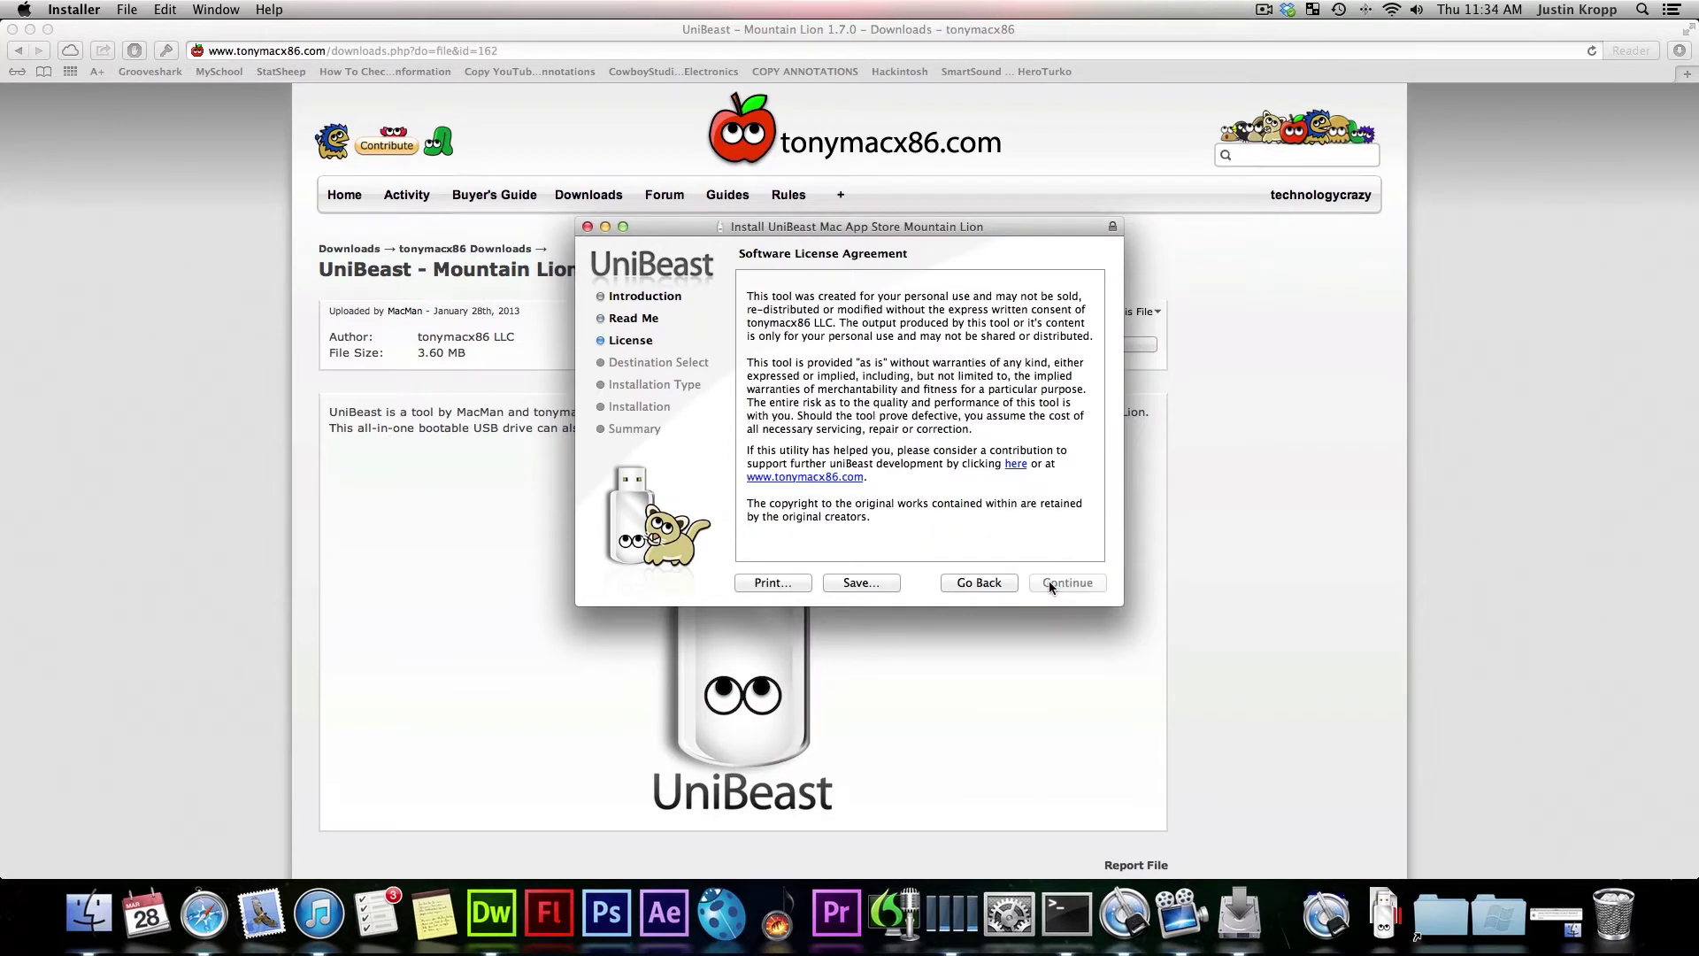
click(1050, 583)
click(1018, 370)
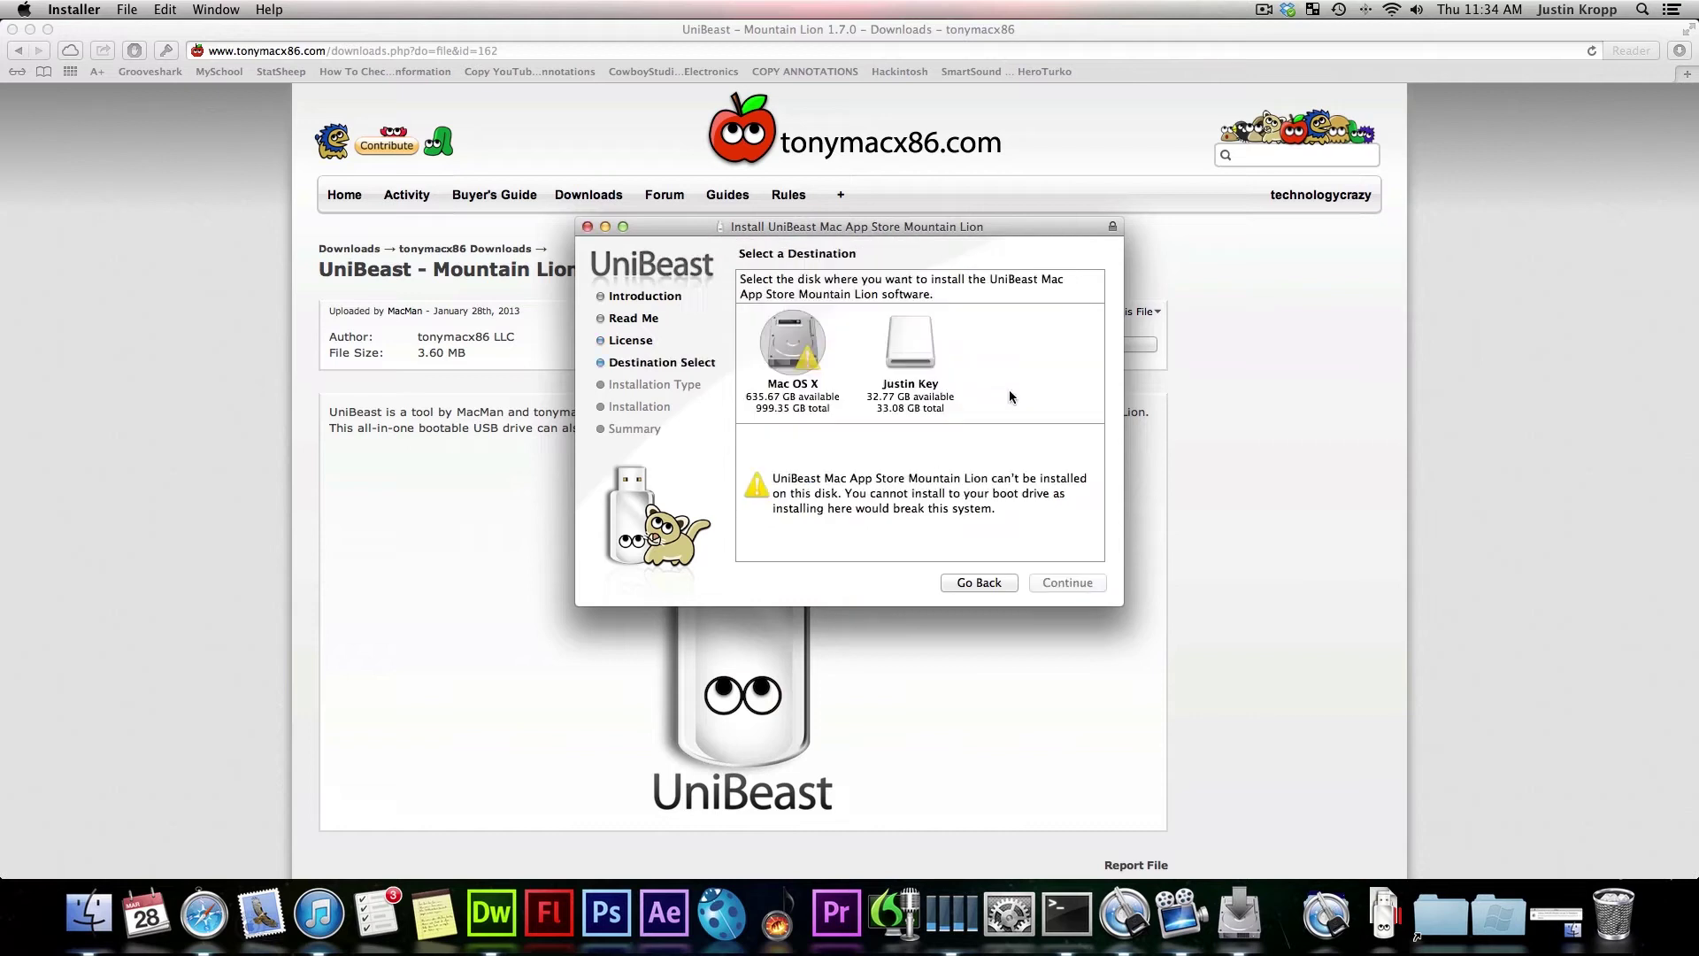
click(912, 341)
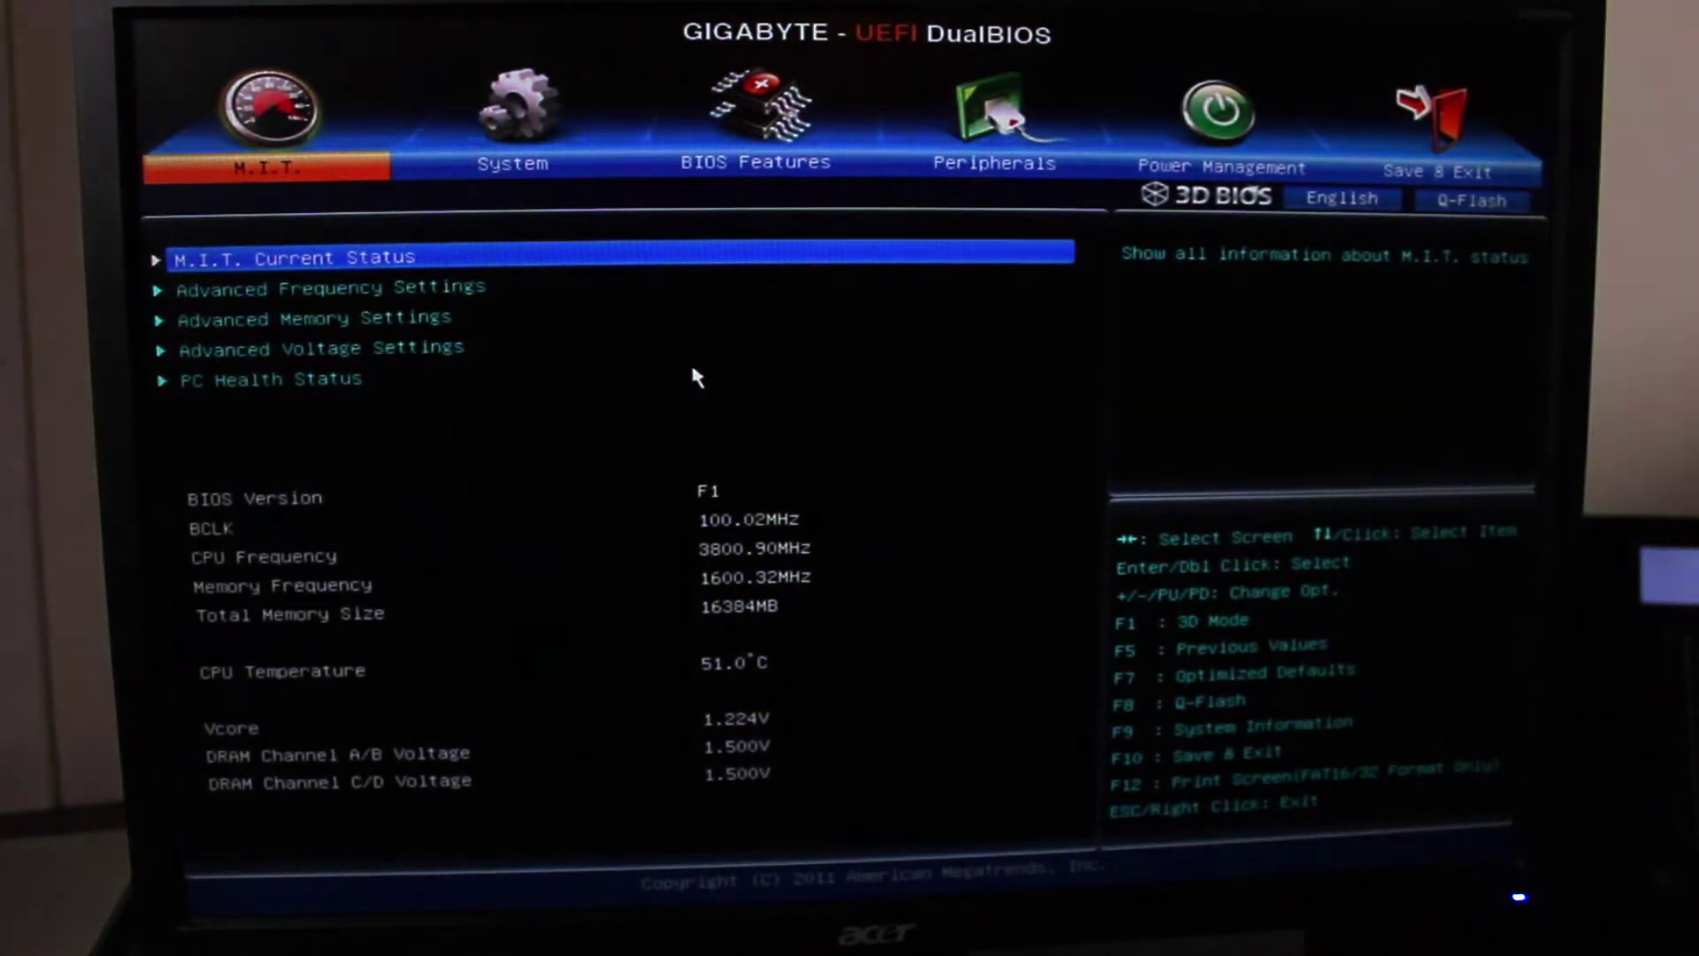
- Set Boot Option #1 to the Lexar USB Flash Drive 1100, then save and exit setup
key(Right)
key(Right)
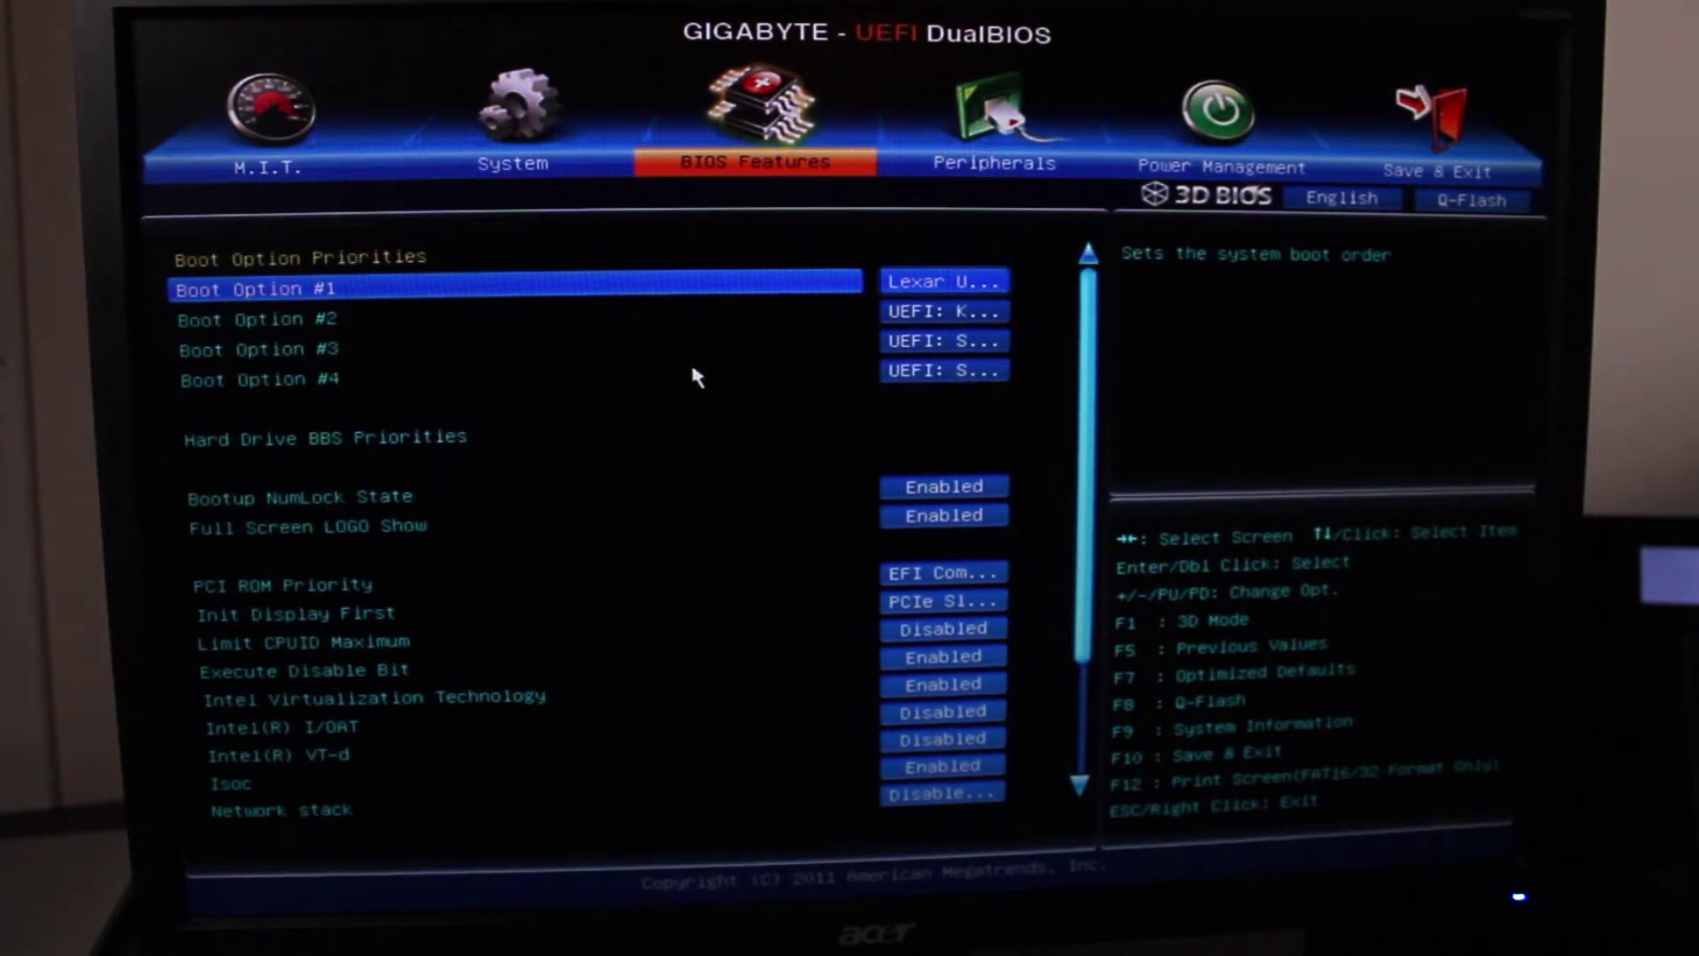
double_click(966, 292)
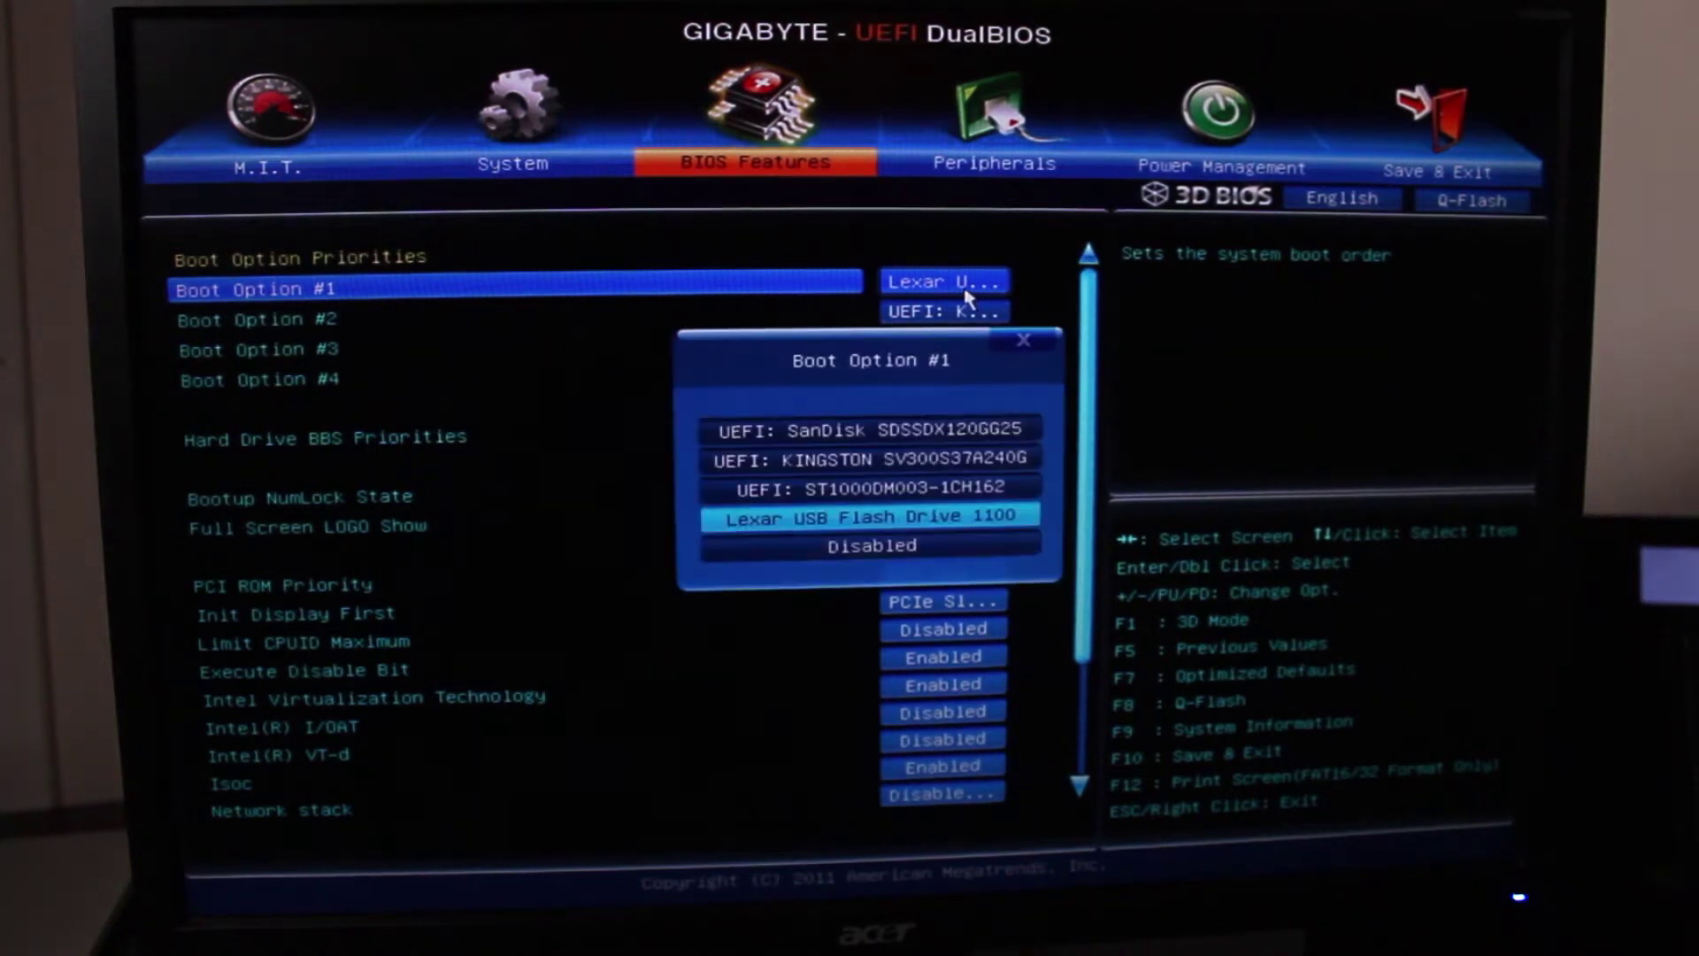
double_click(931, 520)
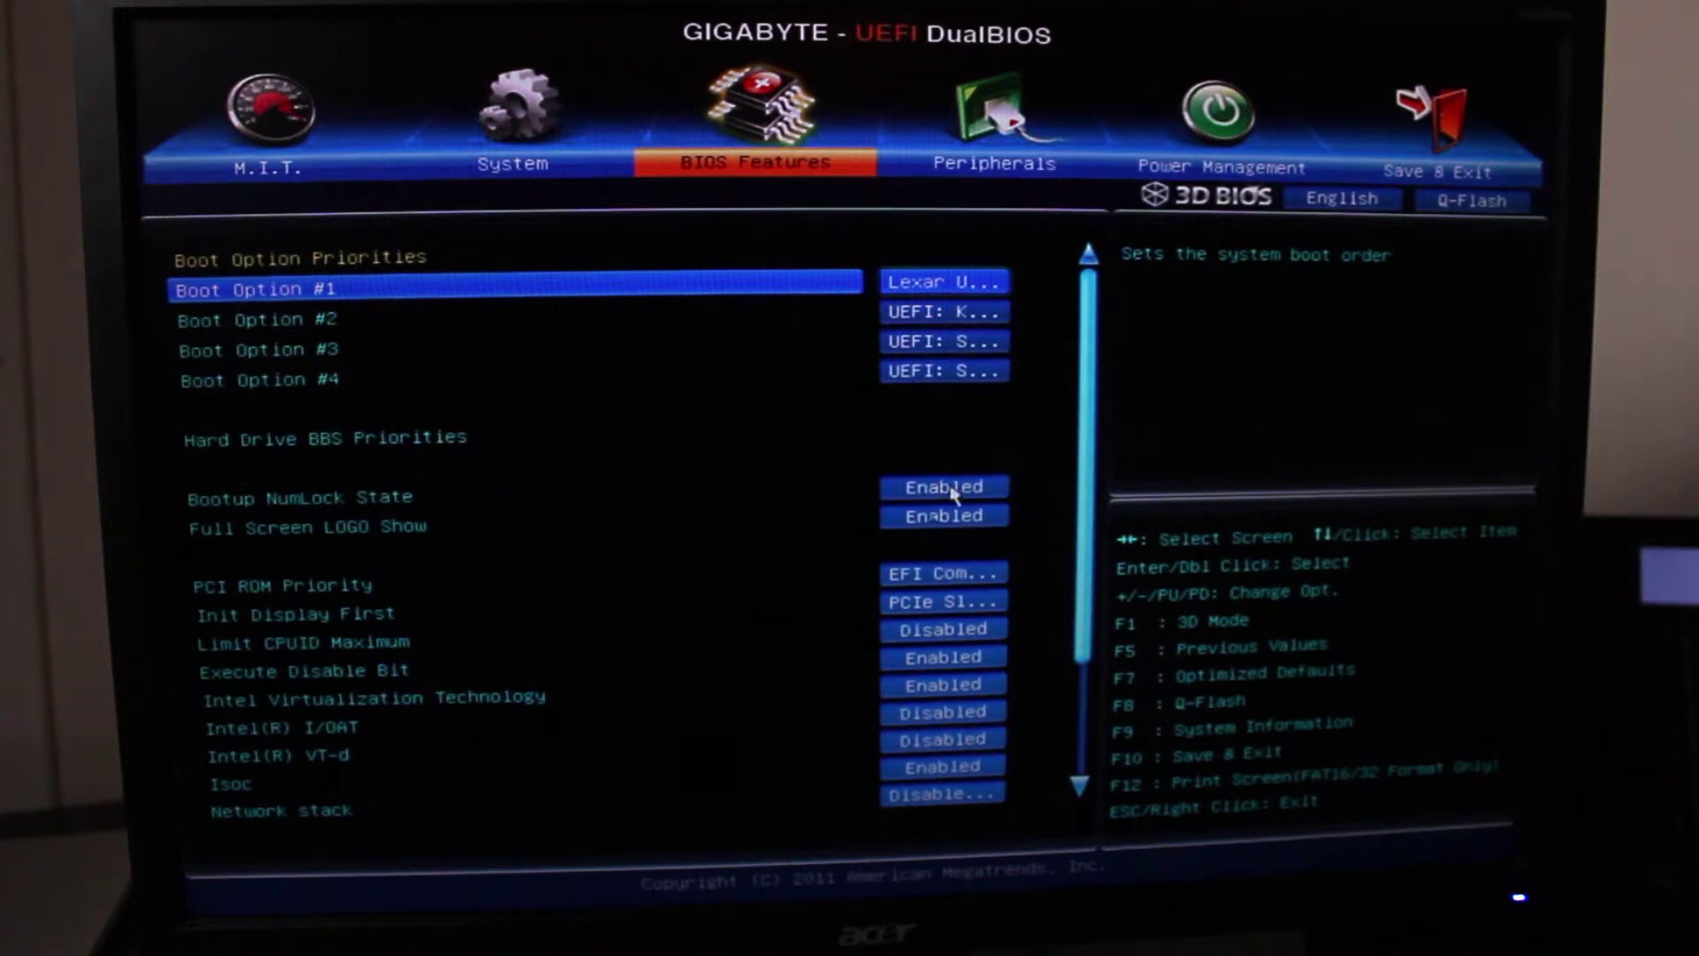
click(1397, 176)
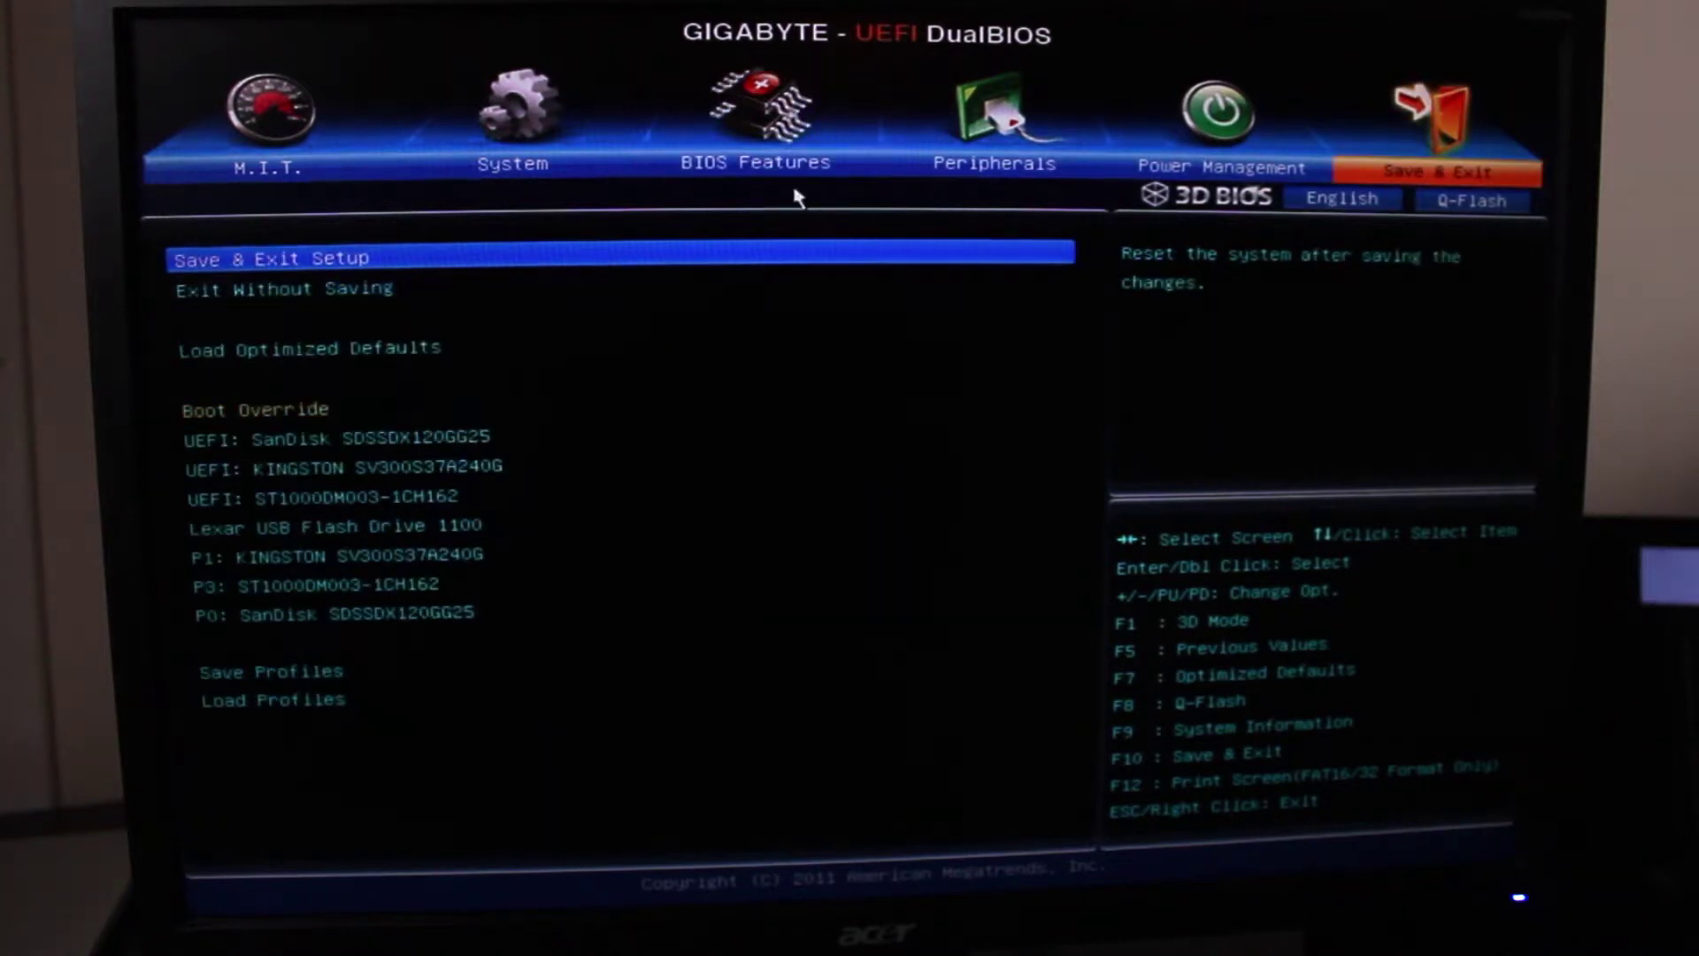
double_click(197, 266)
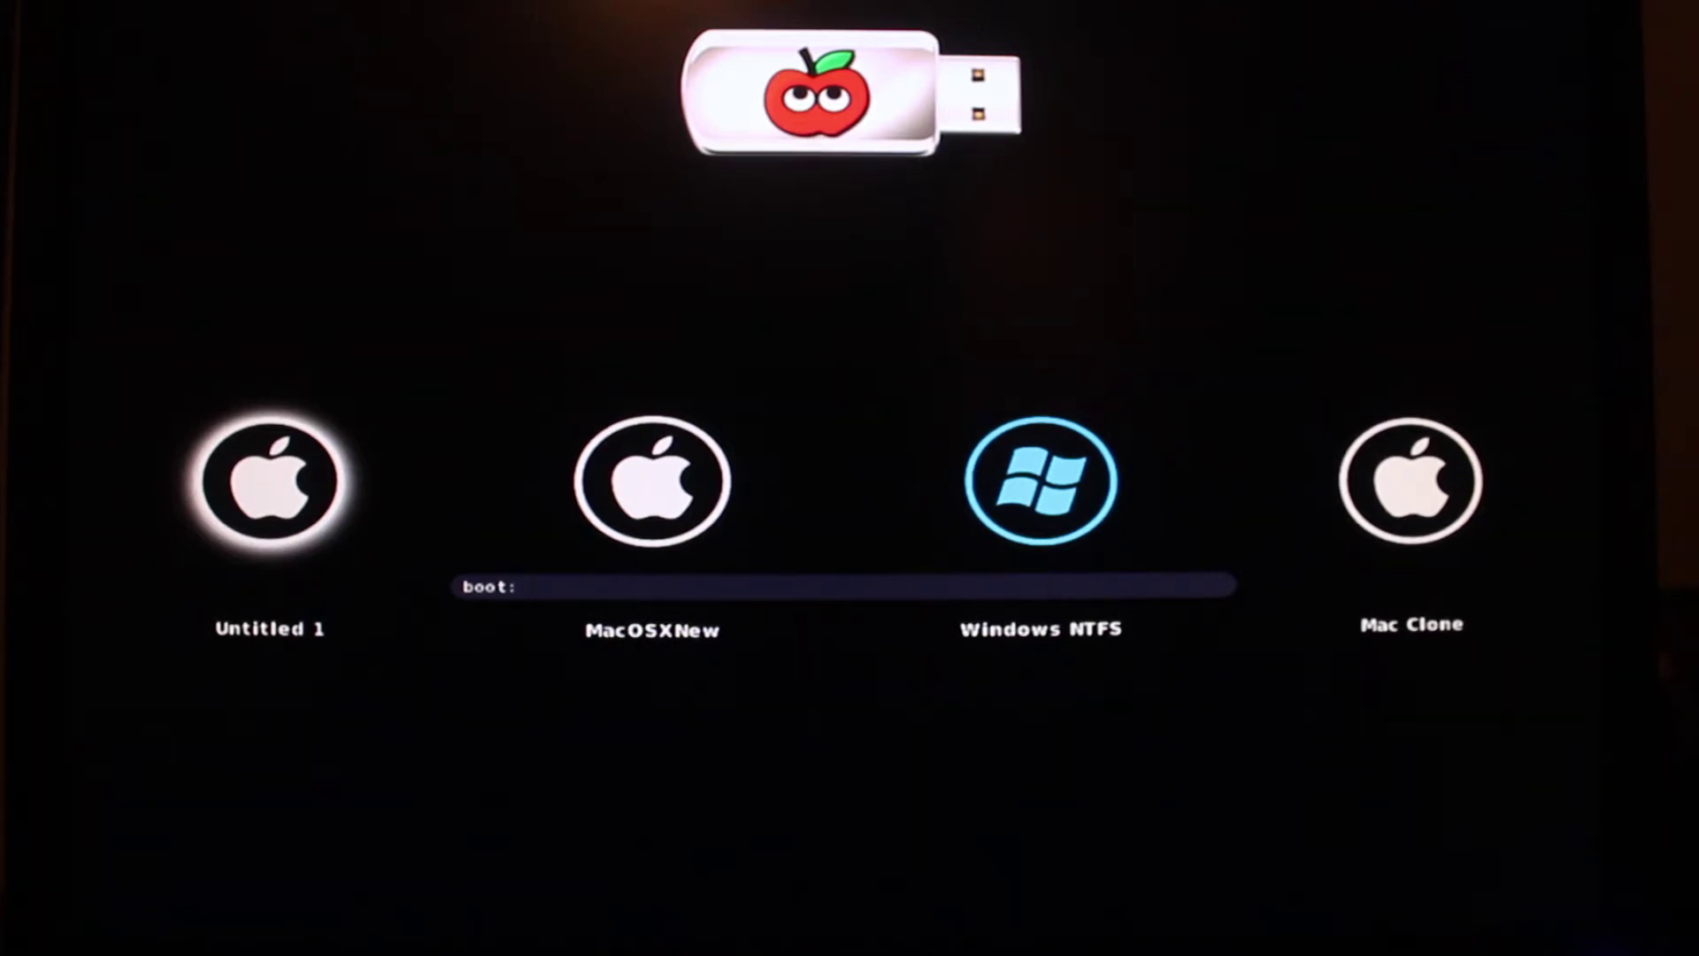
- Enter cpus=1 and npci=0x3000 at the Chimera boot: prompt
text(c)
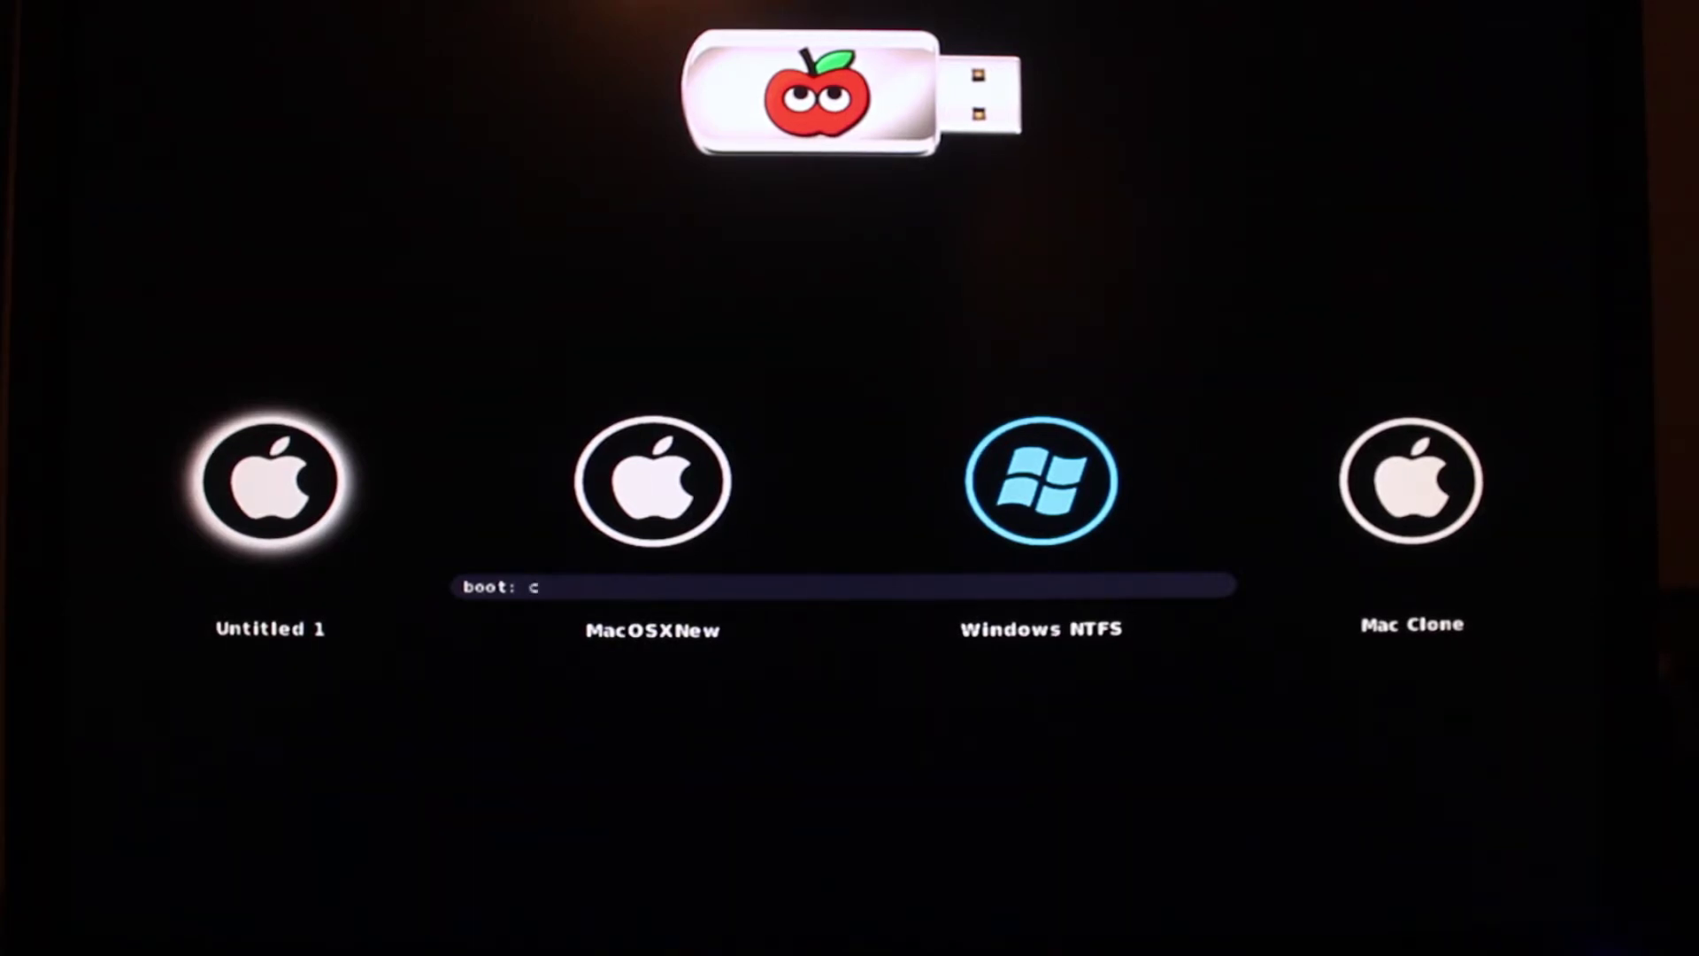
text(pus=1)
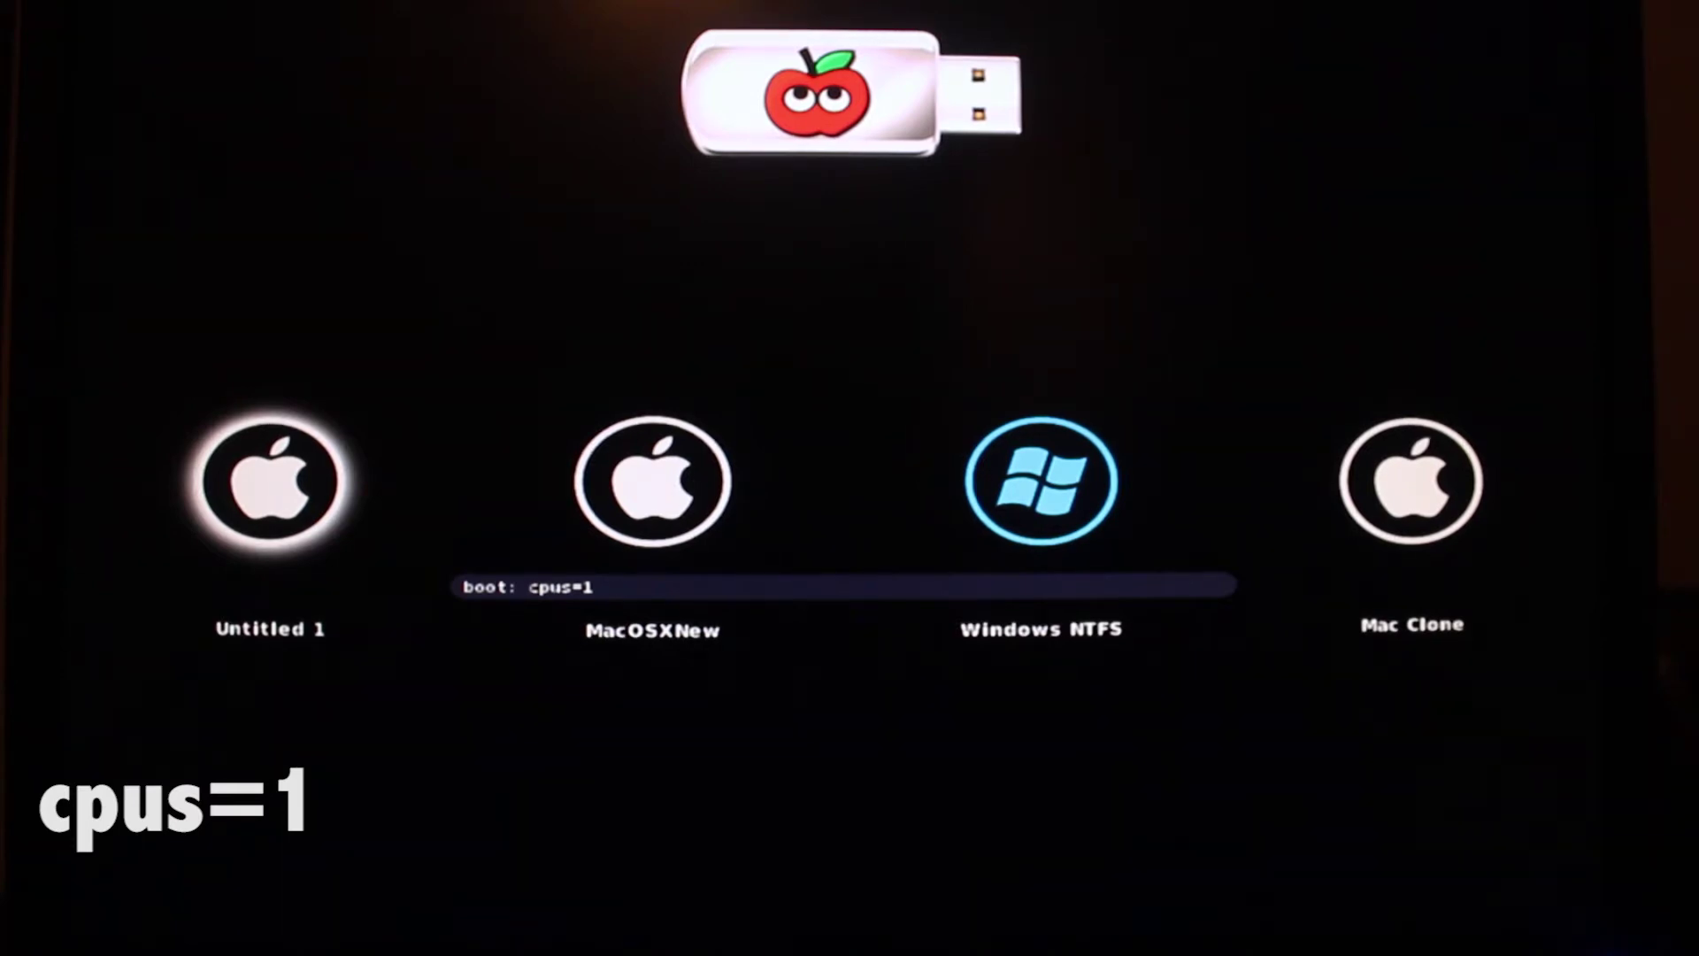
text(np)
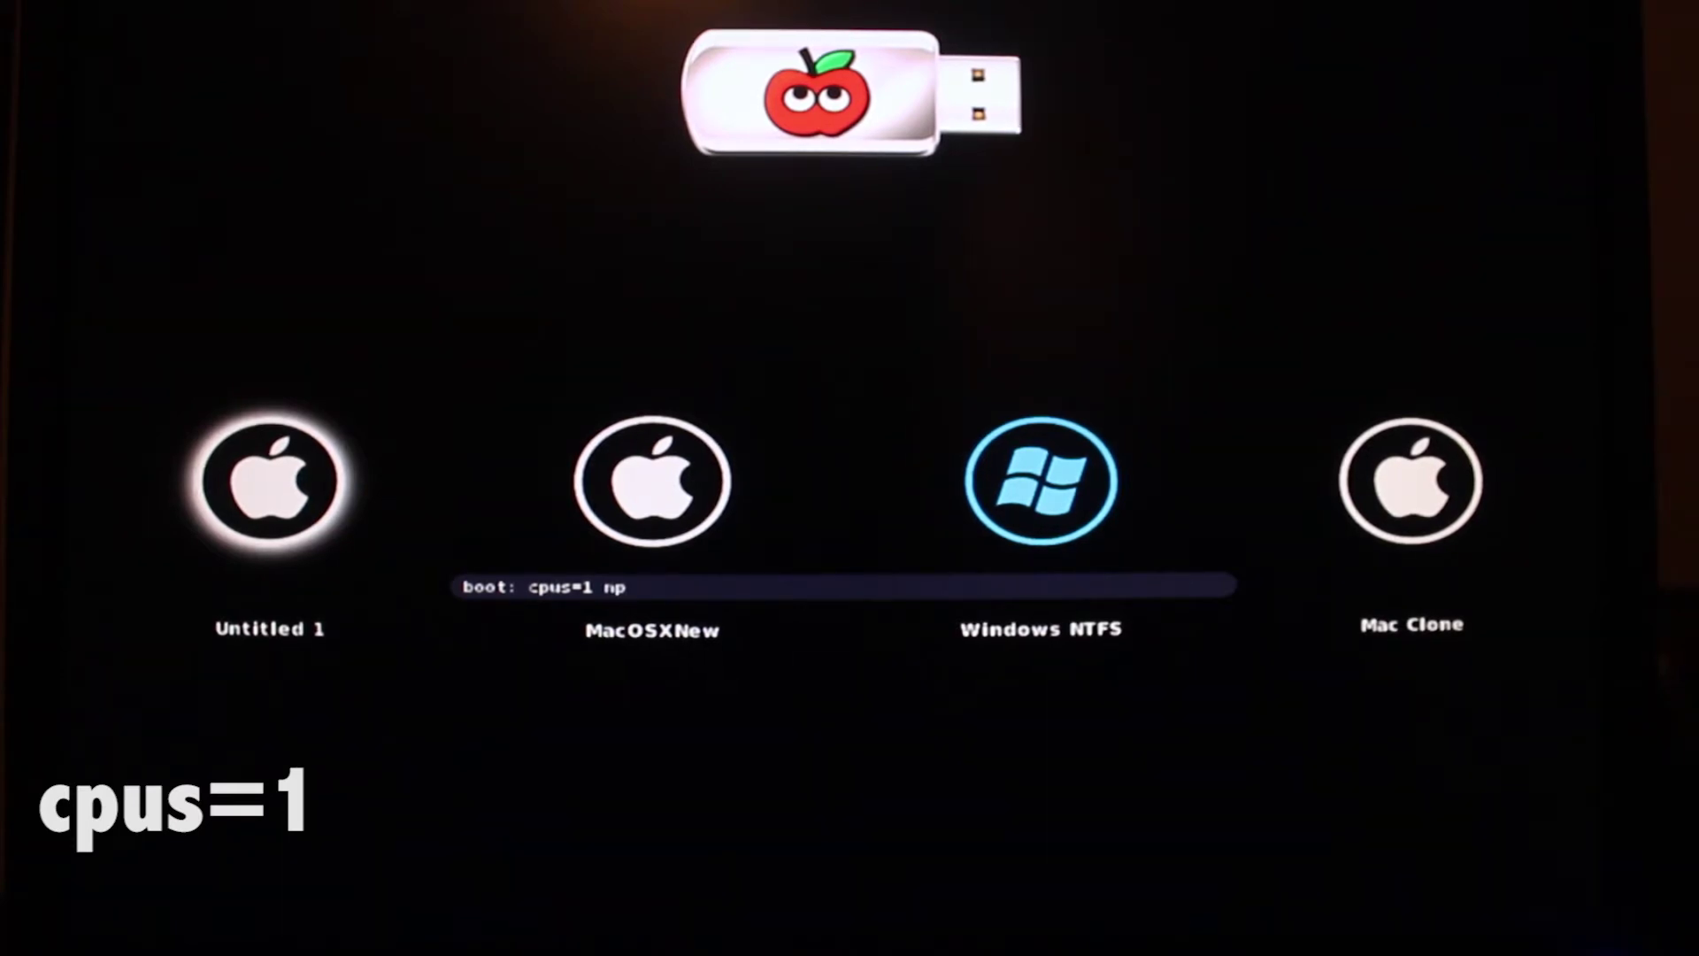
text(ci=)
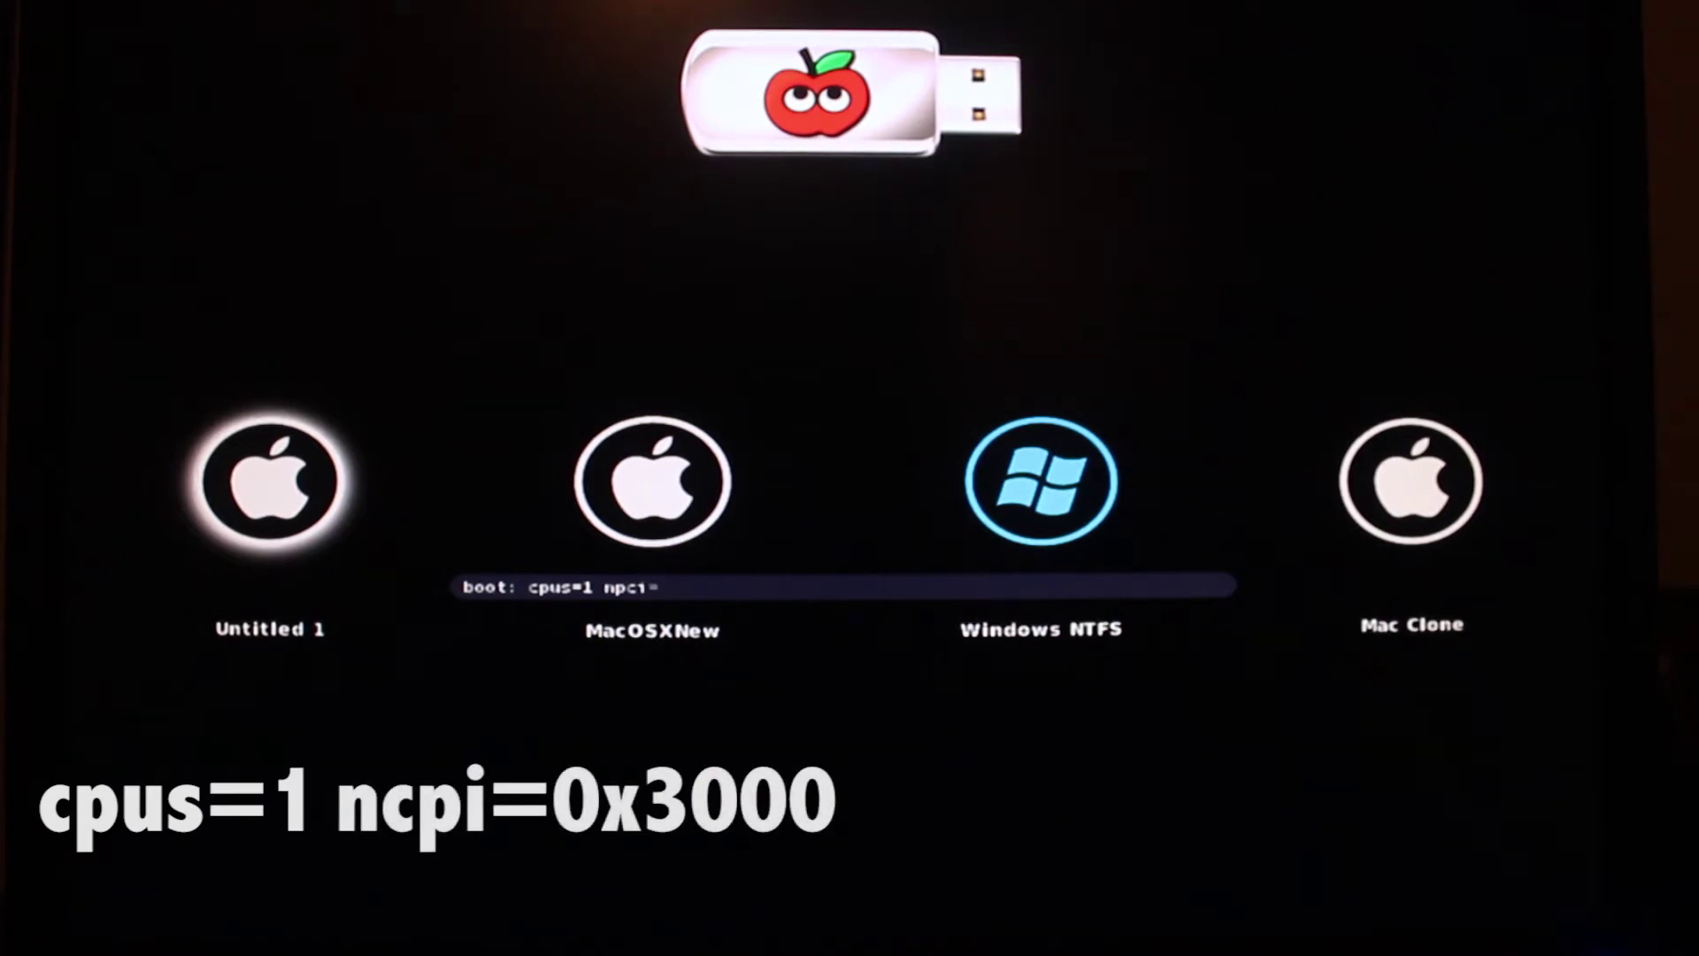
text(0x3000)
- Append -v -x usekernelcache=no to the boot flags and start booting
text(-v)
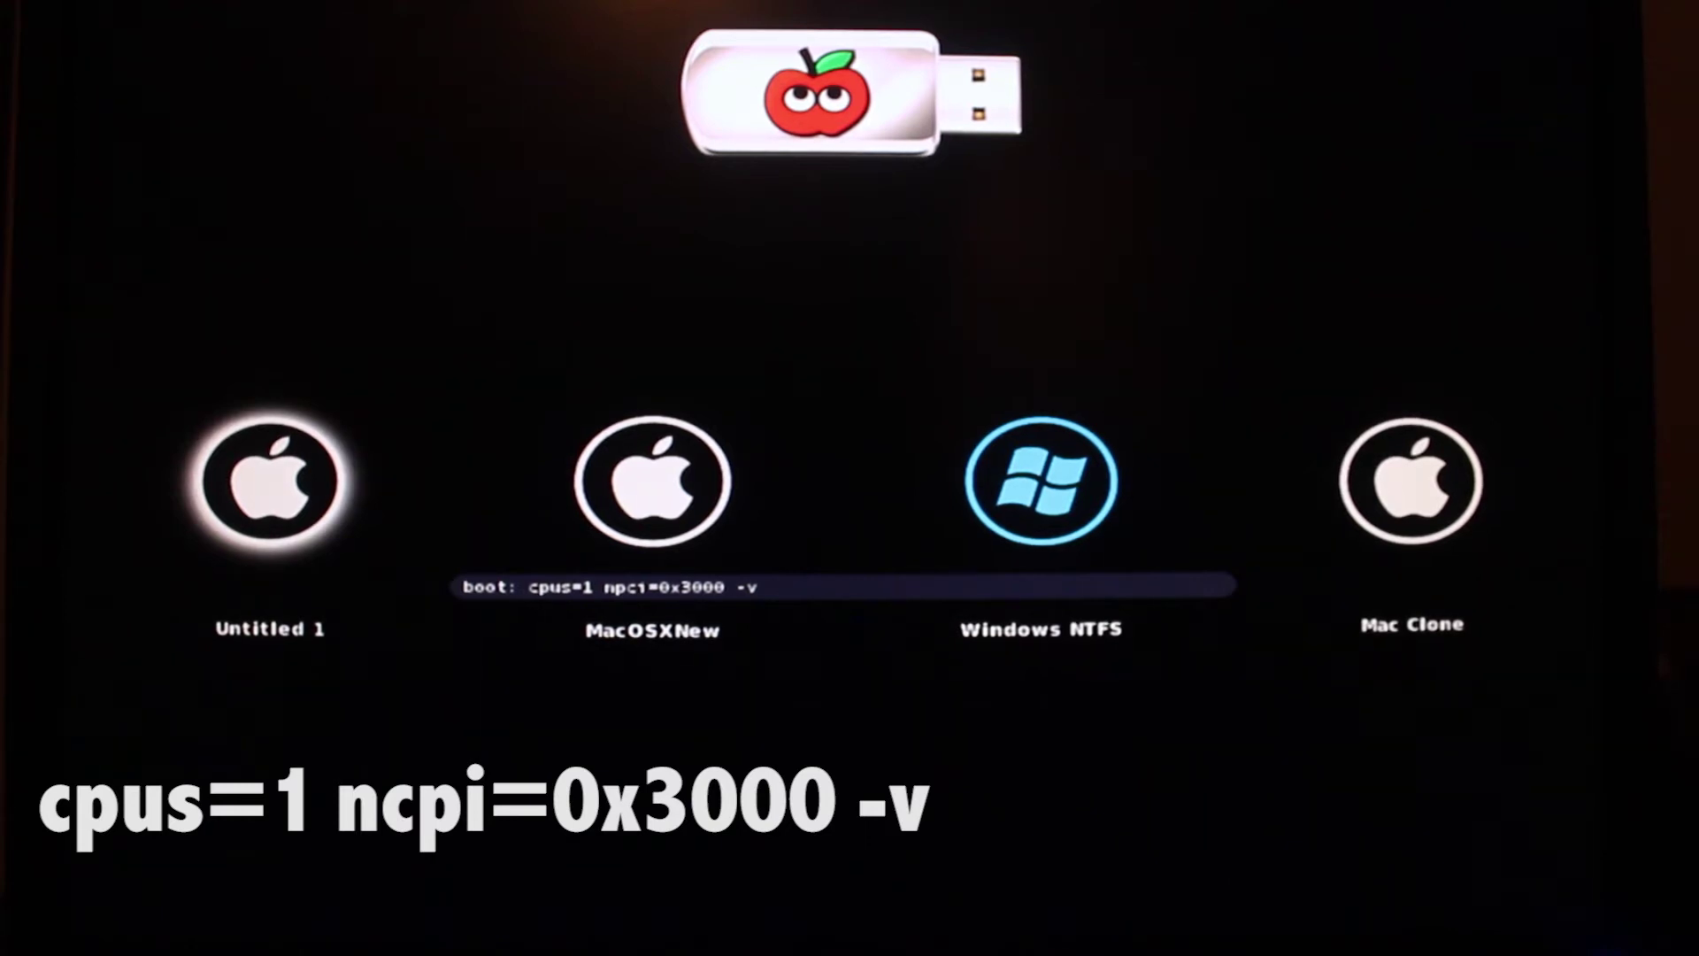
text(-x)
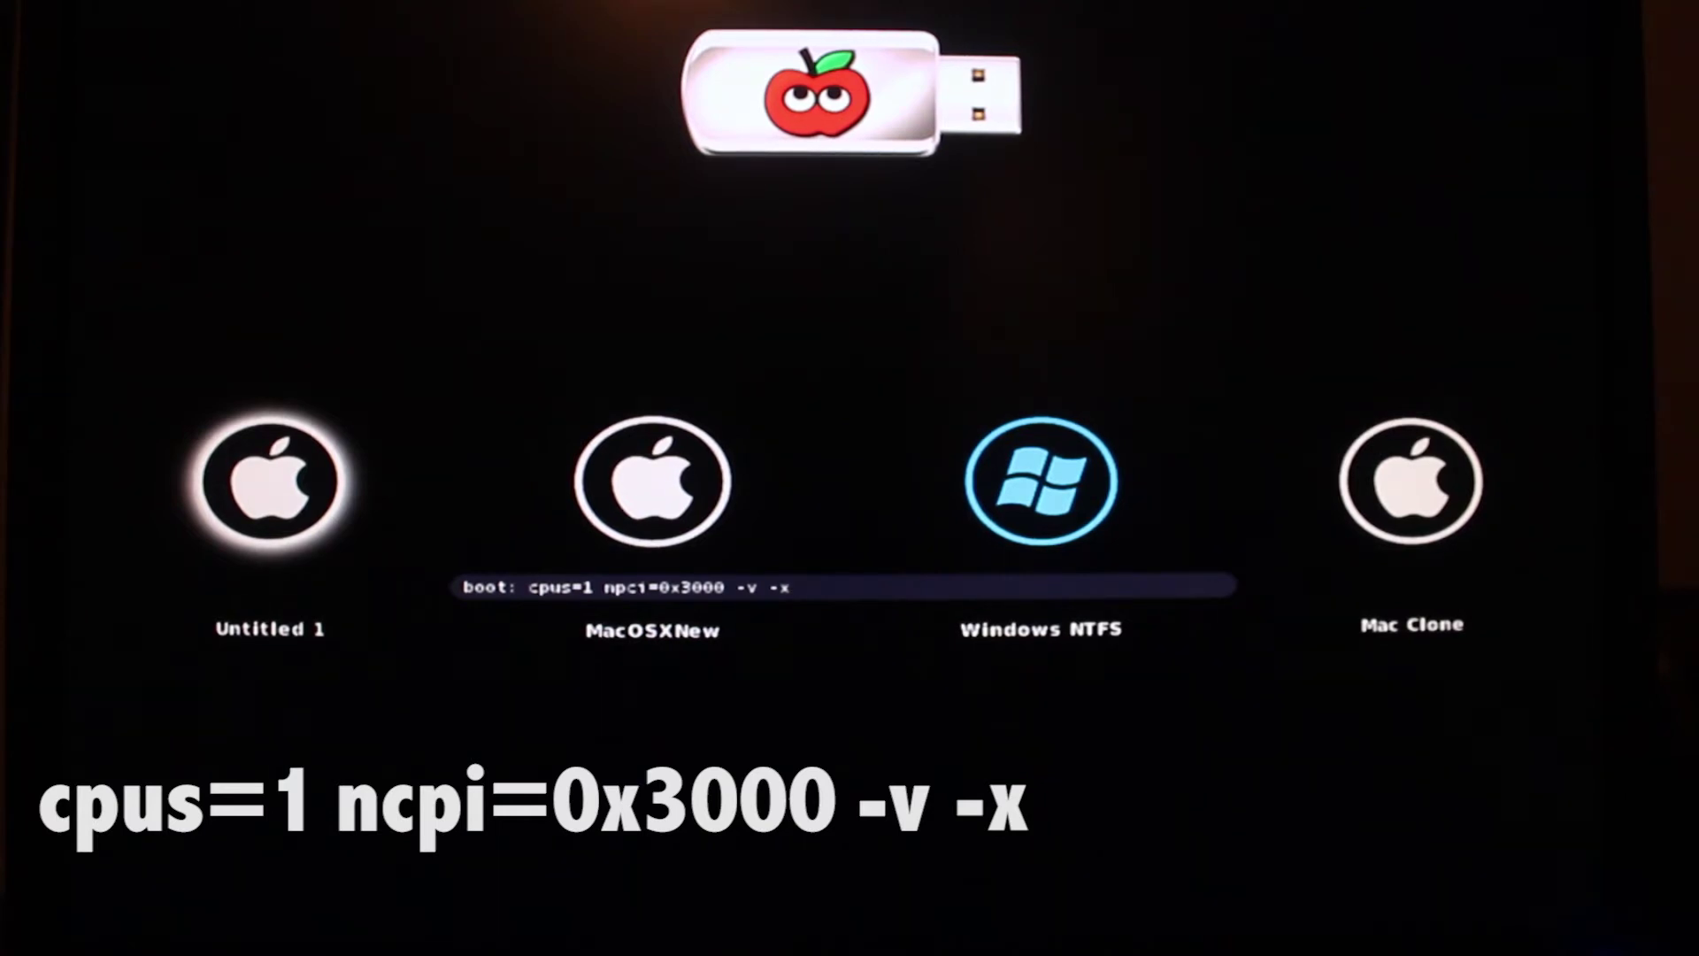
text(use)
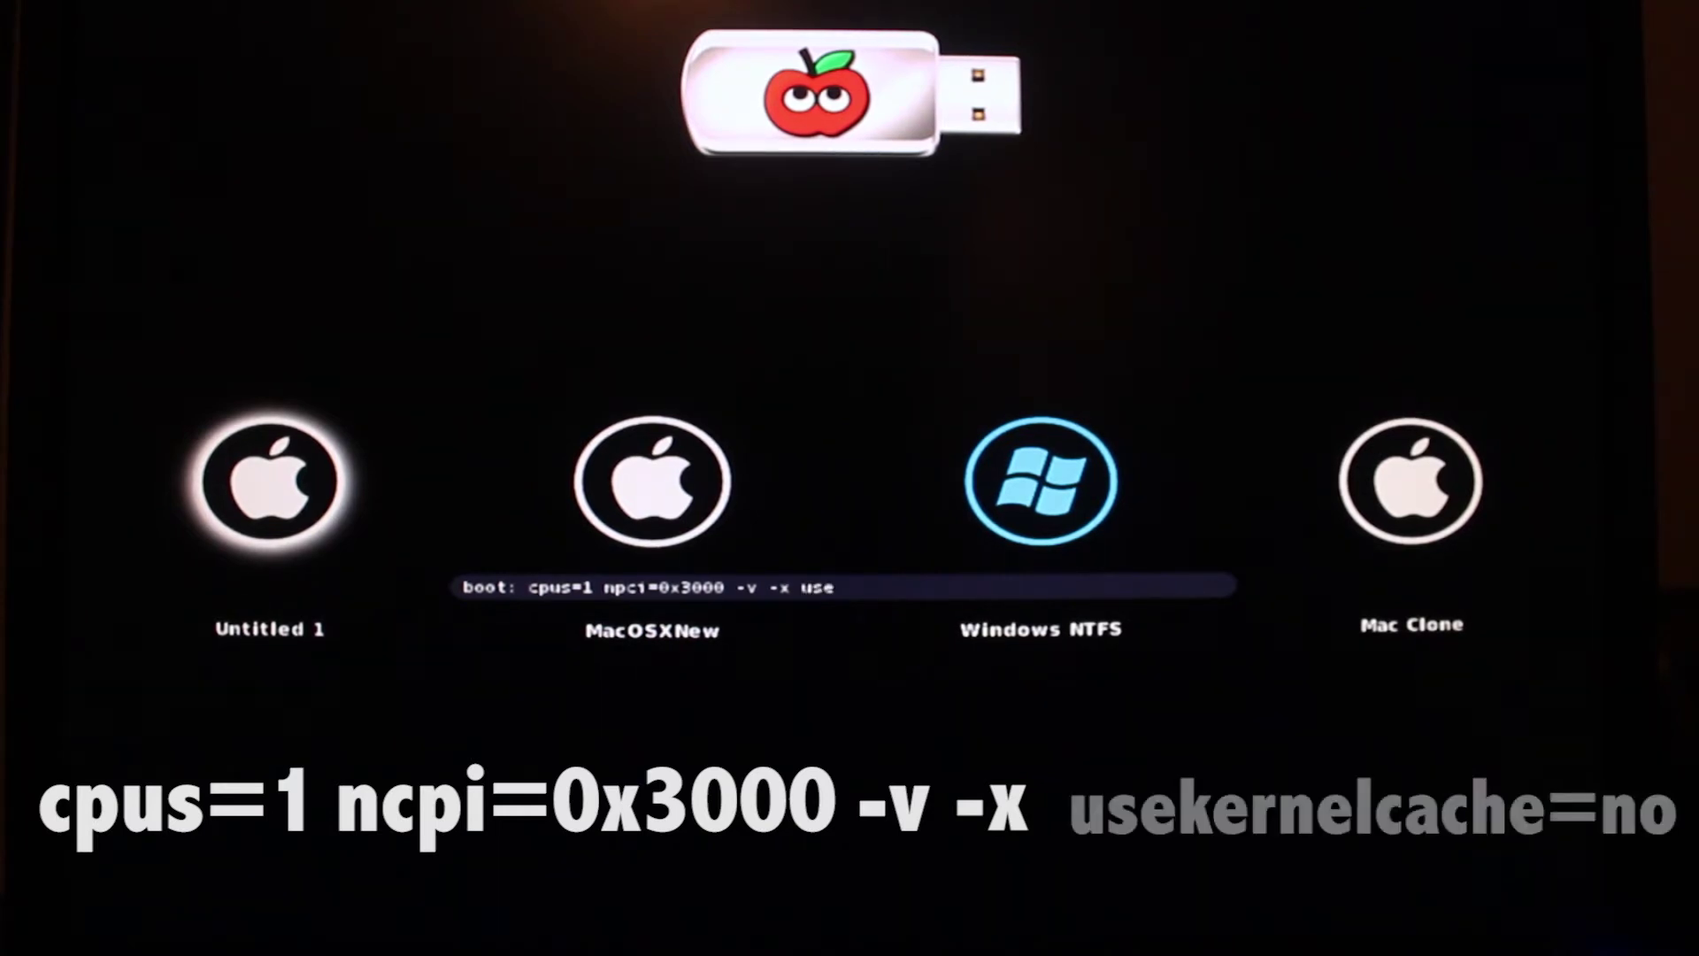
text(kernelcach)
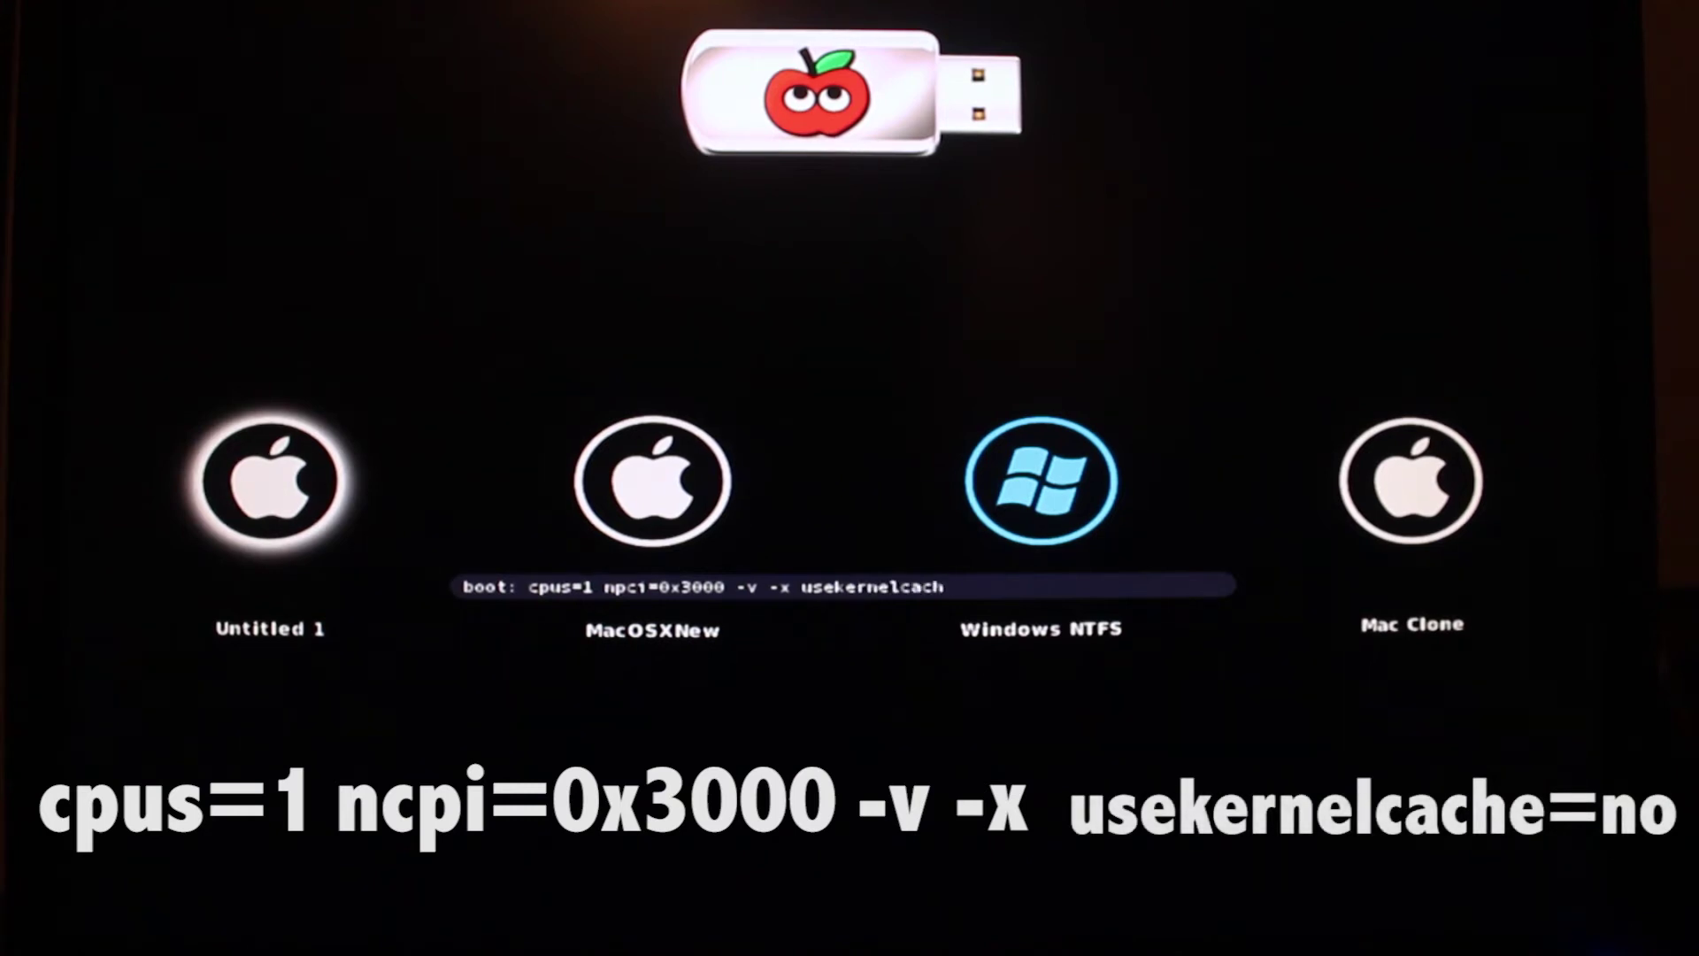
text(e=no)
key(Return)
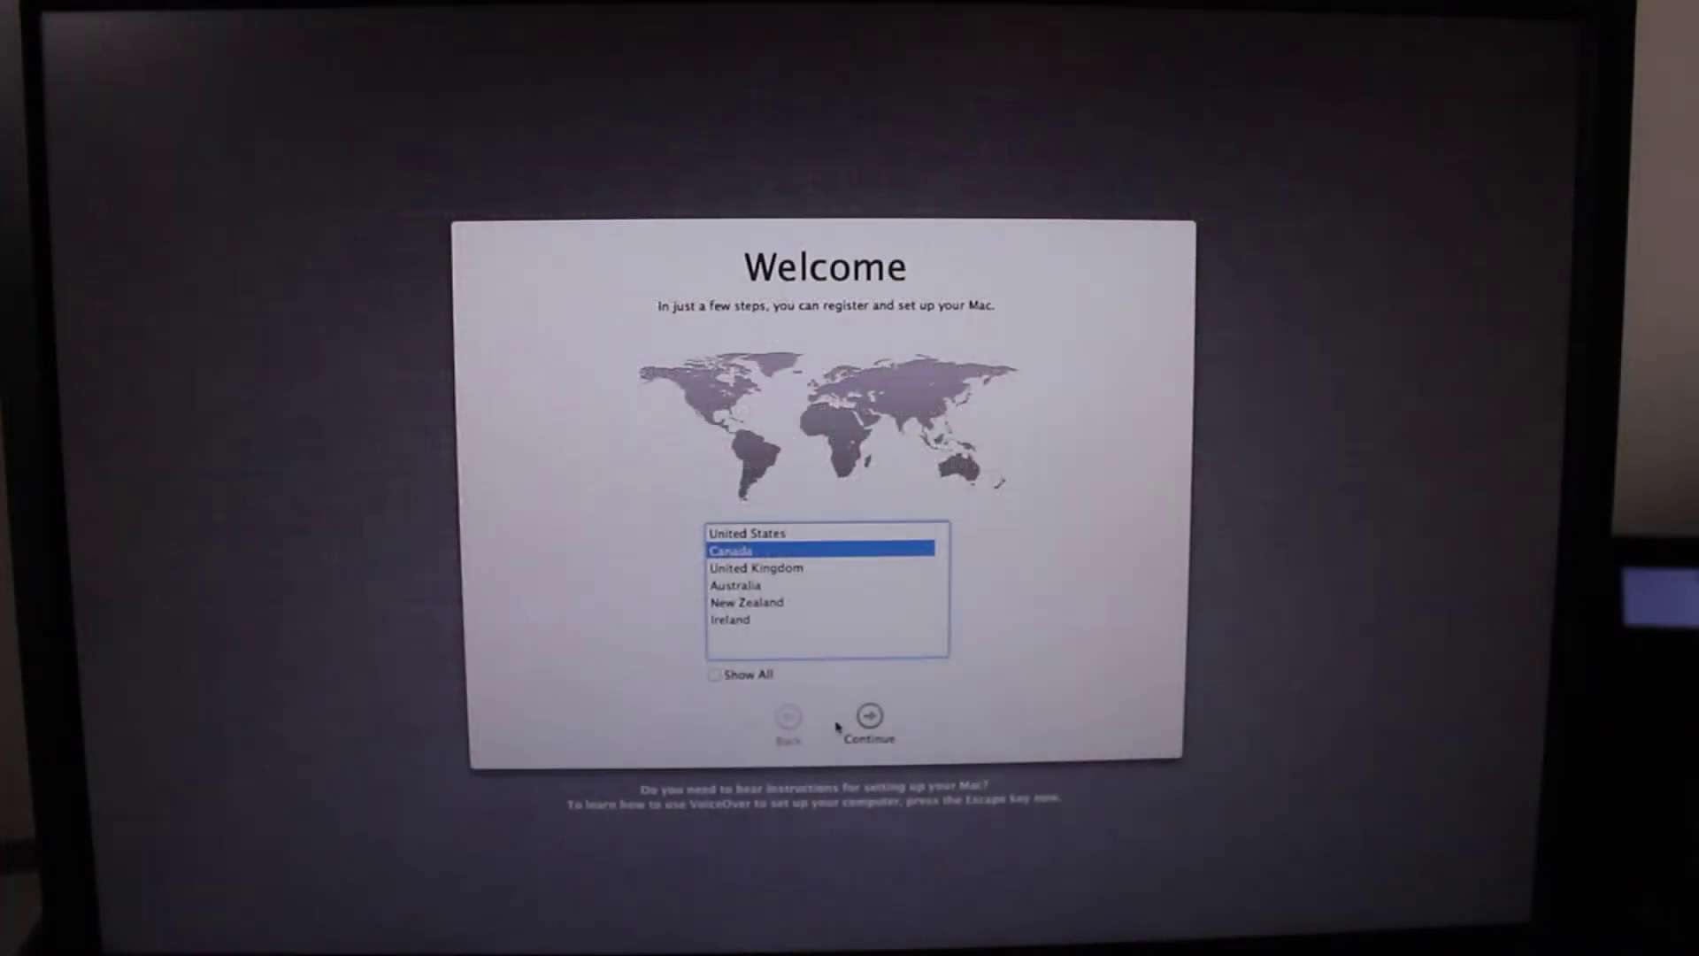
- Skip the country and keyboard steps, then join the home Wi-Fi network with its password
click(869, 719)
click(869, 718)
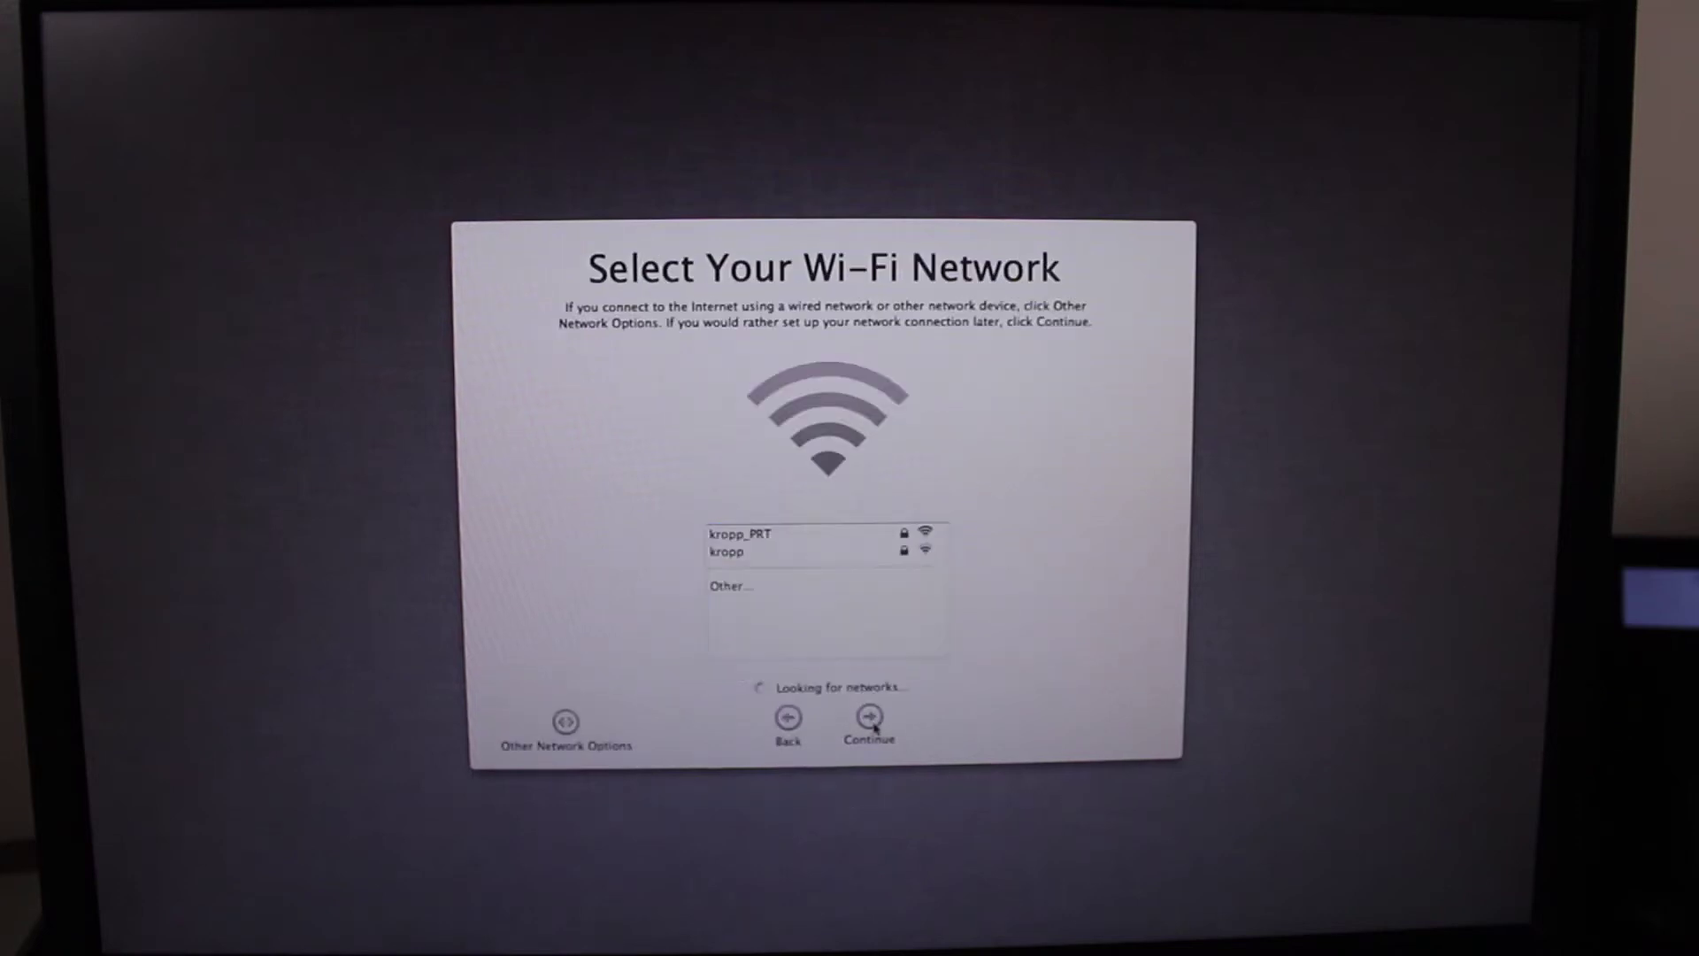
click(742, 552)
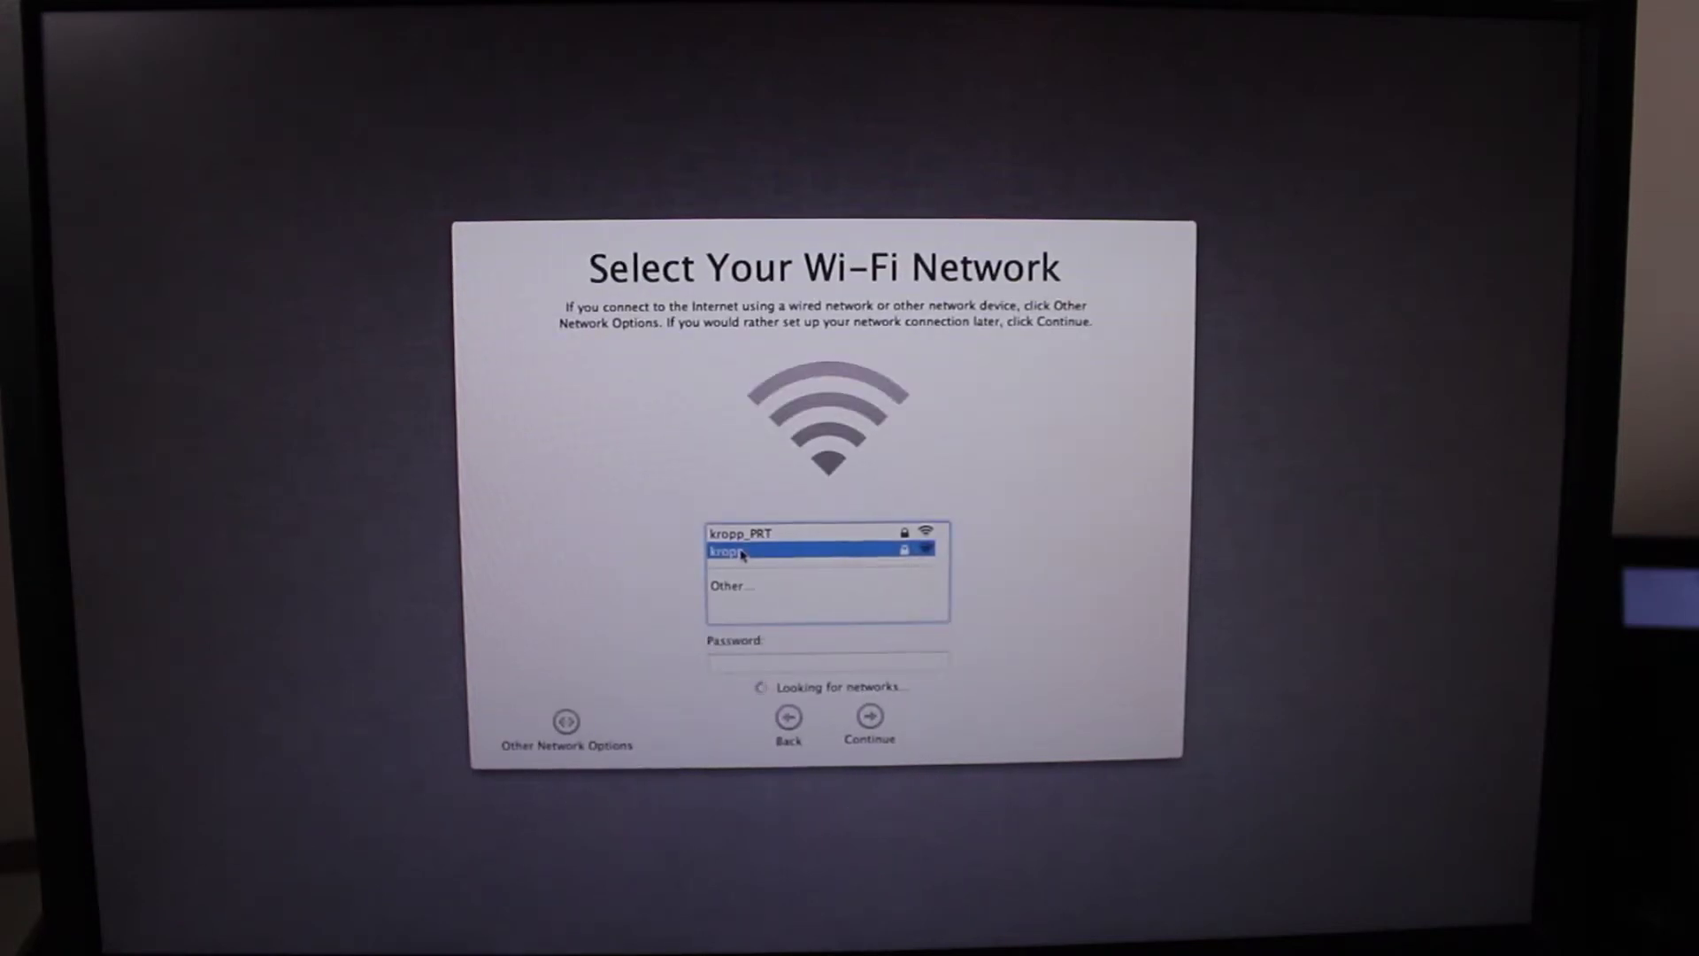
click(769, 665)
text(••••••)
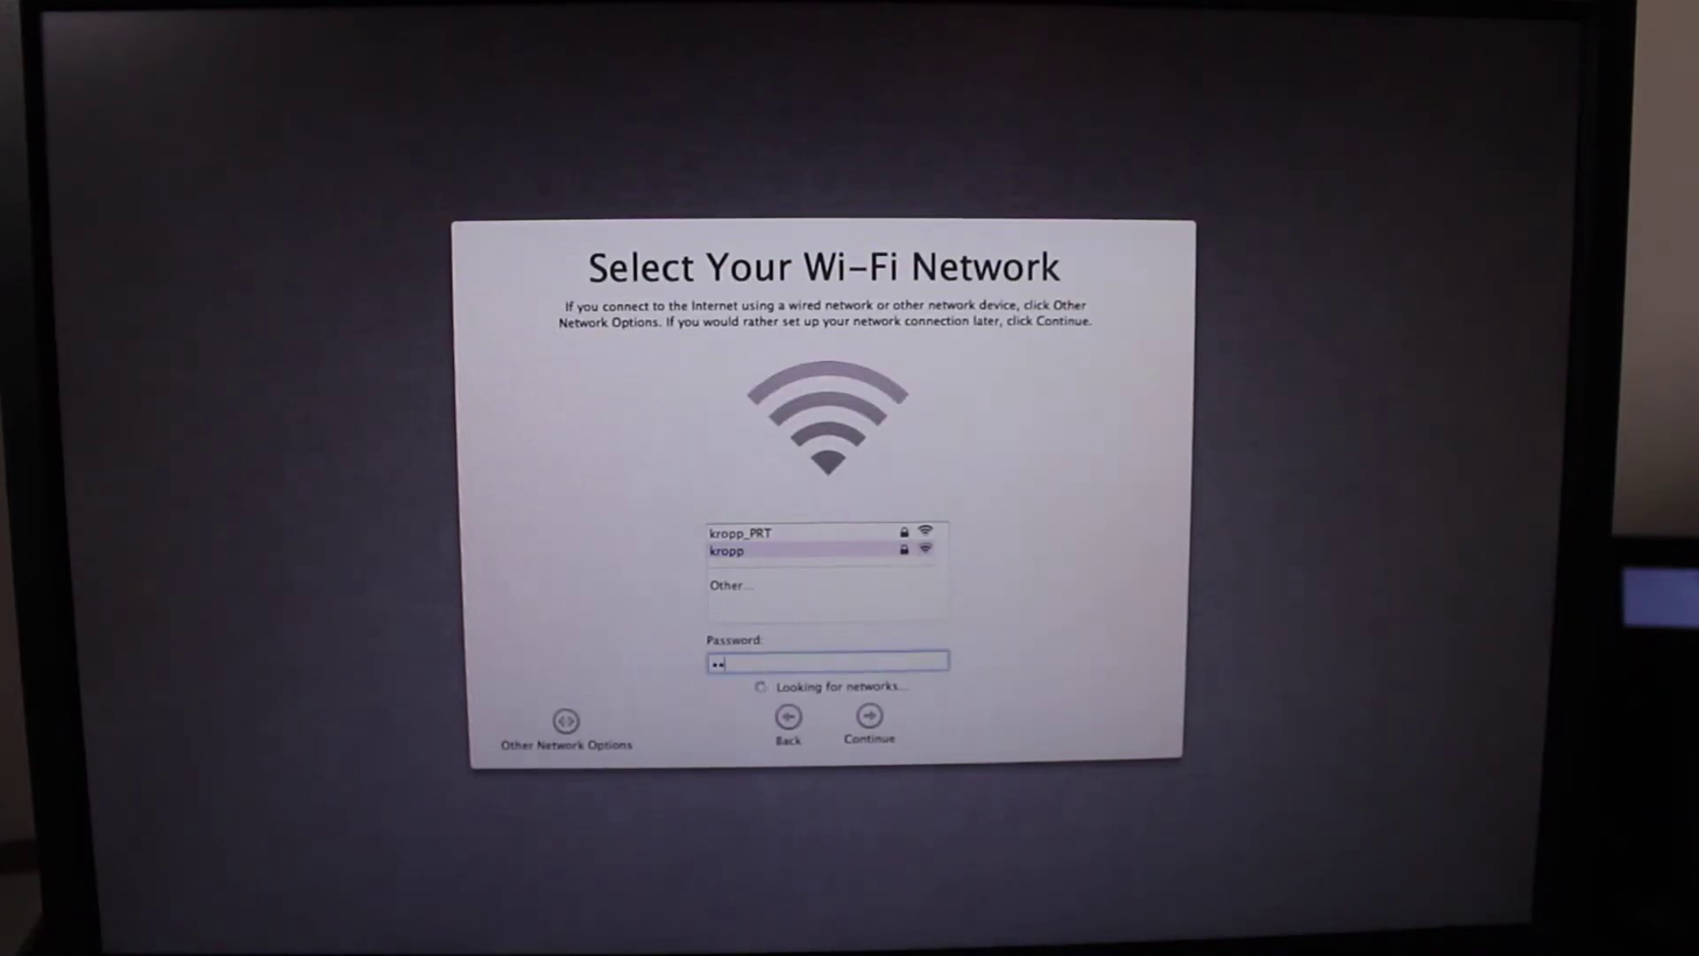
text(••••)
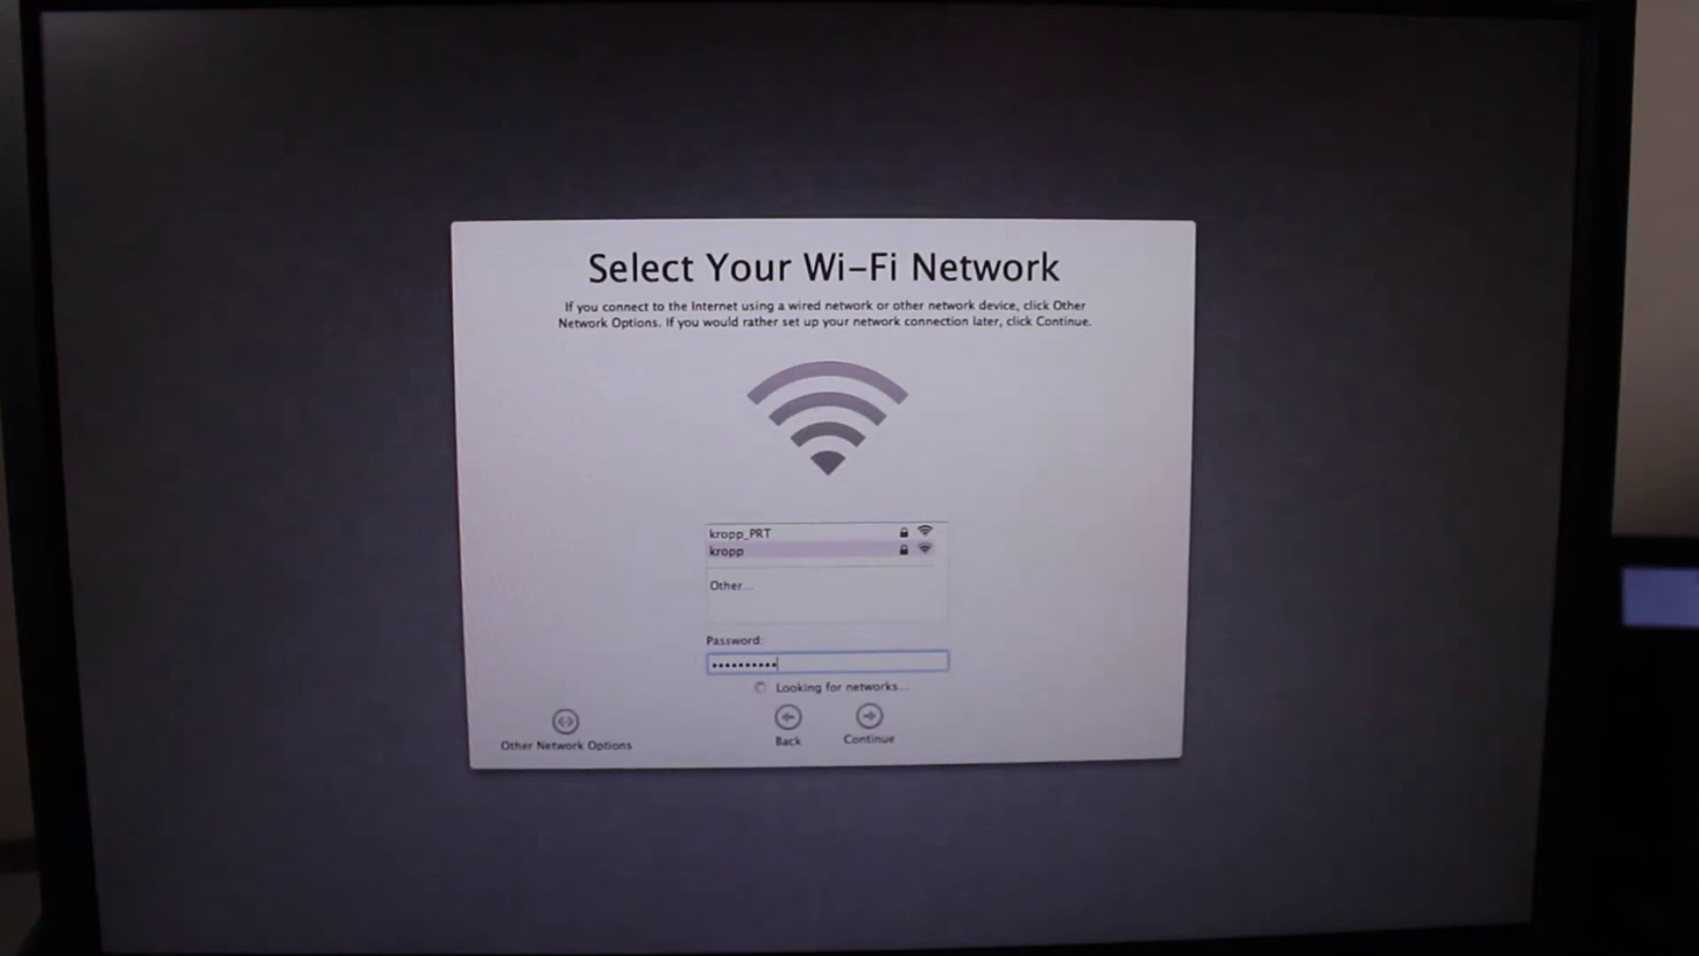
click(869, 724)
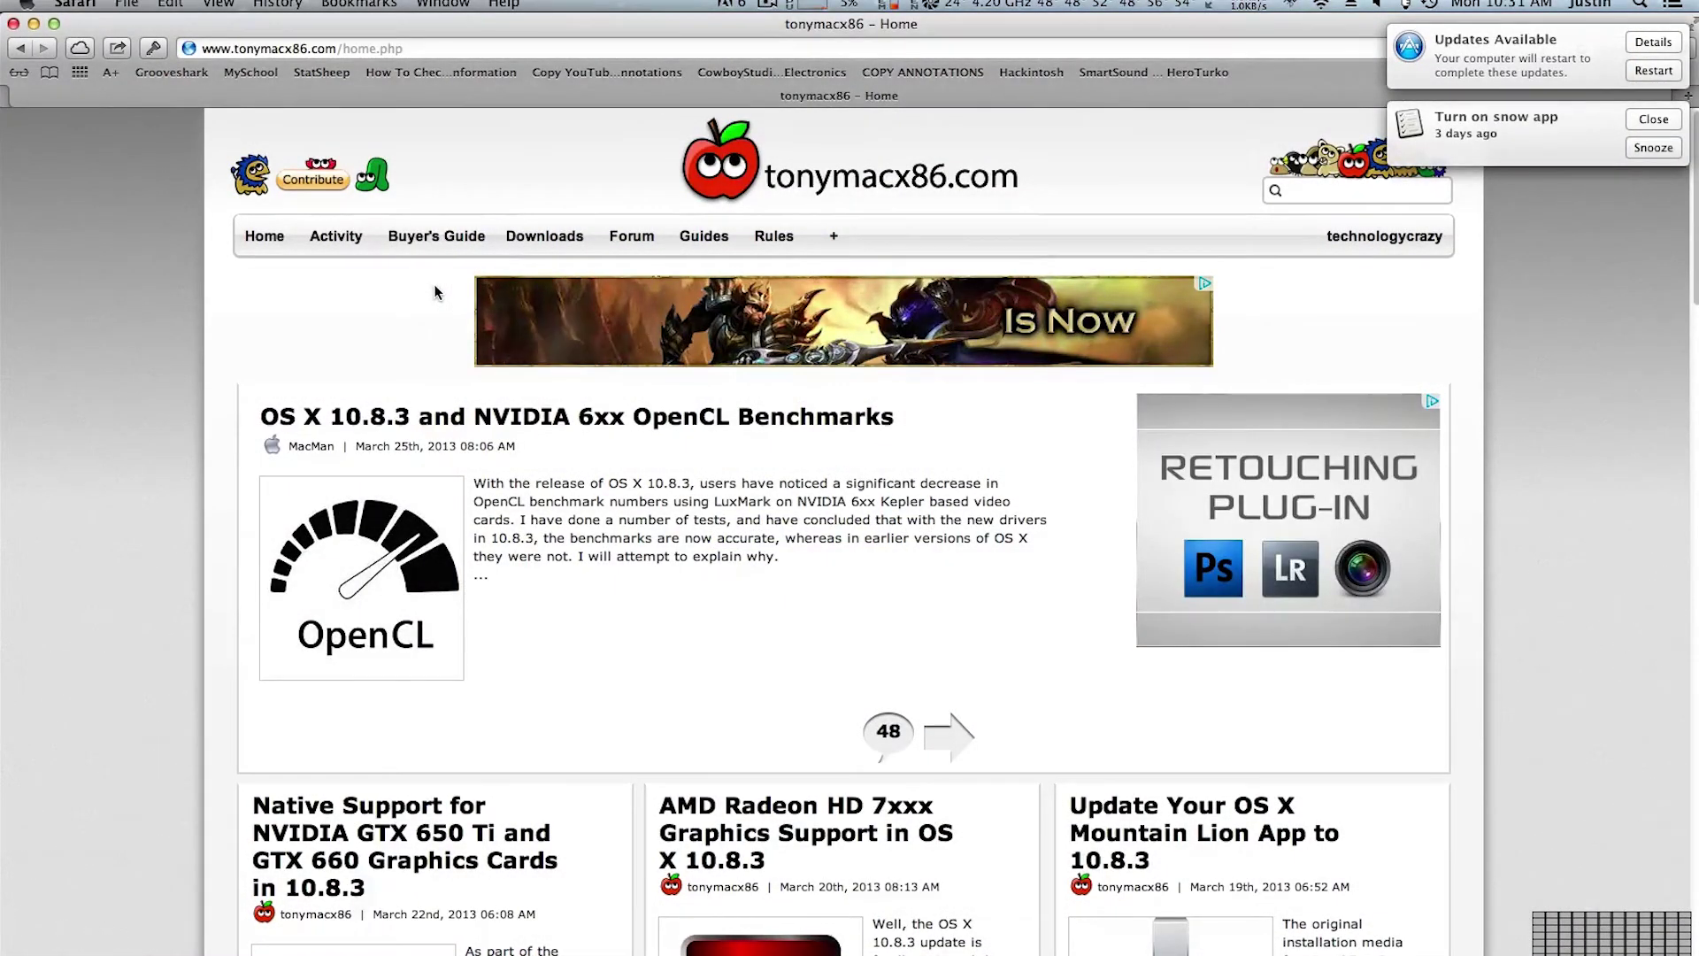
- Open the MultiBeast - Mountain Lion 5.2.1 page from Software downloads and launch its package
mouse_move(538, 246)
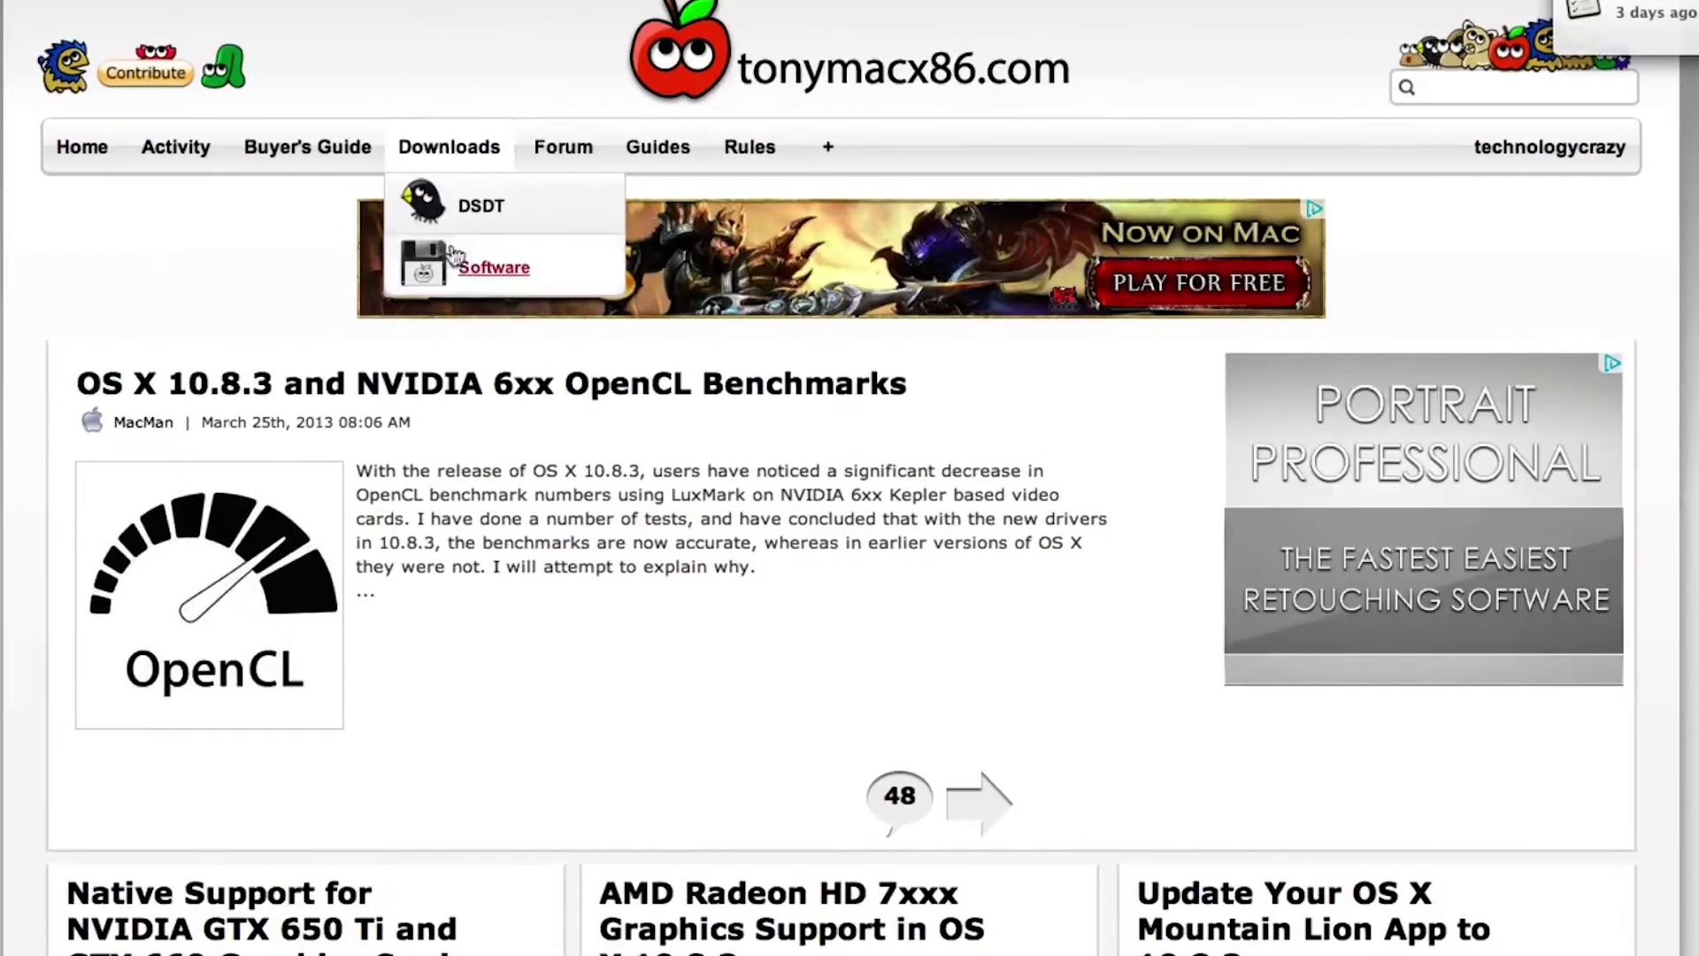
click(474, 268)
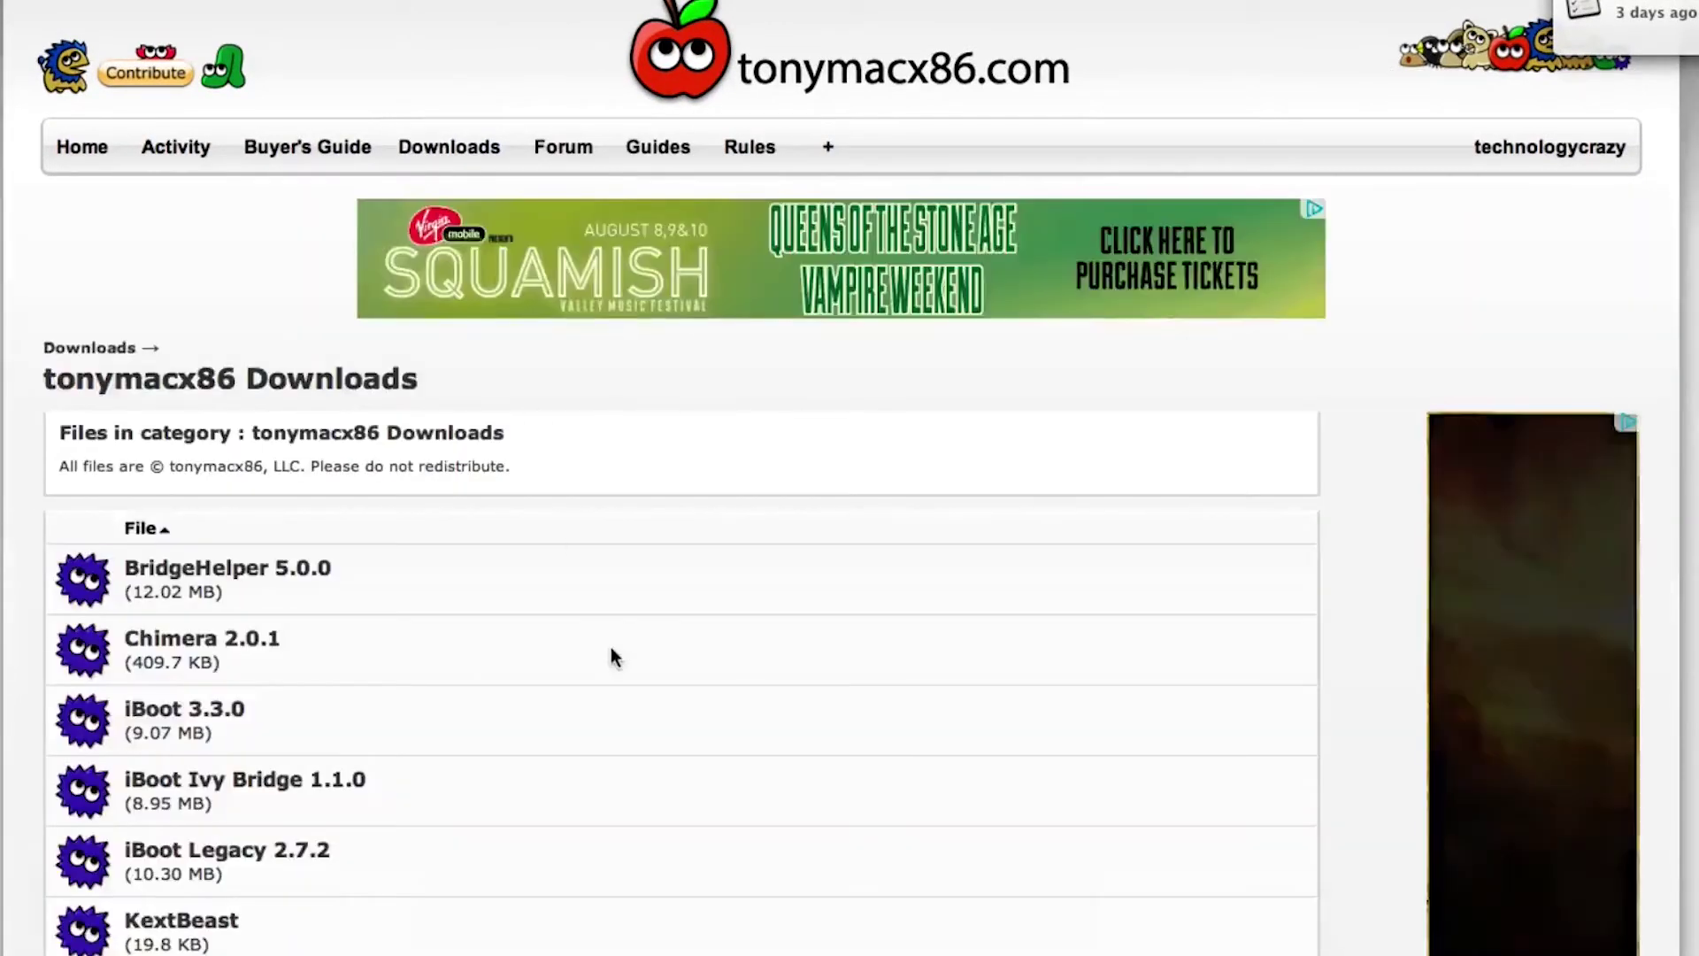
scroll(610, 646, down, 6)
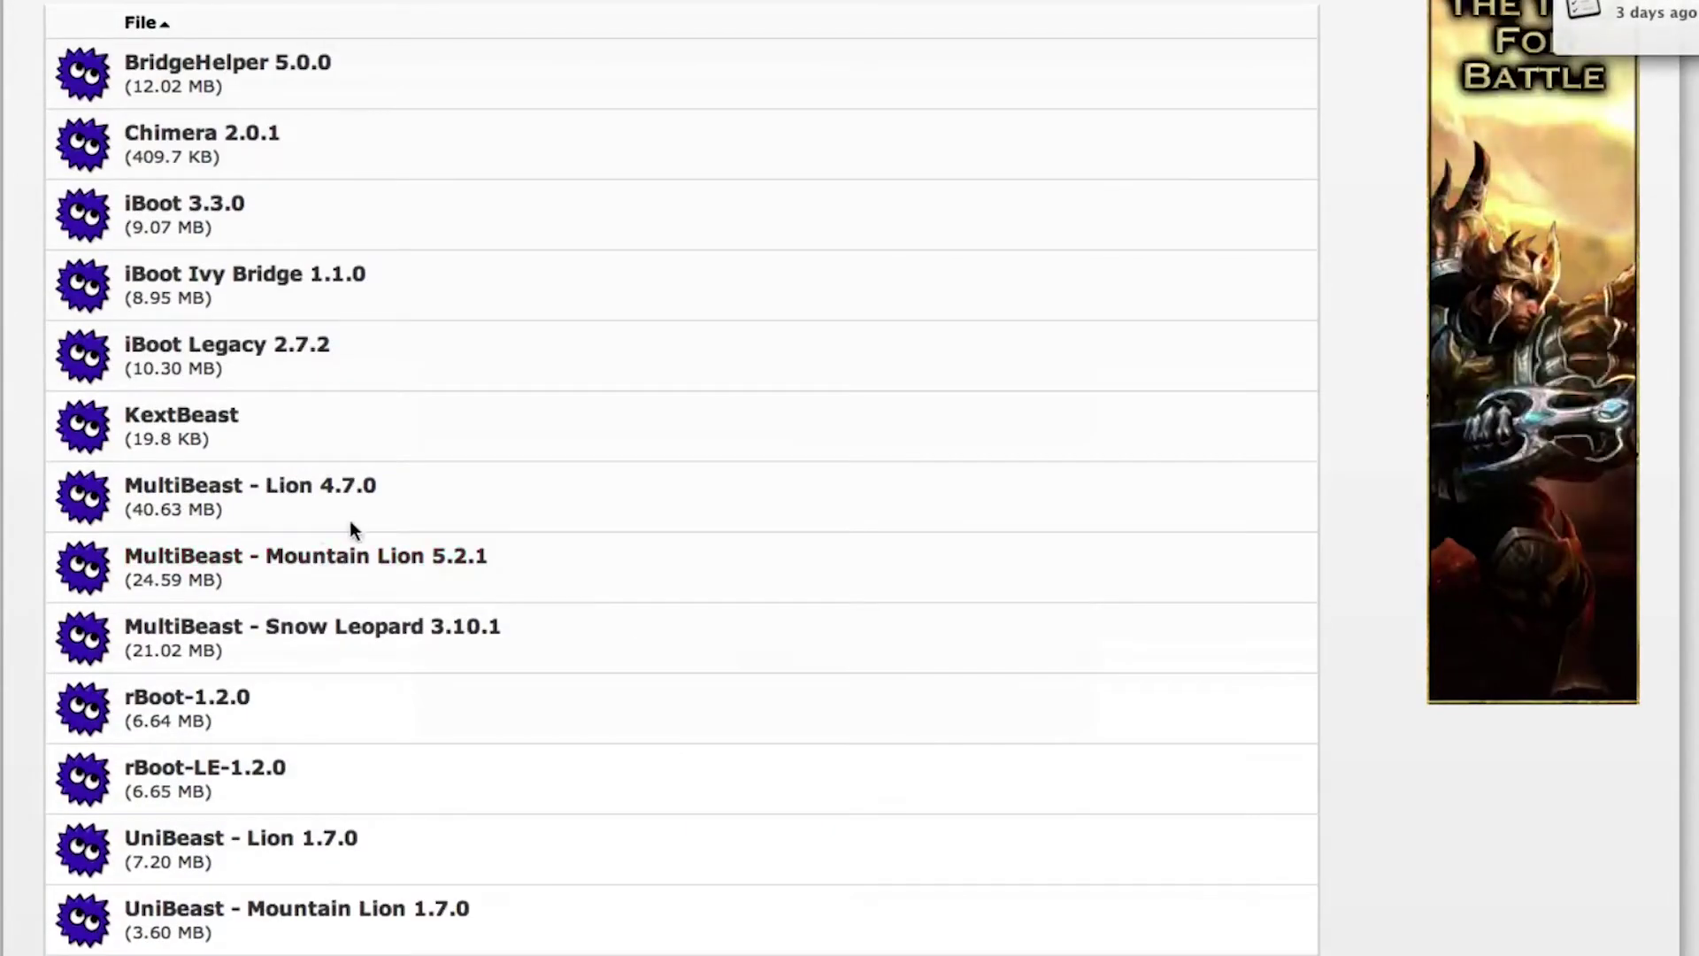
click(305, 576)
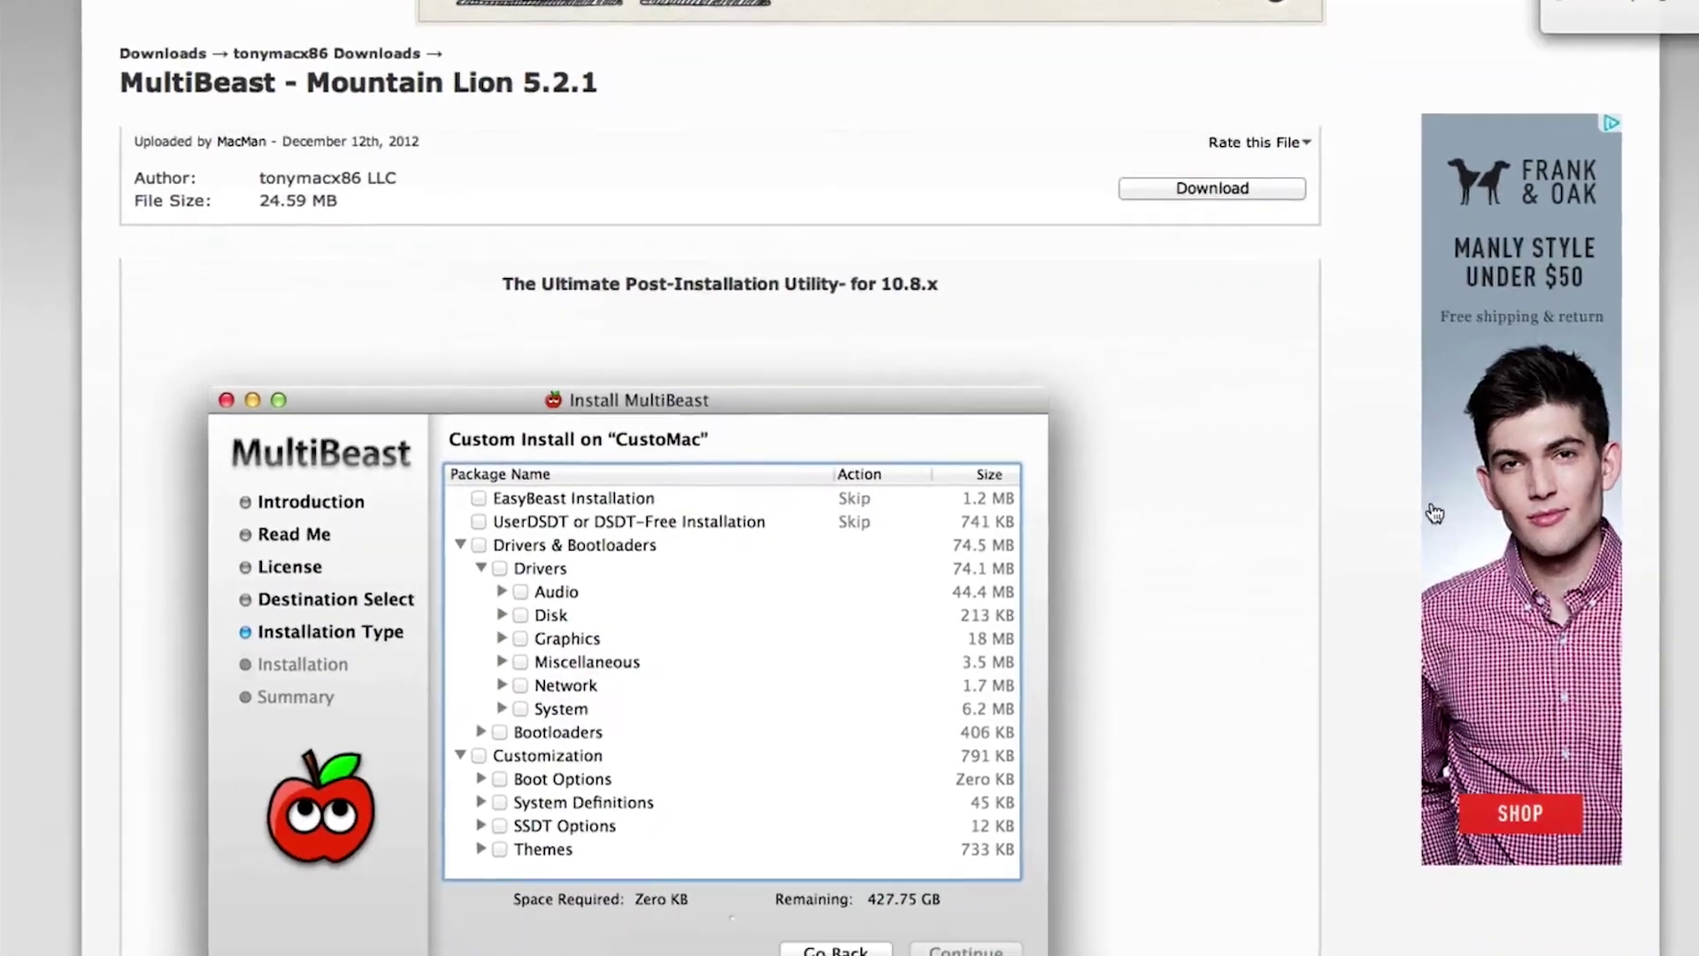
scroll(1219, 460, down, 5)
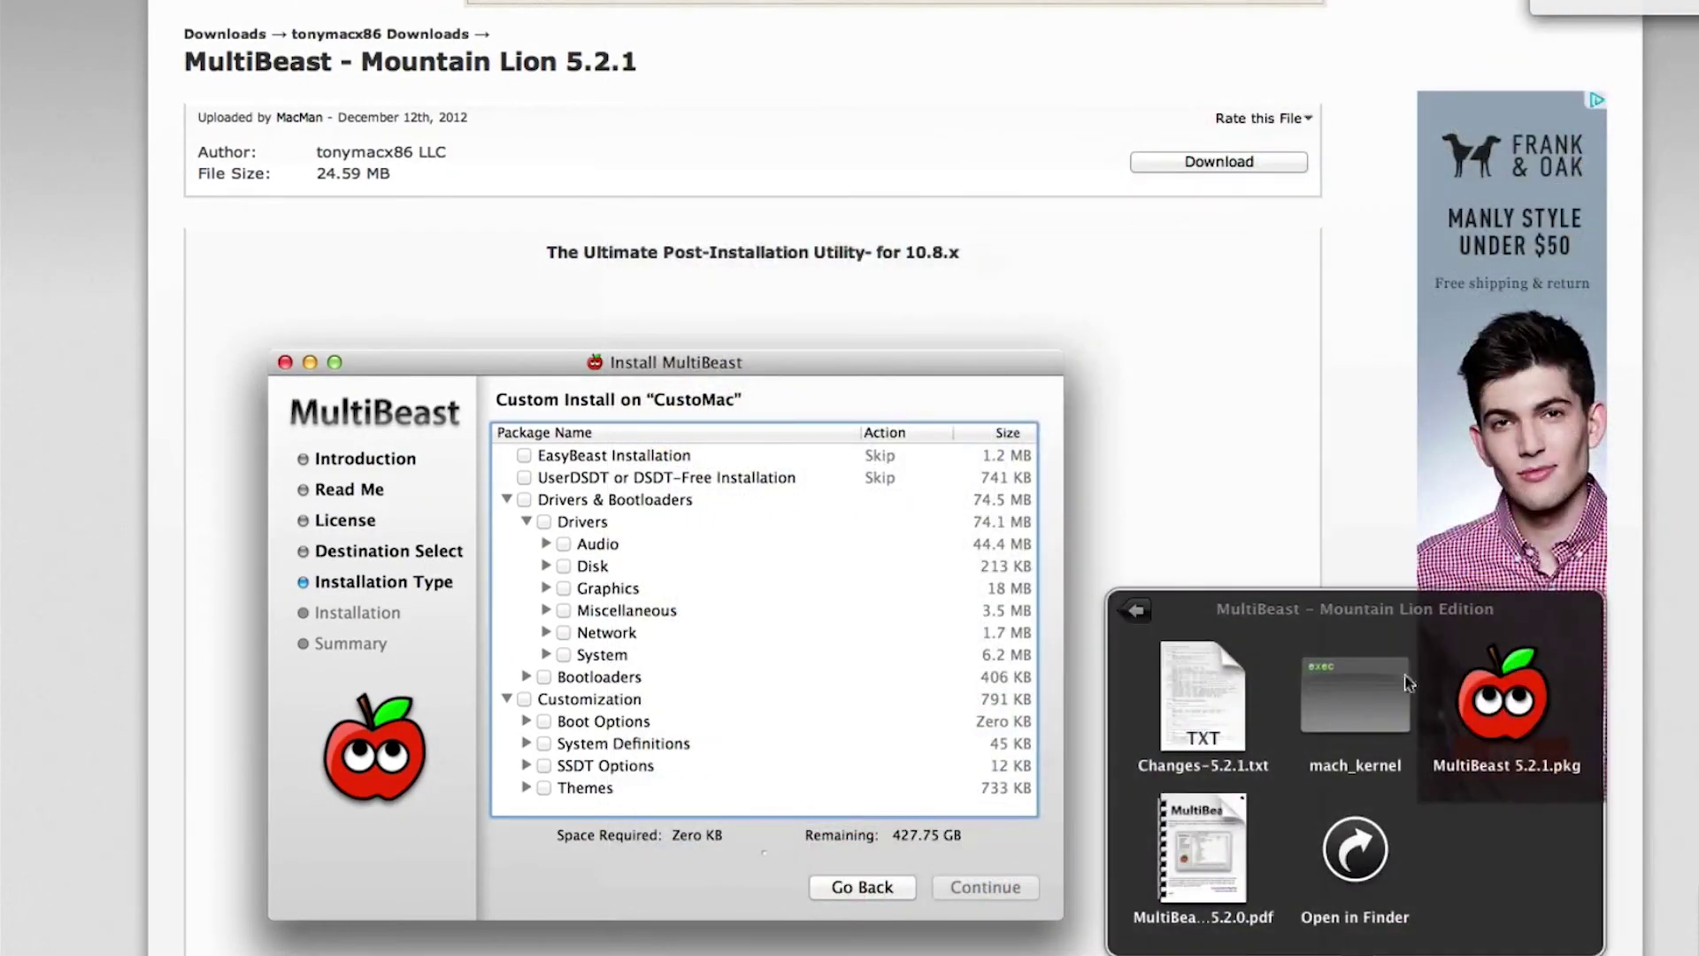
click(1474, 686)
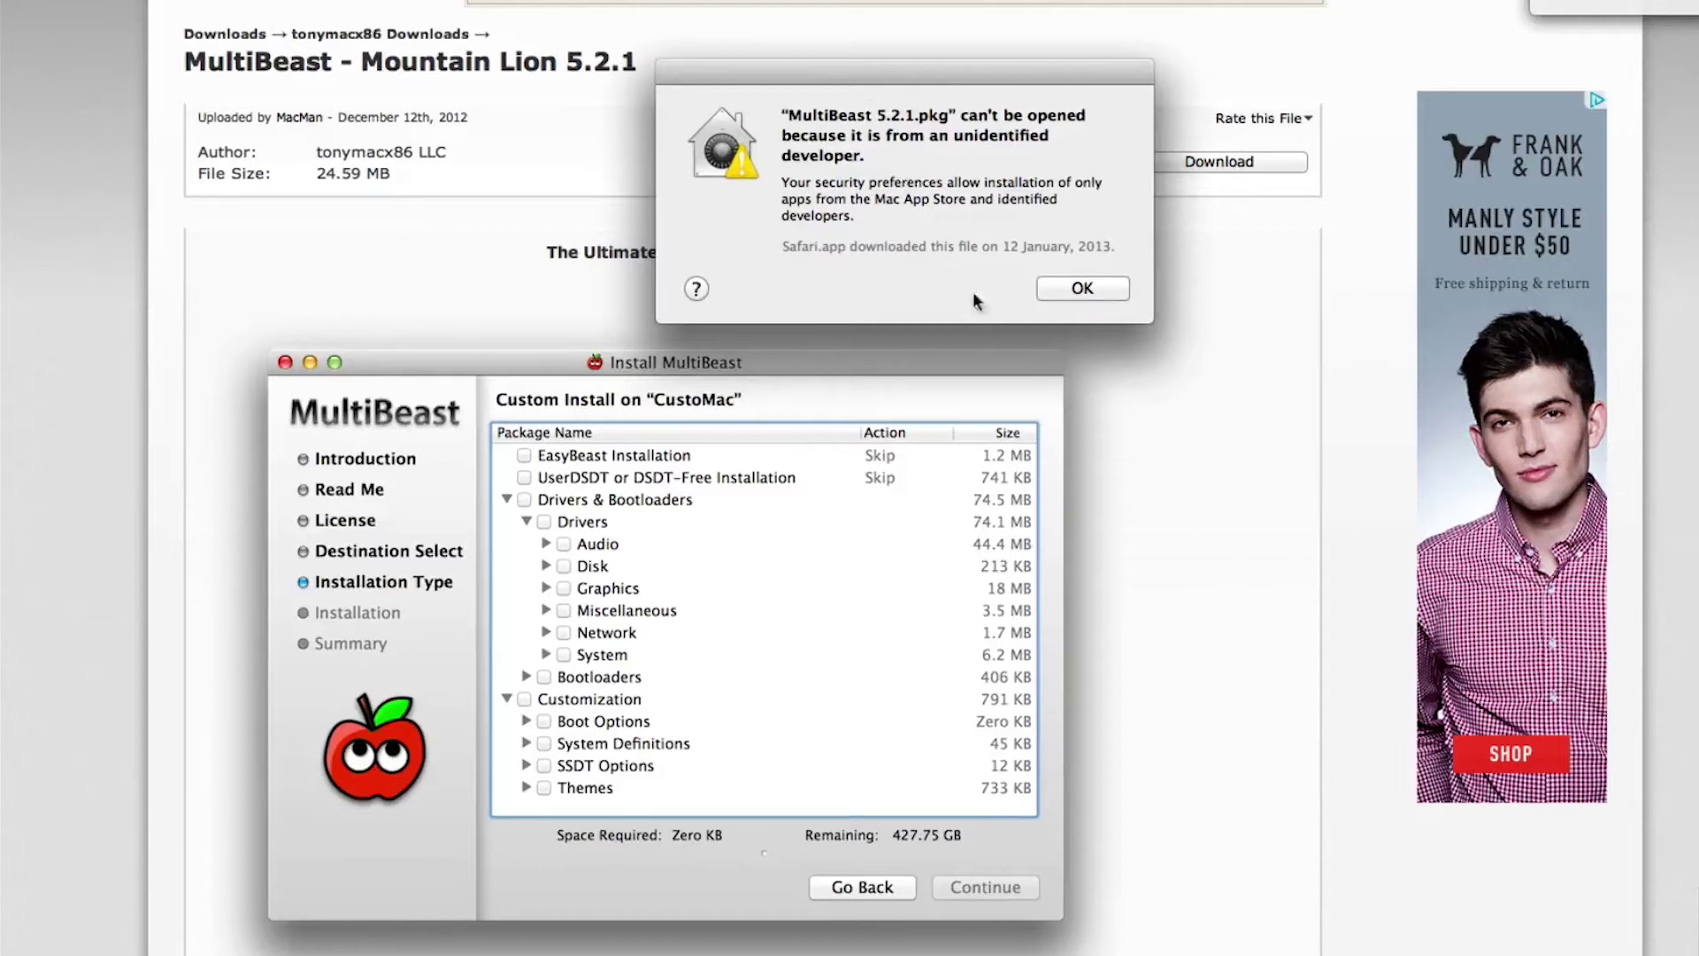
- Highlight the unidentified-developer warning text and go to Security & Privacy settings
drag(922, 223, 780, 181)
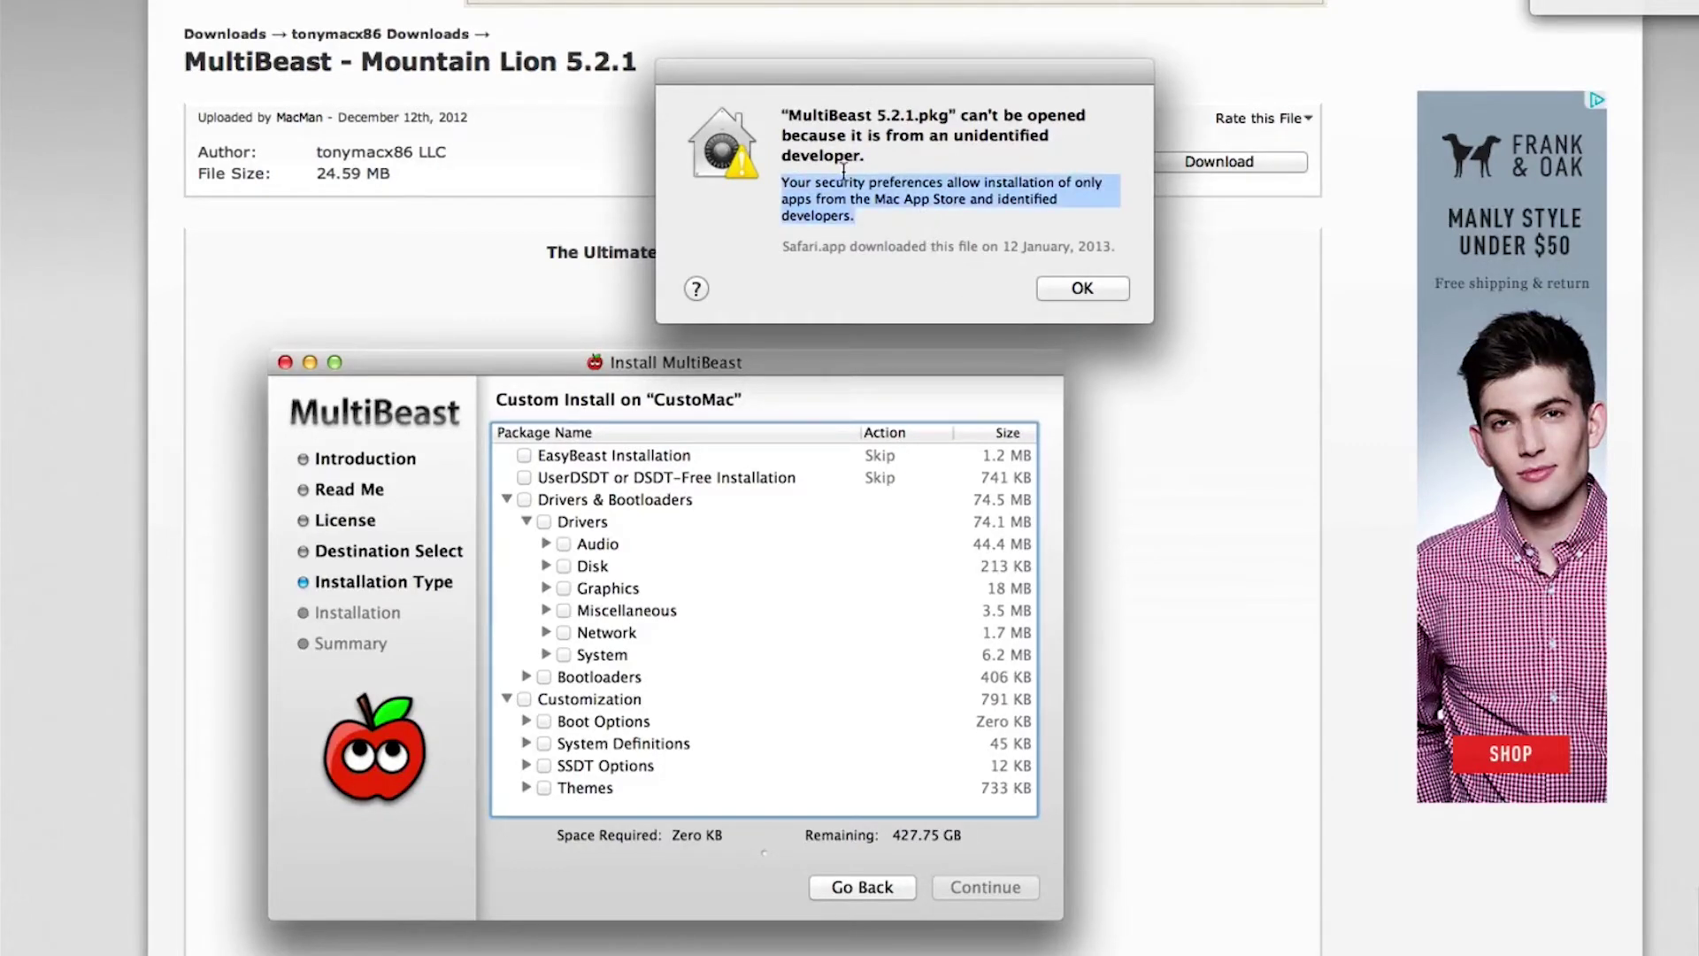
drag(956, 136, 1150, 313)
click(1053, 952)
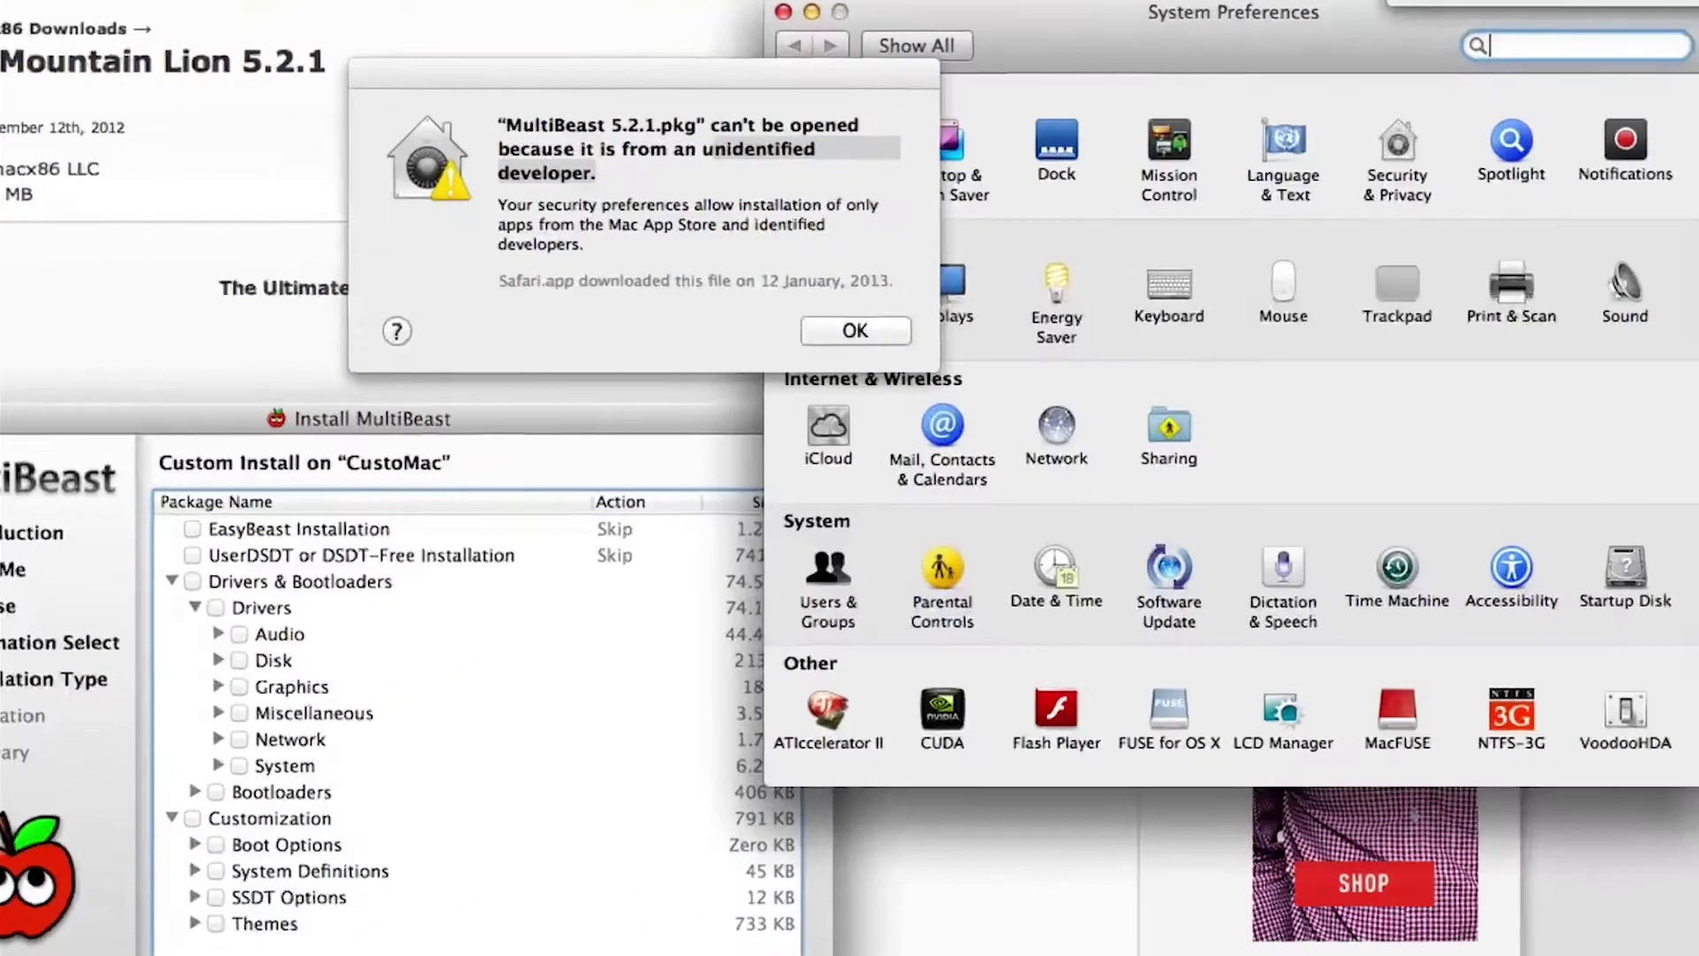
click(1137, 160)
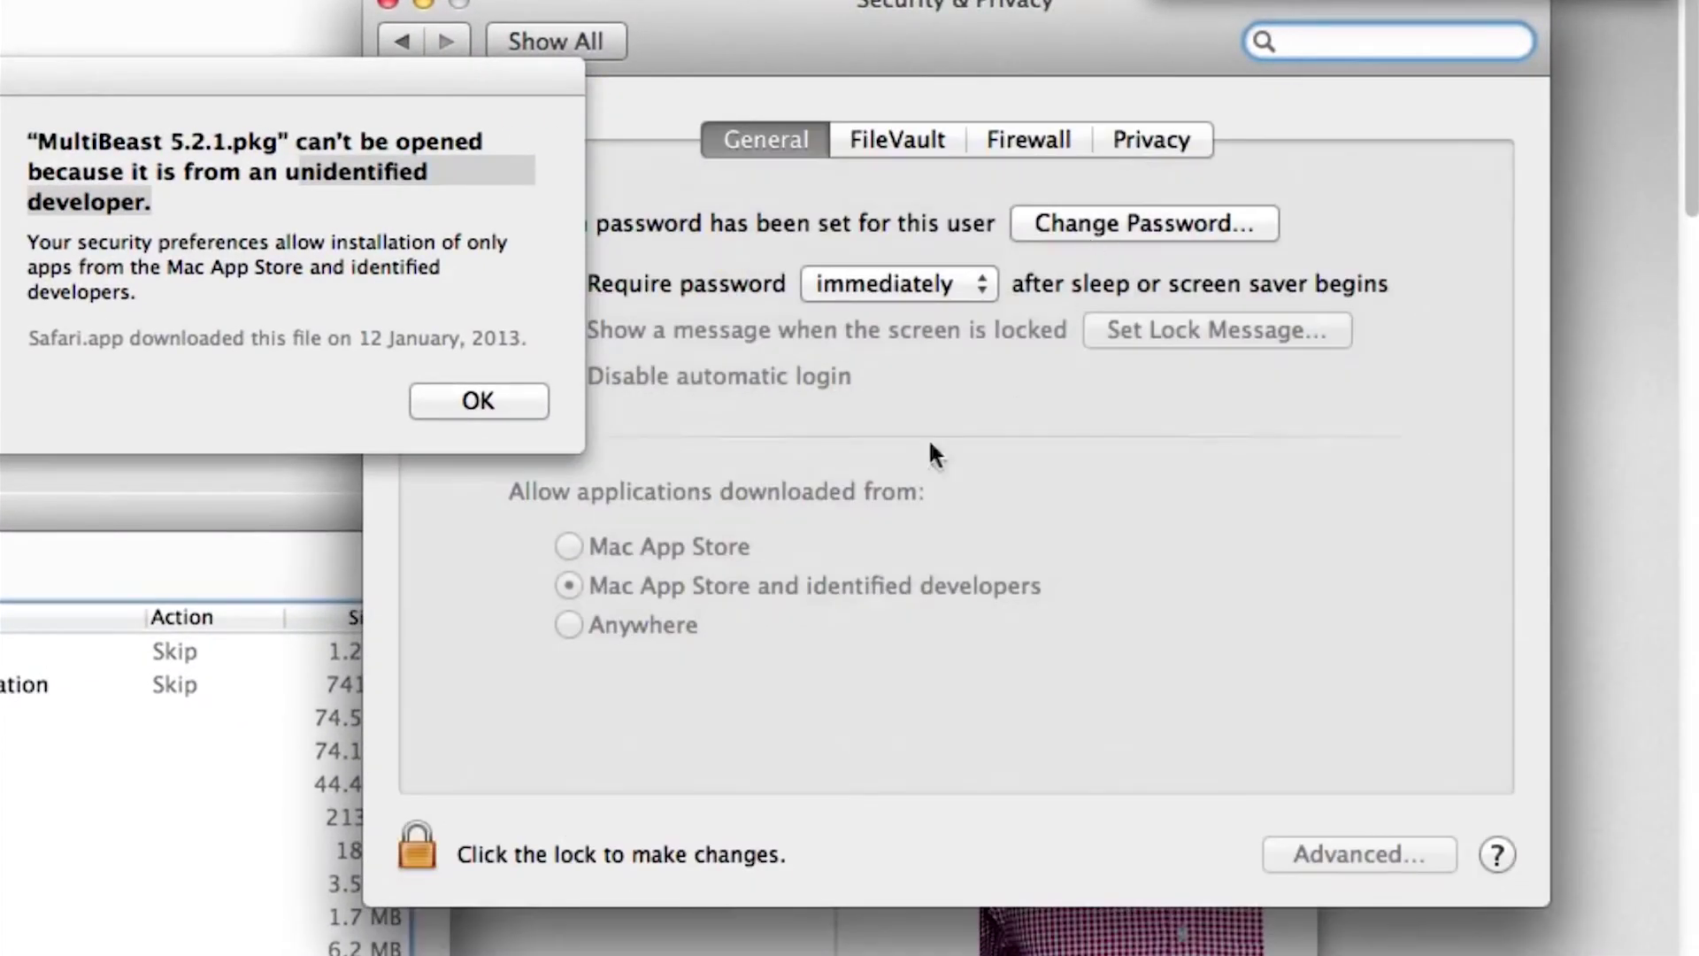
- Unlock with the admin password, allow apps from Anywhere, and dismiss the warning
click(418, 845)
text(•••••••)
key(Return)
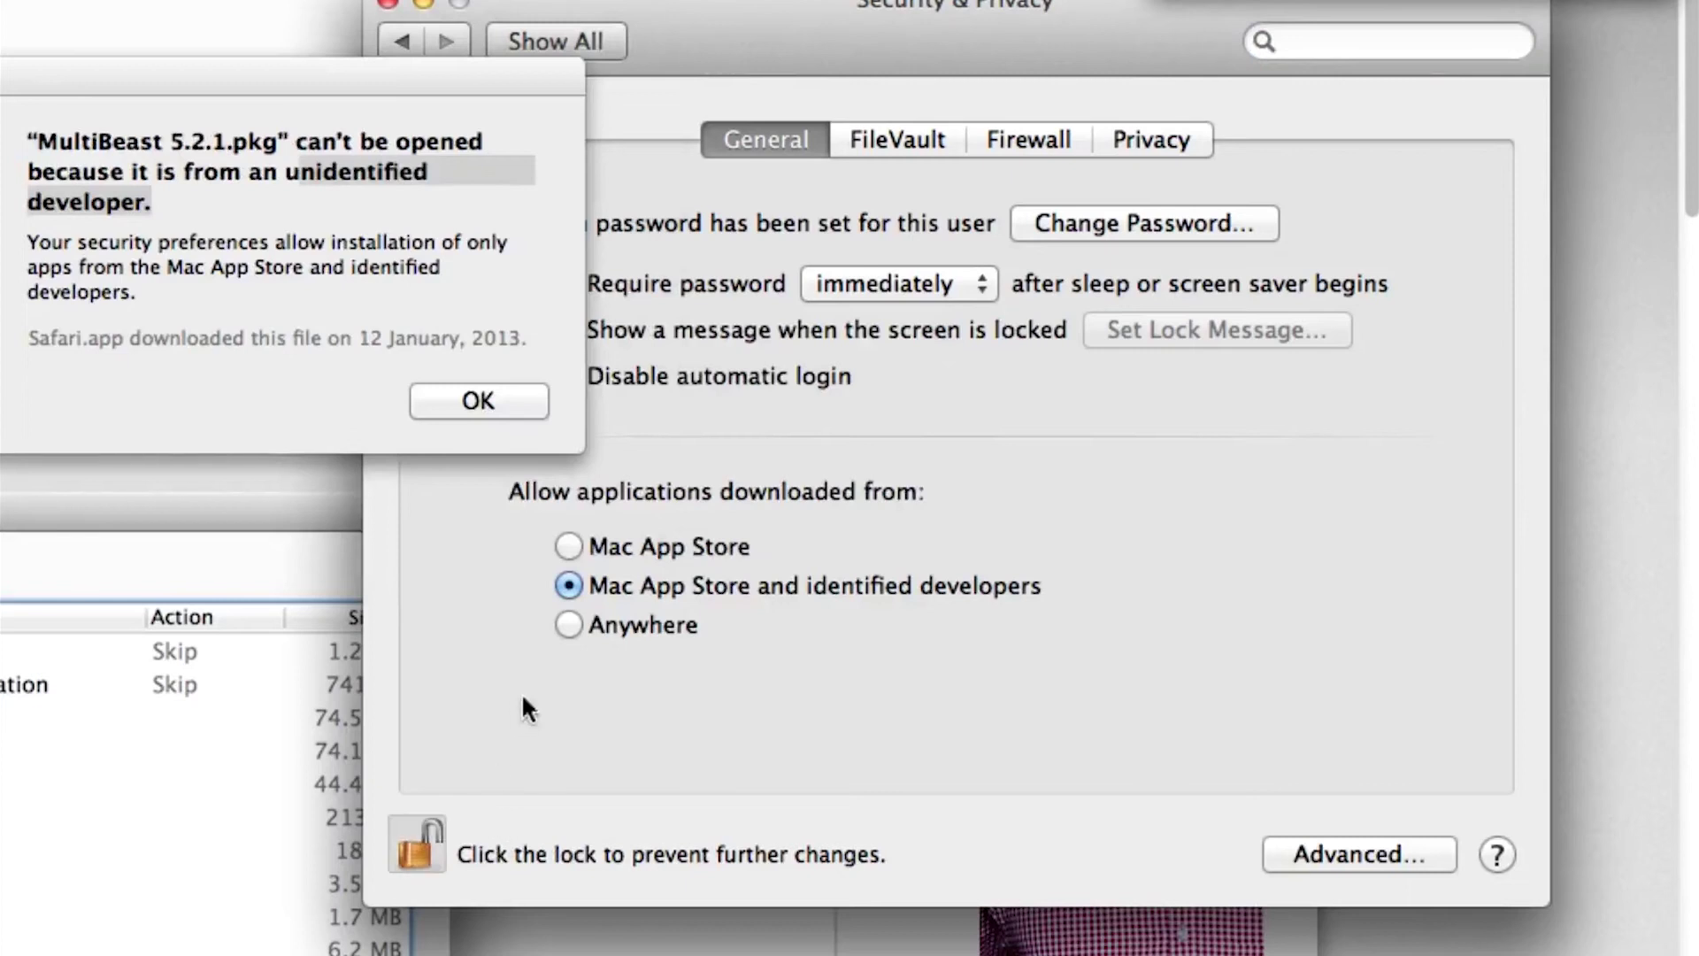
click(569, 625)
click(876, 292)
click(394, 5)
click(425, 409)
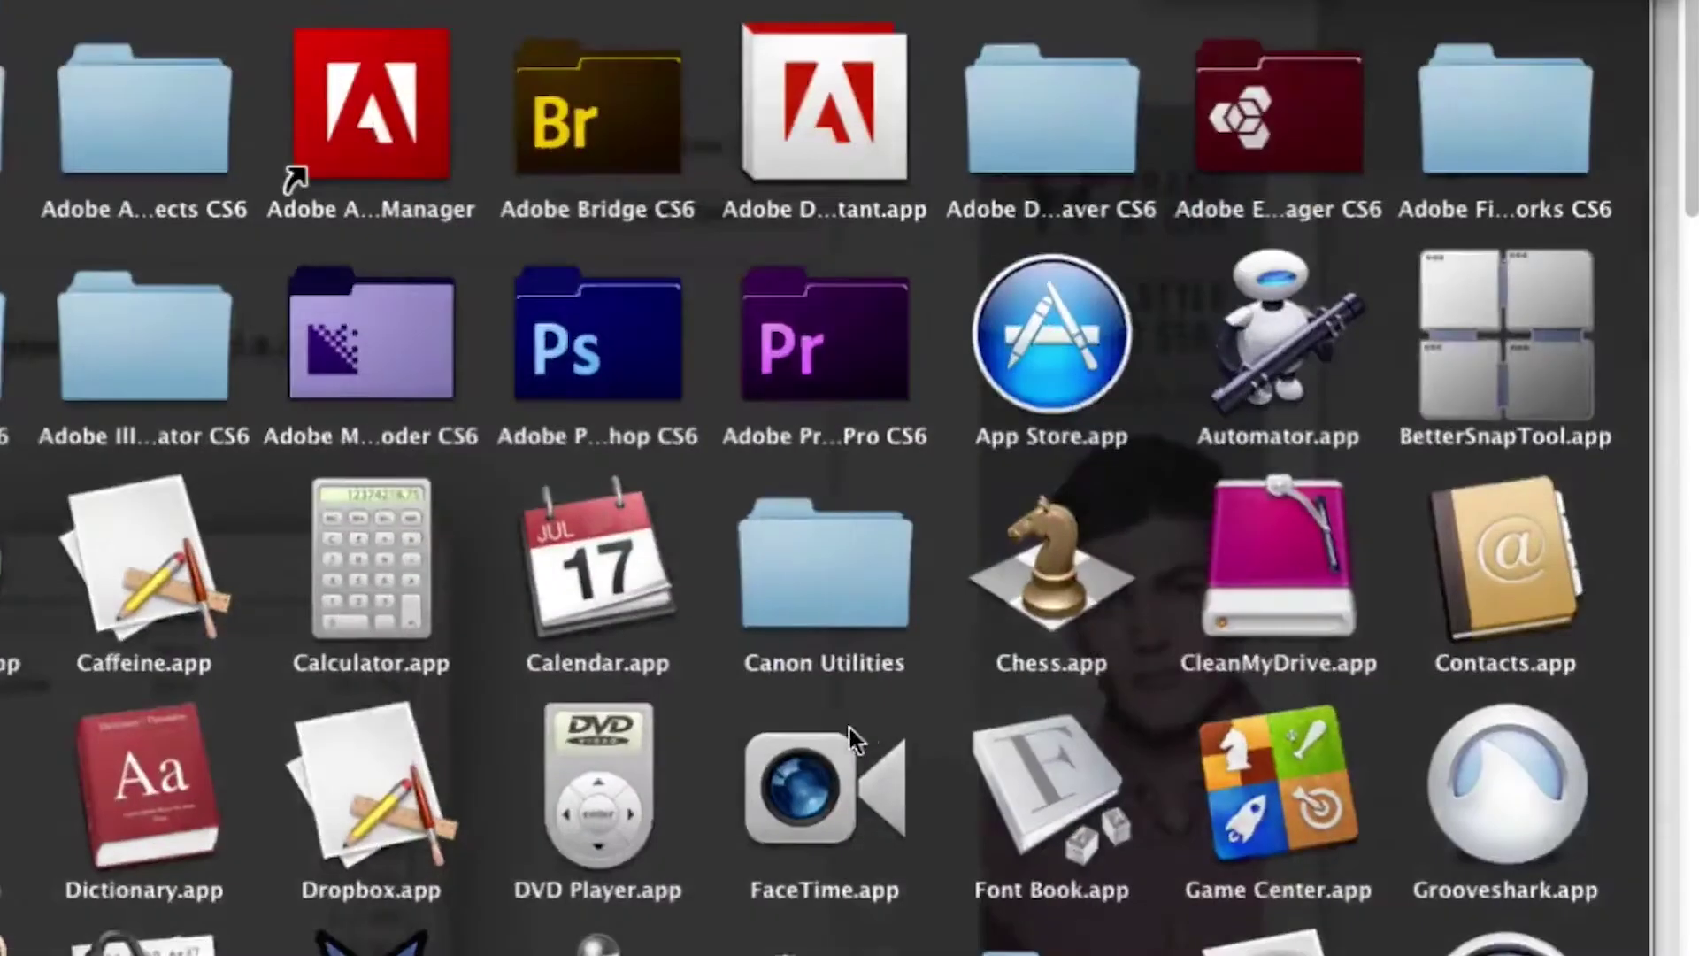
scroll(849, 729, down, 5)
- Launch MultiBeast, continue past Introduction, Read Me and licence, and expand Drivers & Bootloaders
click(303, 907)
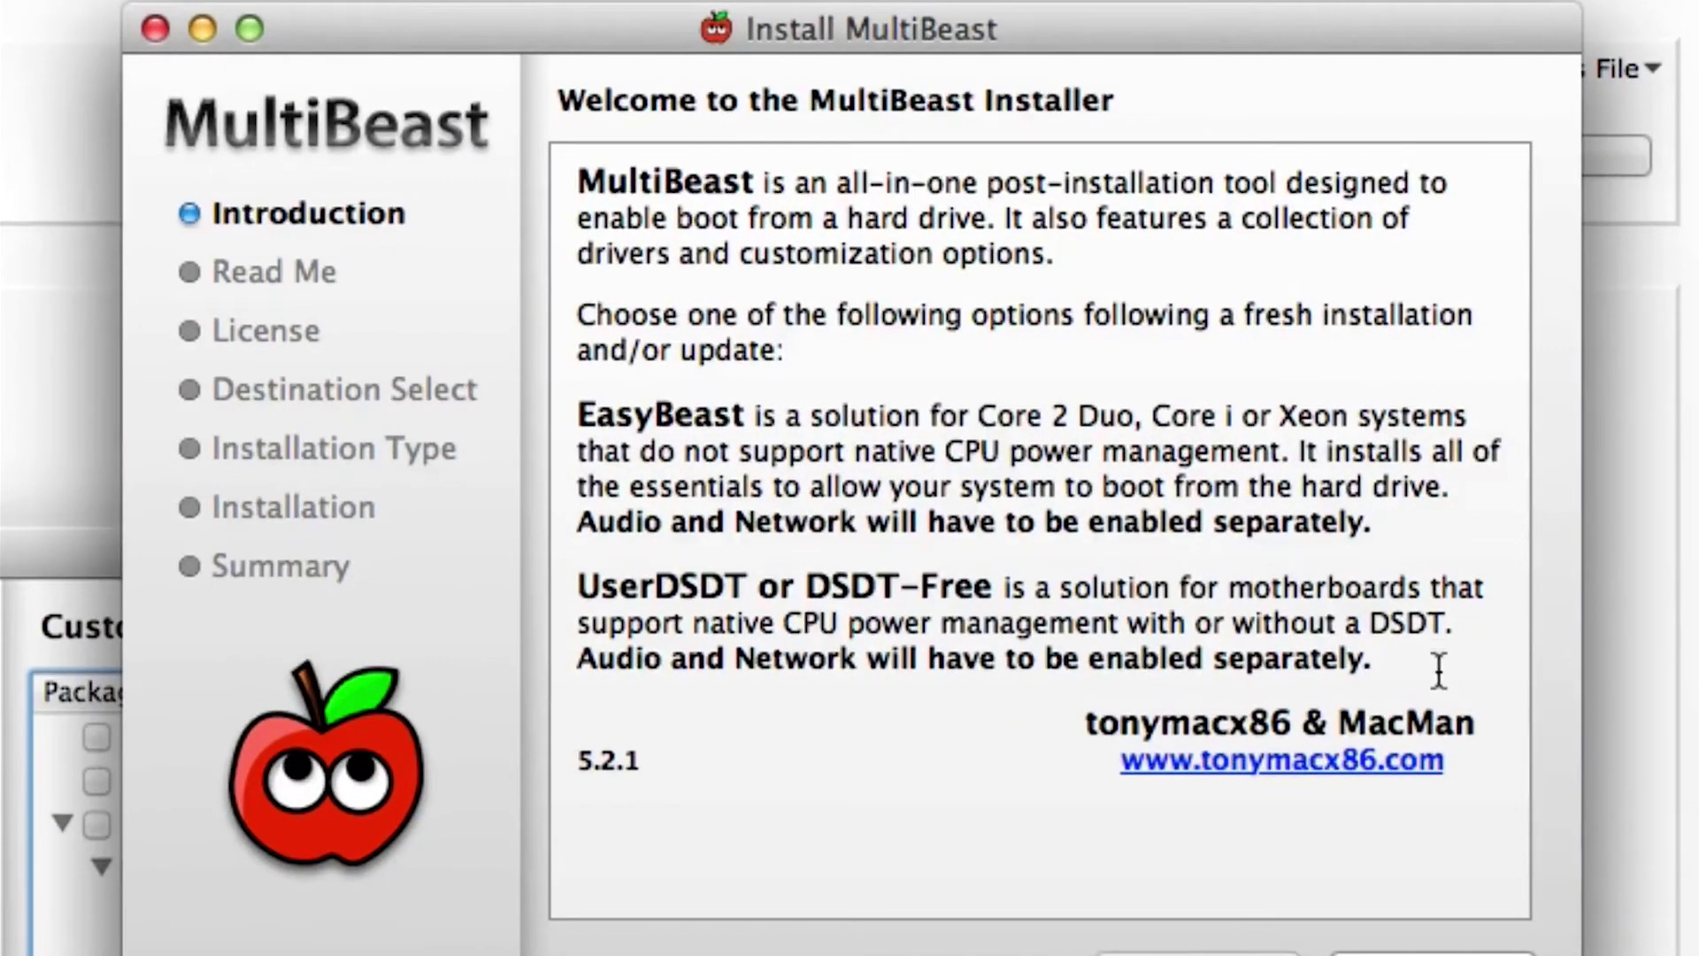
drag(1438, 672, 366, 9)
click(1395, 952)
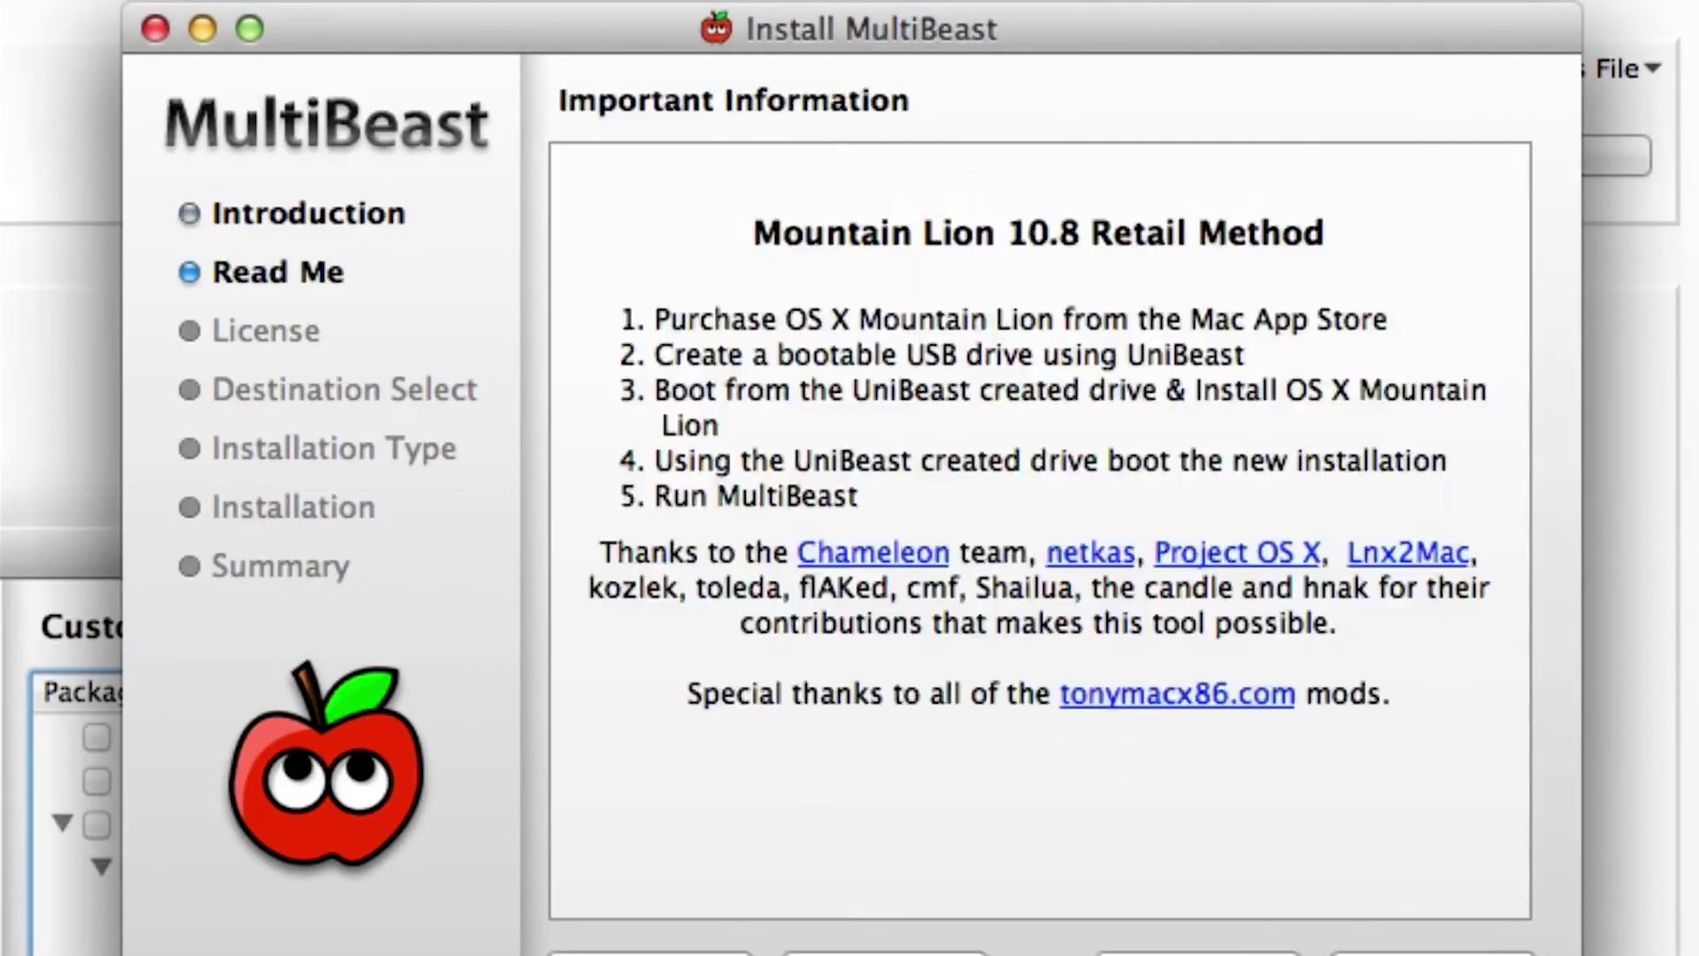
click(1395, 952)
click(1394, 953)
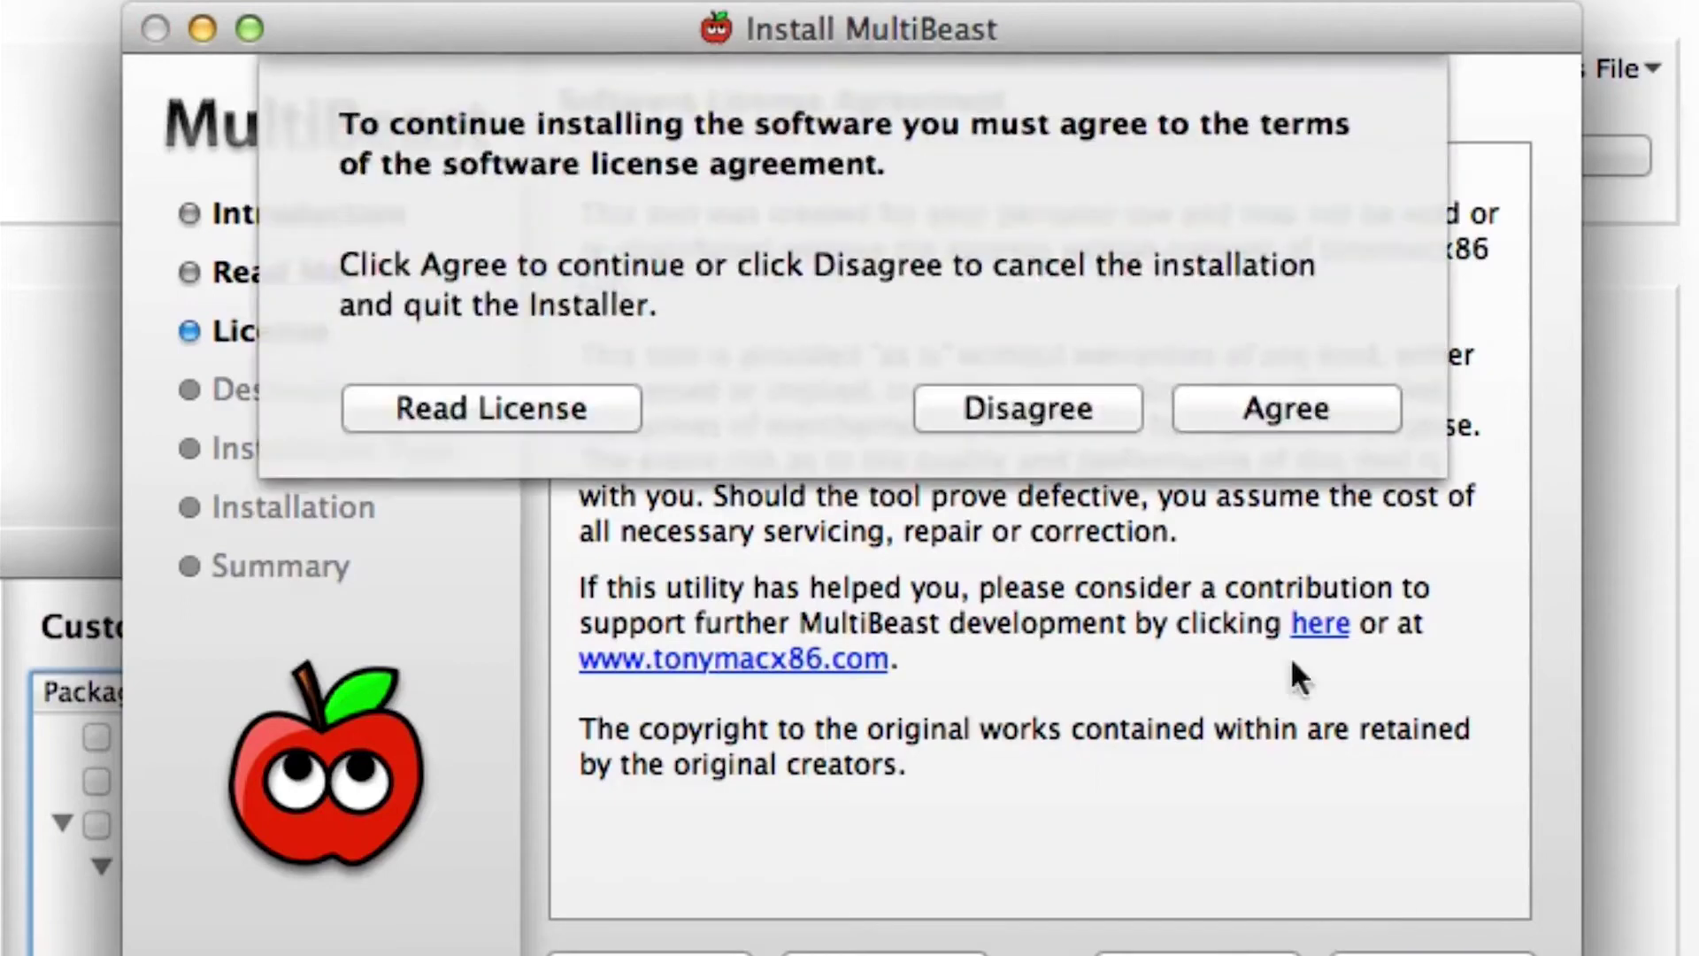
click(1223, 416)
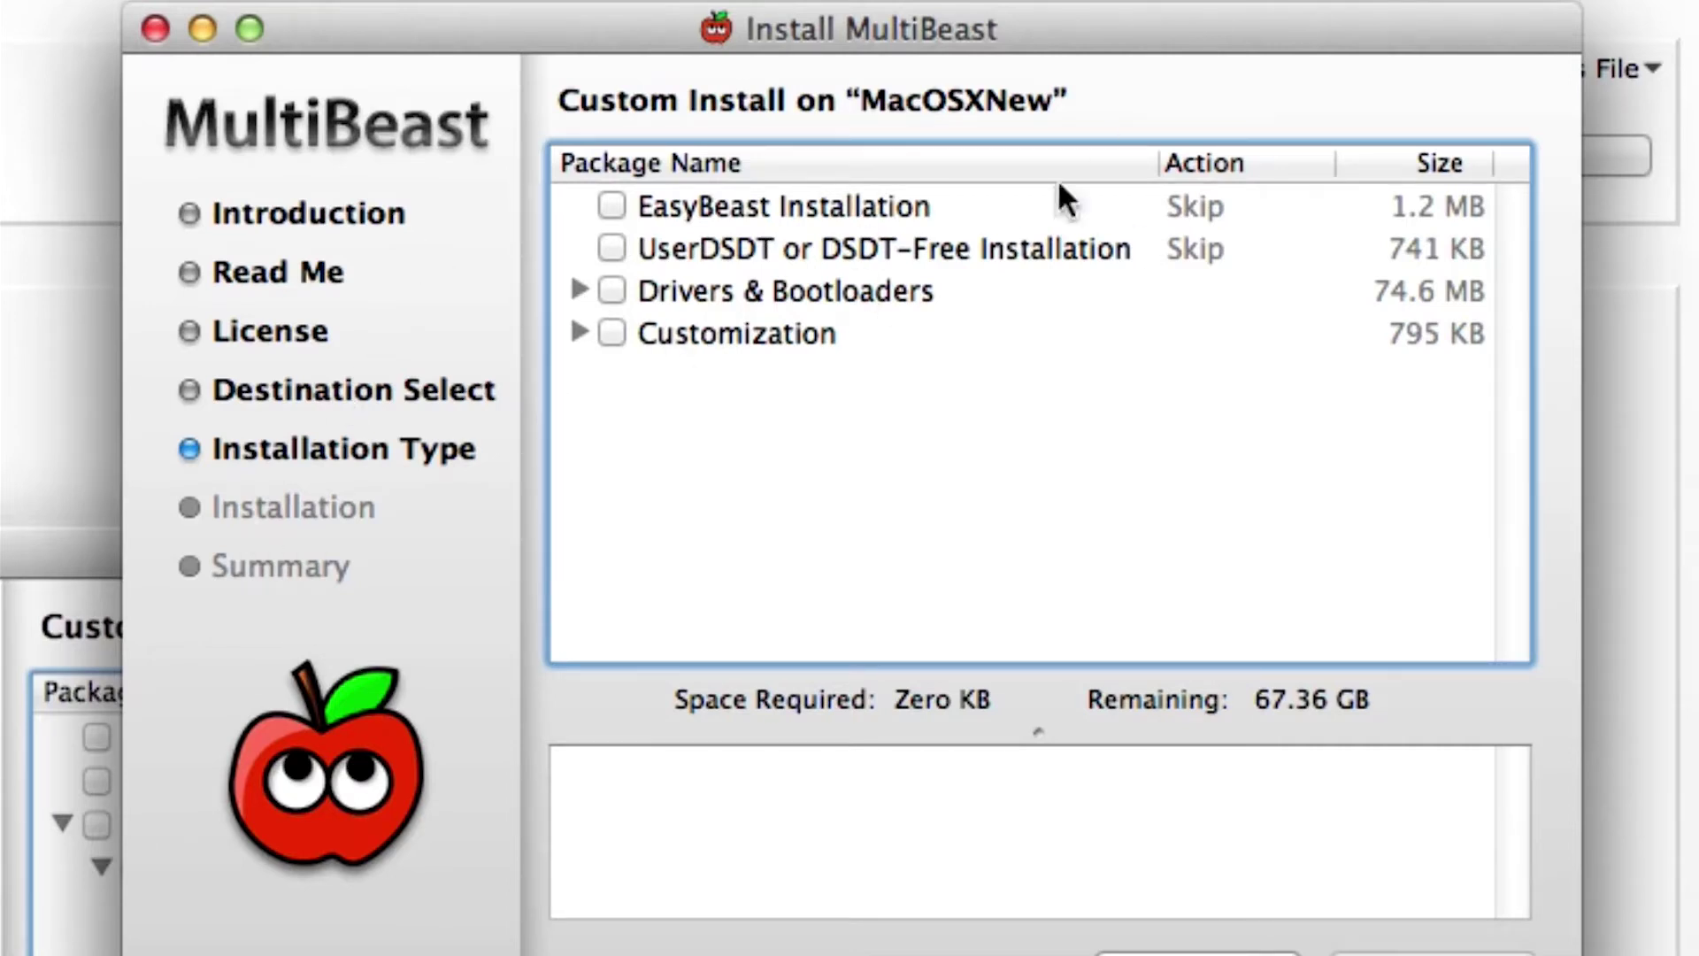
click(579, 290)
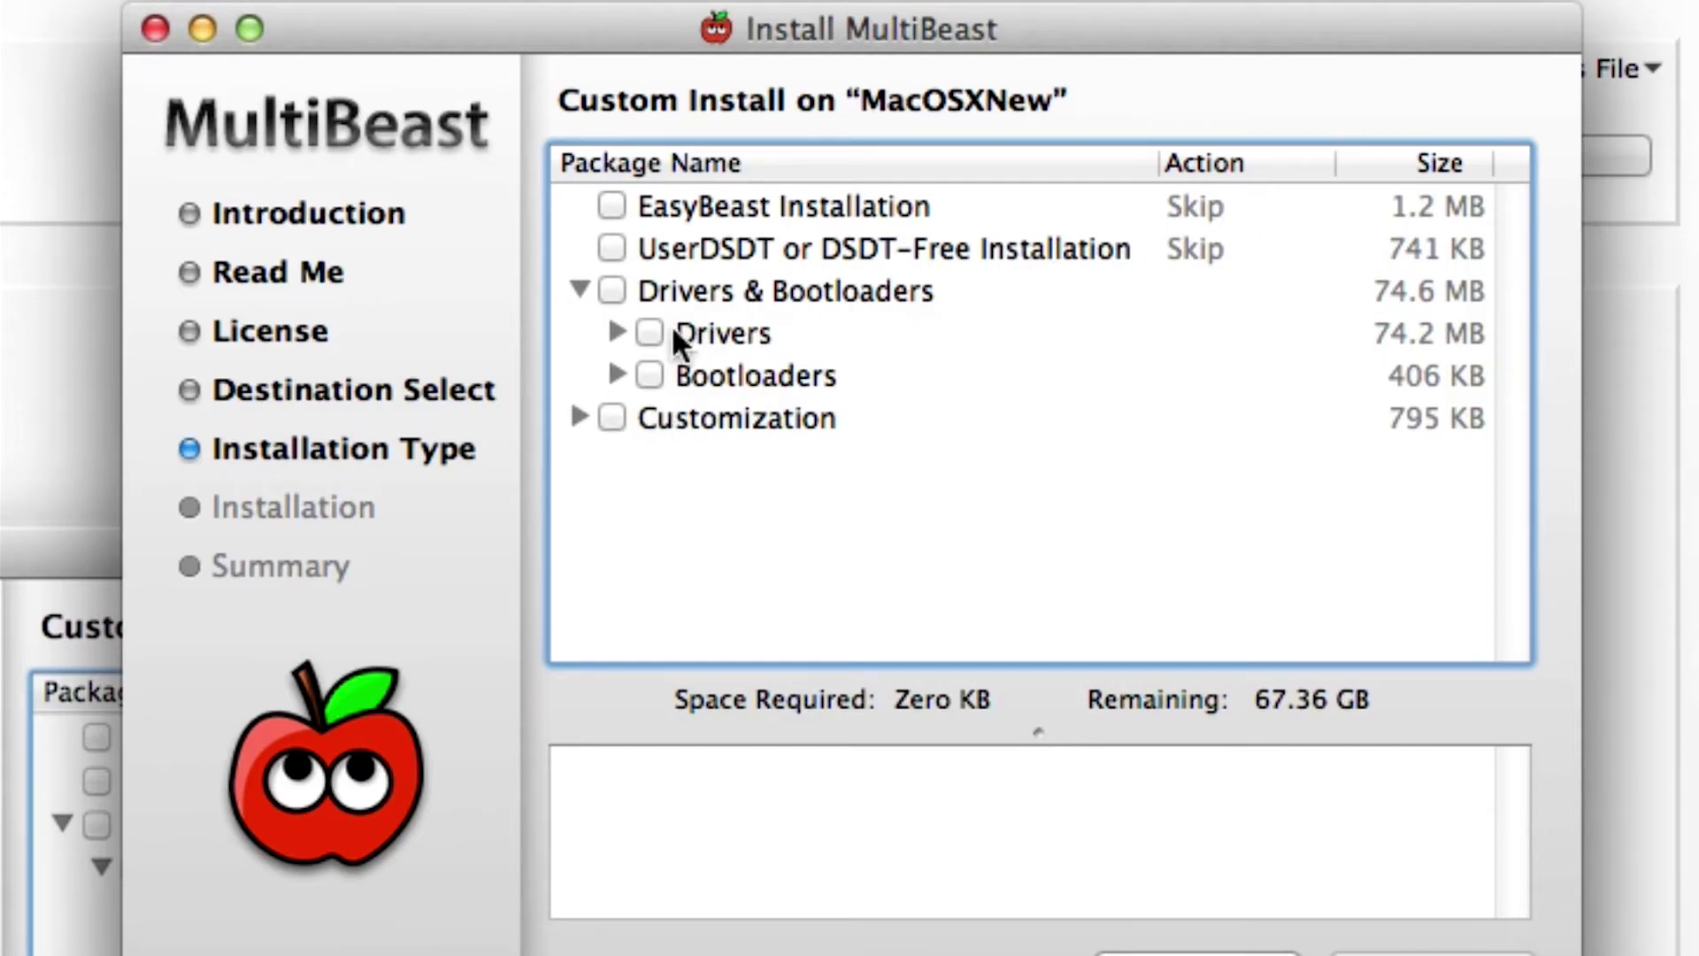
click(748, 205)
click(750, 249)
click(758, 203)
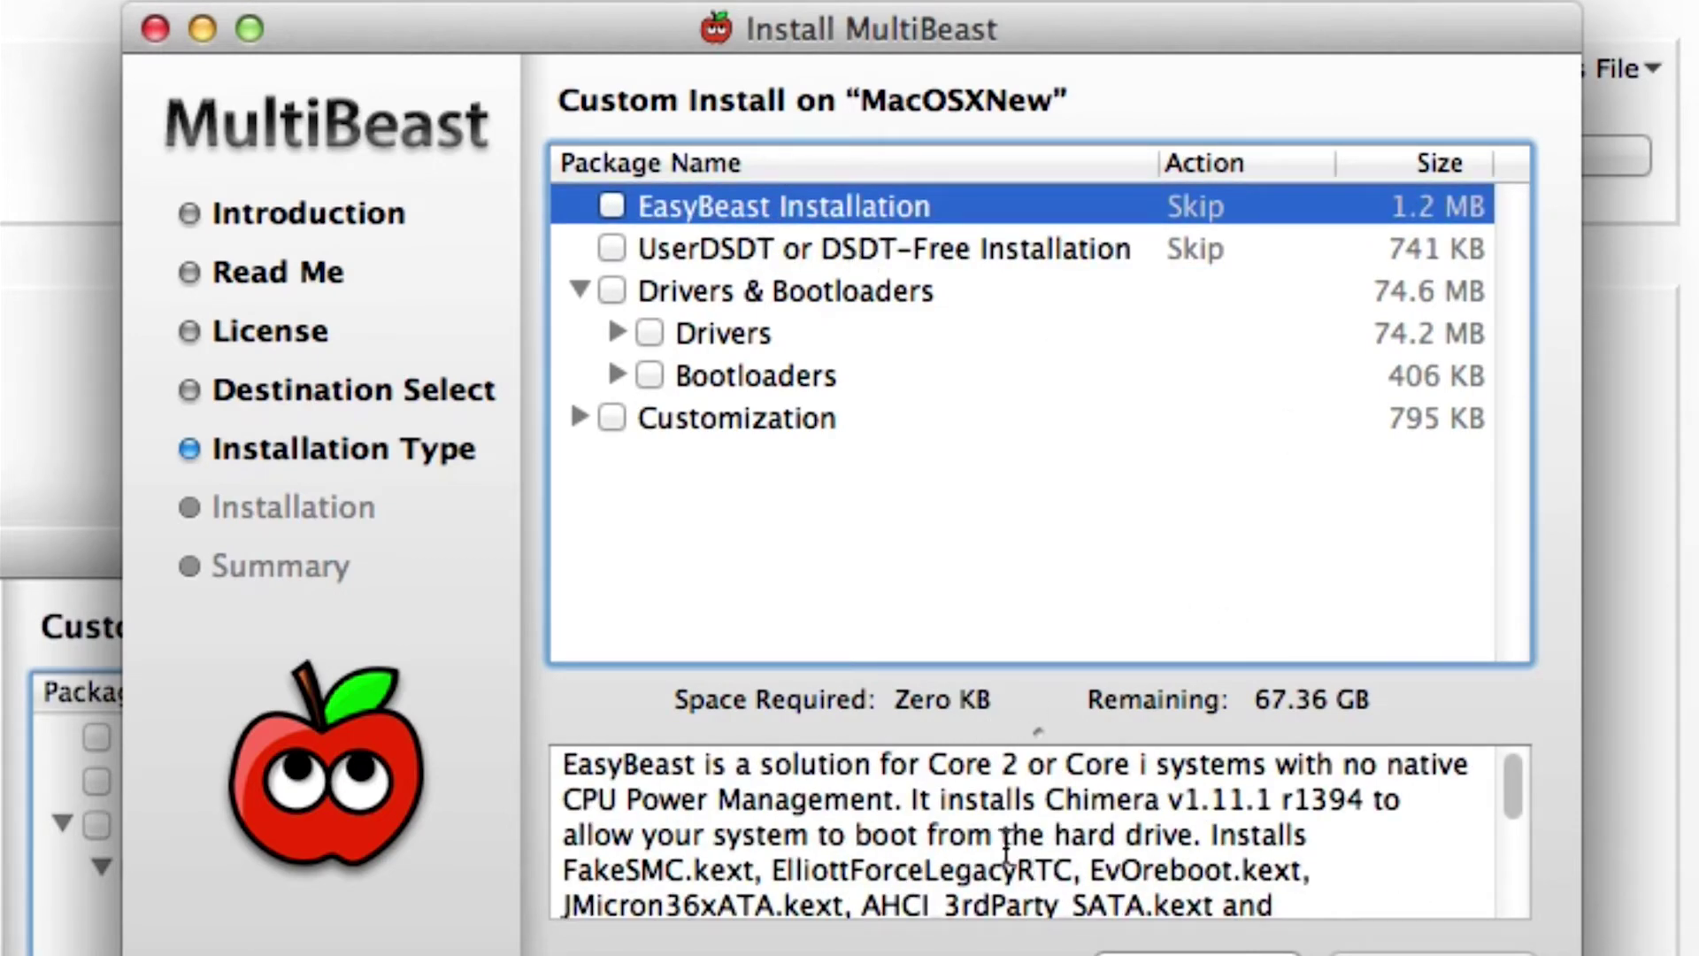
drag(968, 835, 1073, 869)
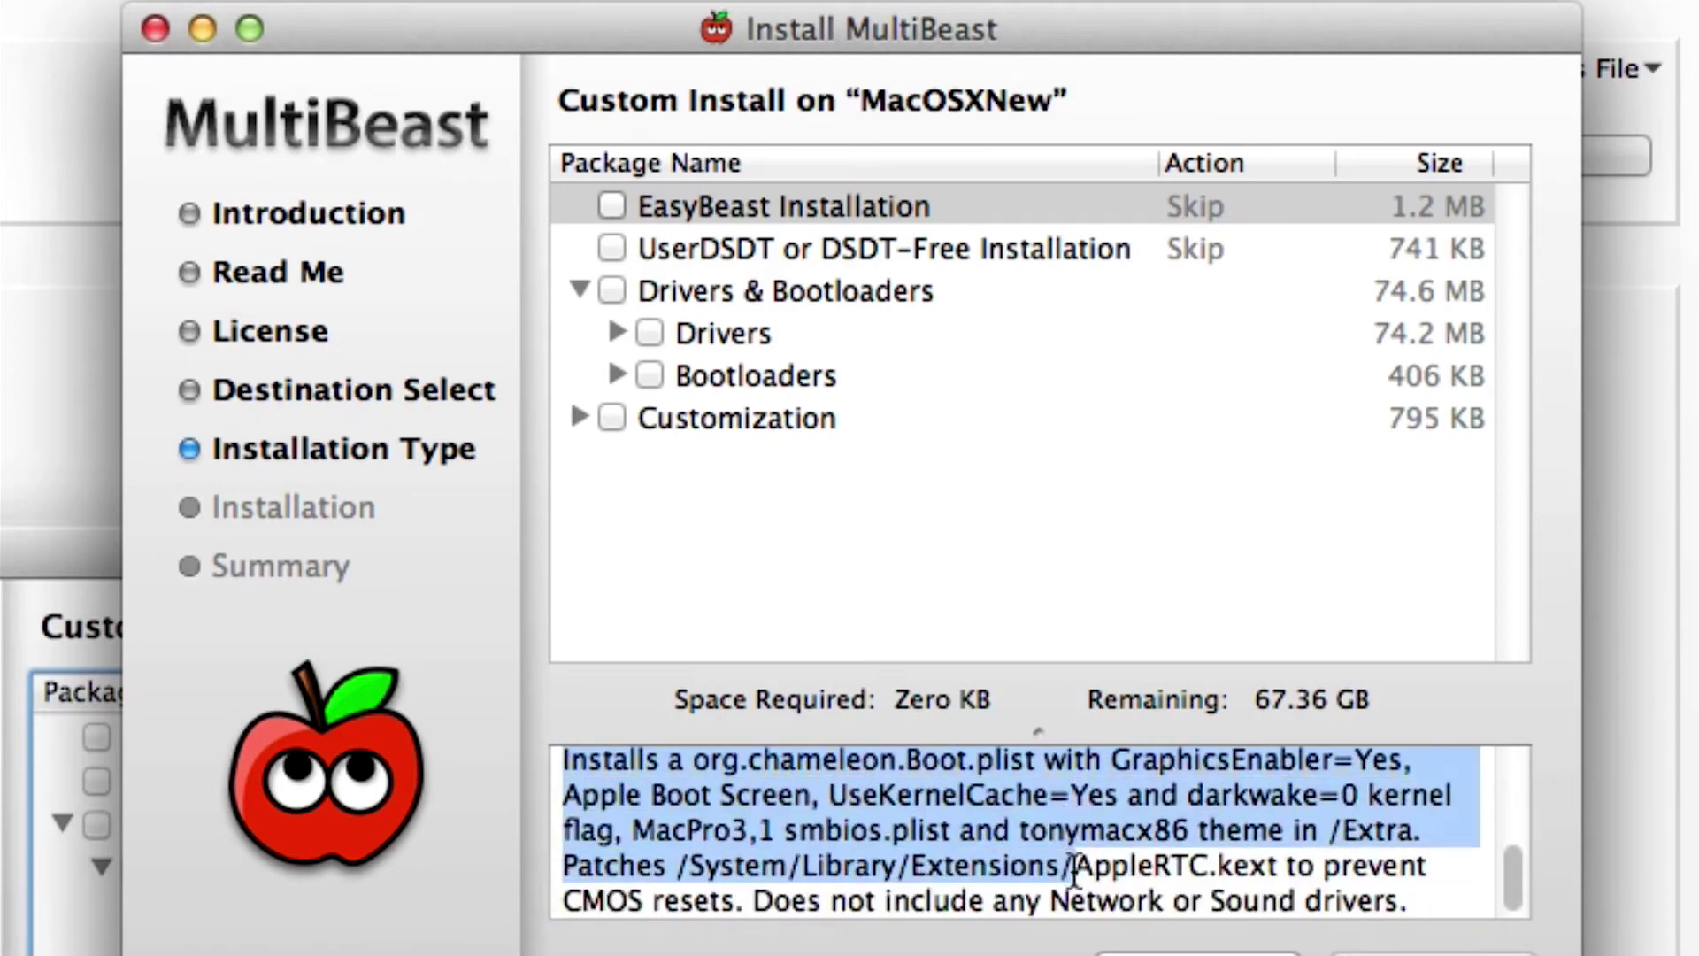
click(1374, 796)
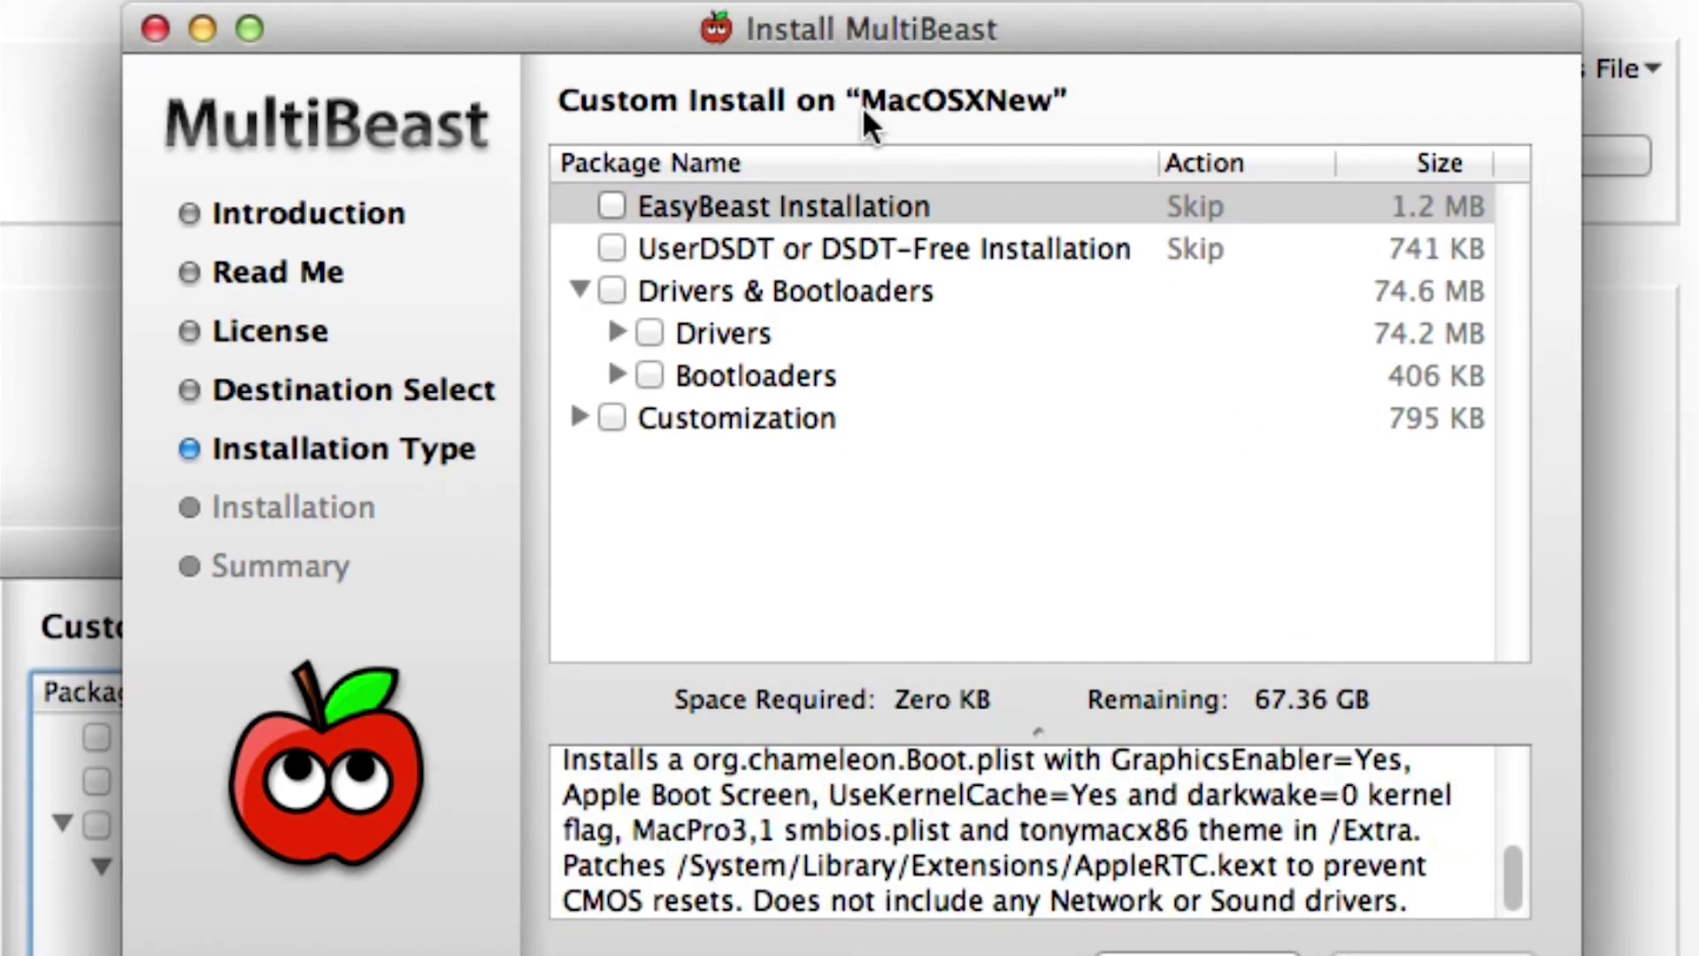
click(757, 247)
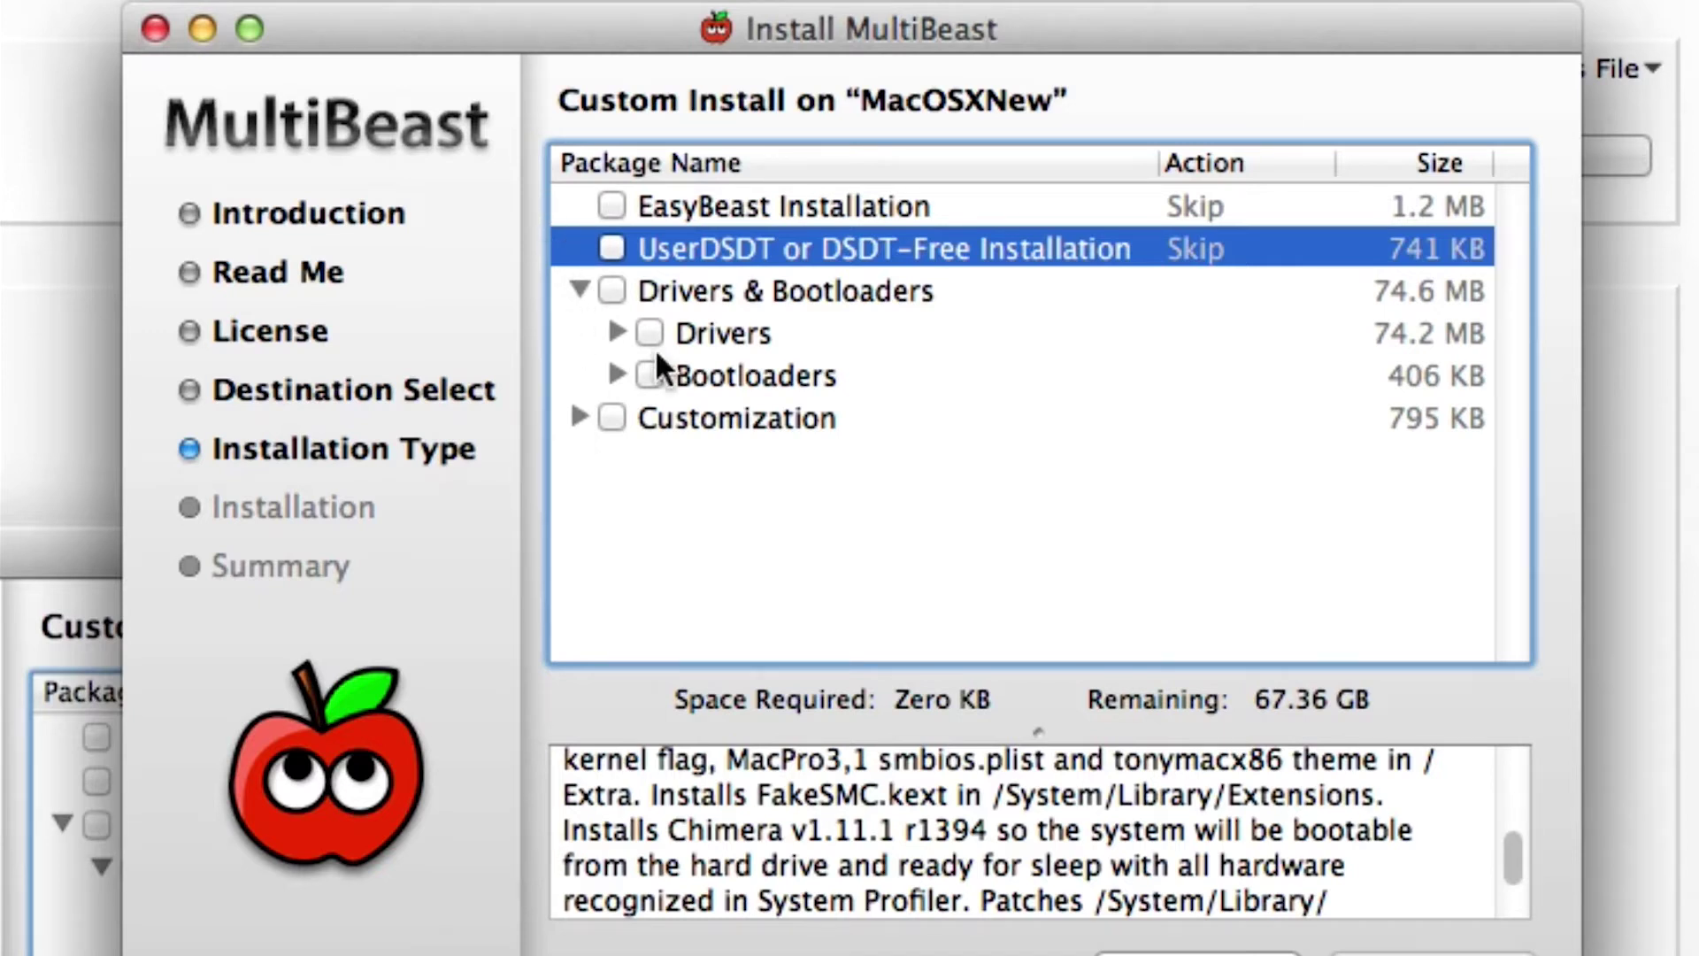
click(752, 209)
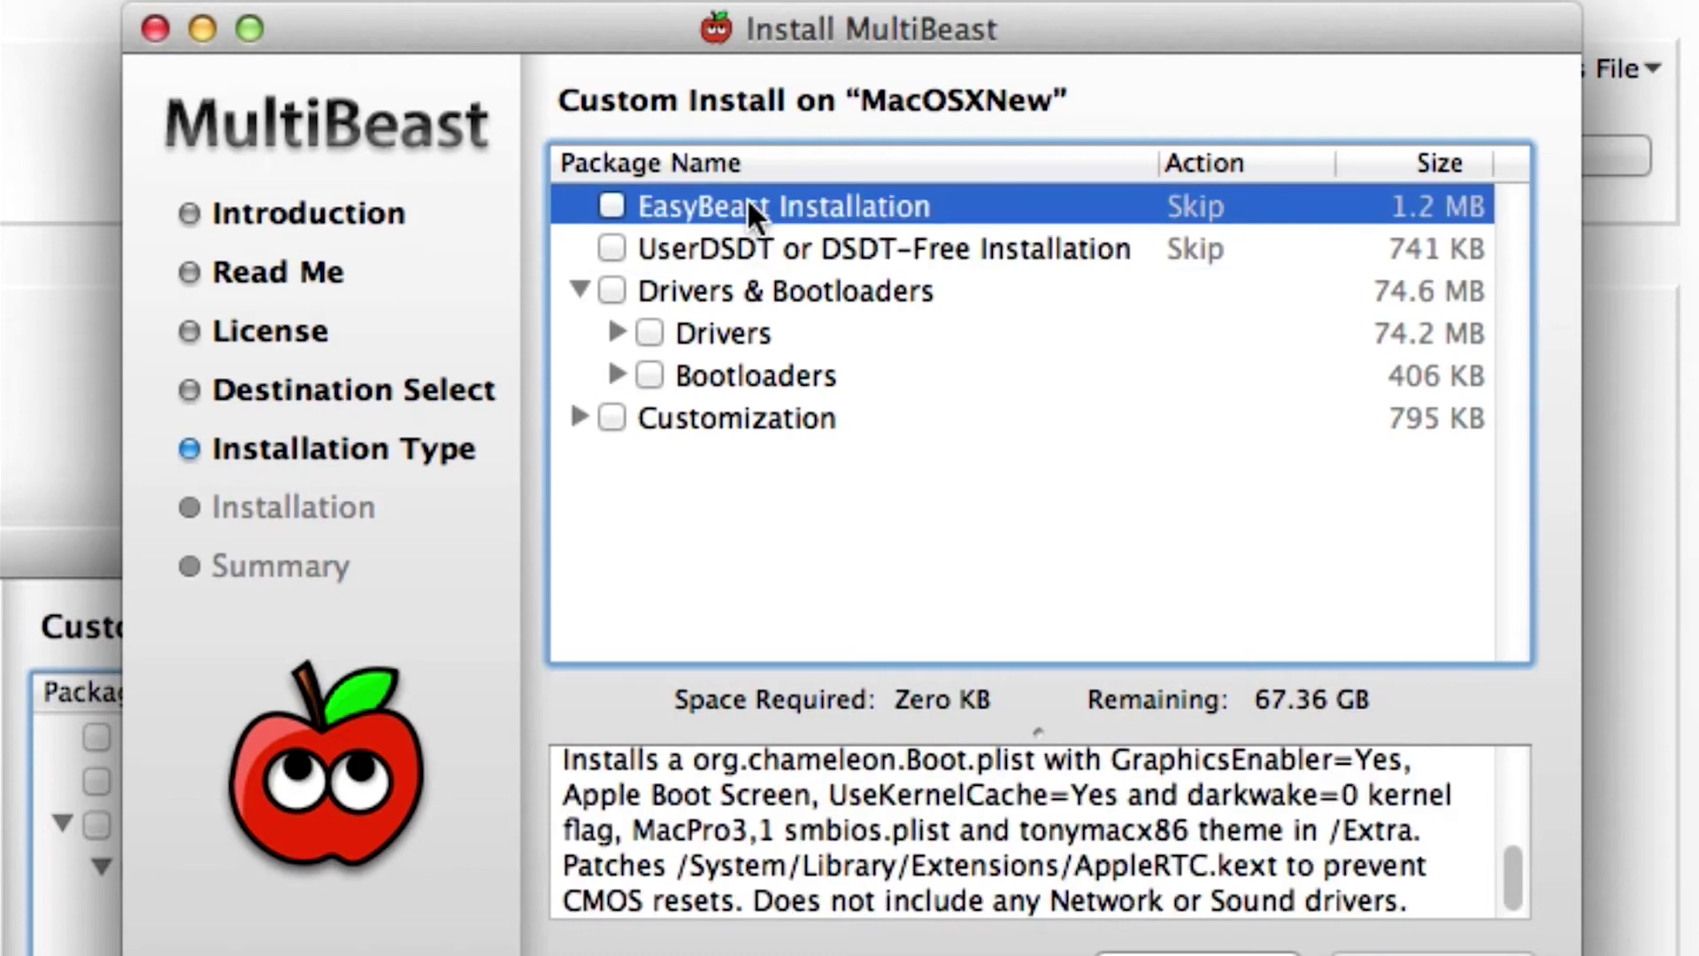
drag(750, 794, 878, 810)
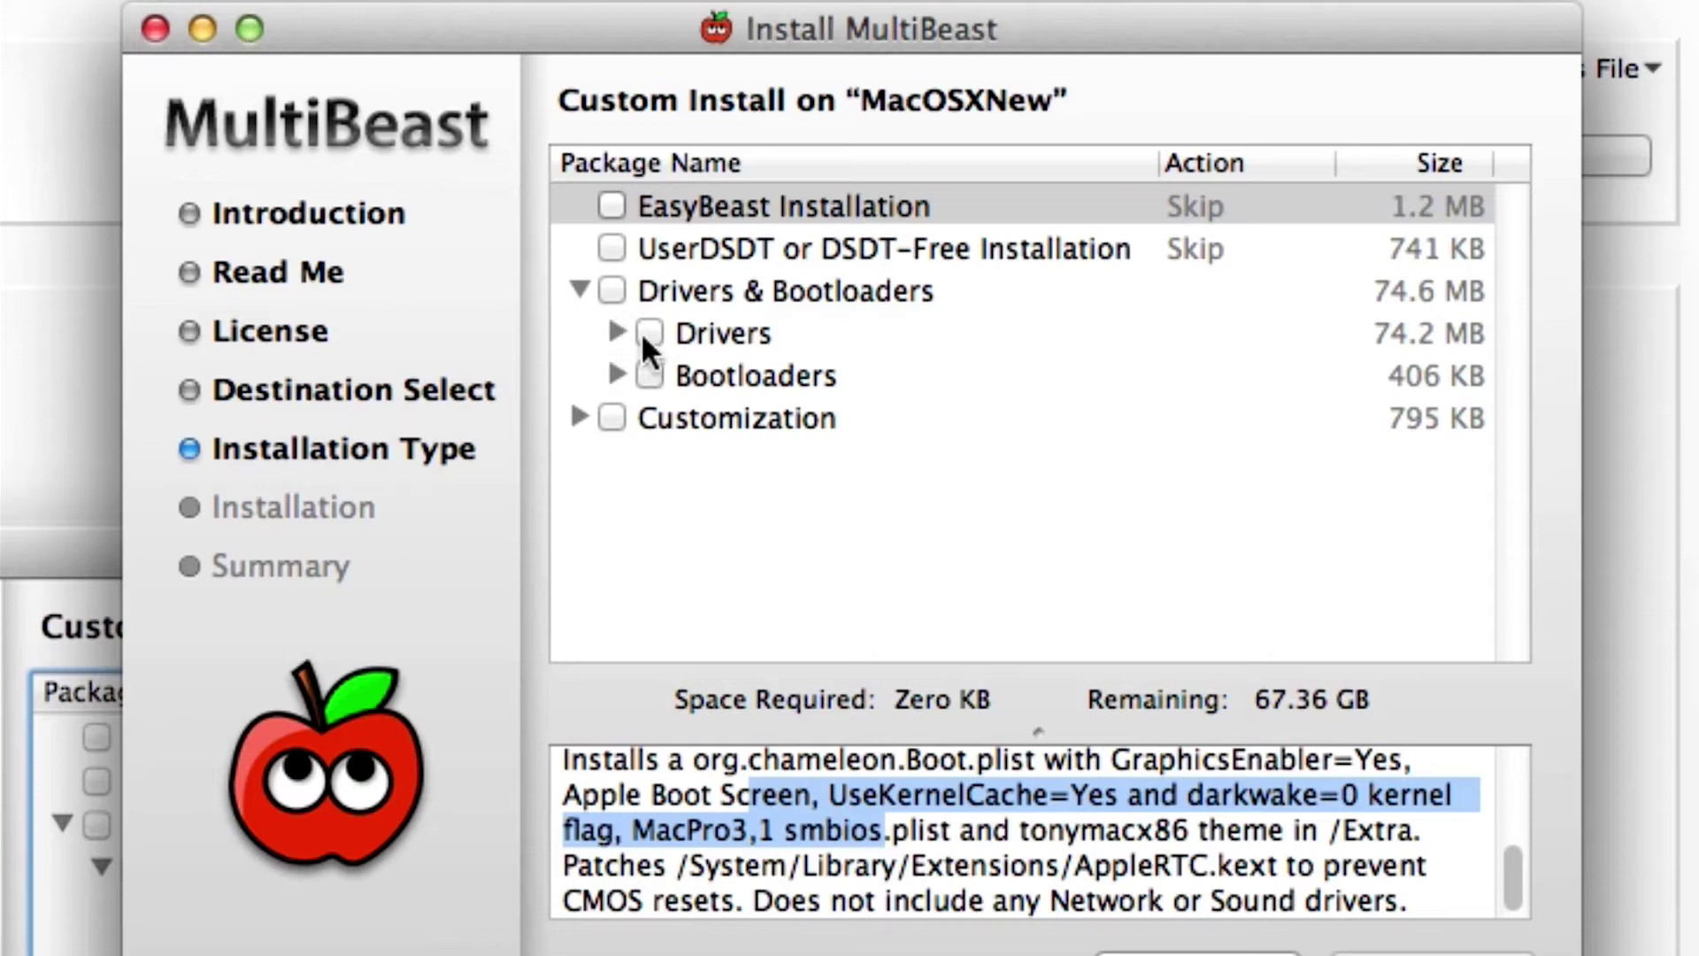
click(724, 327)
click(616, 332)
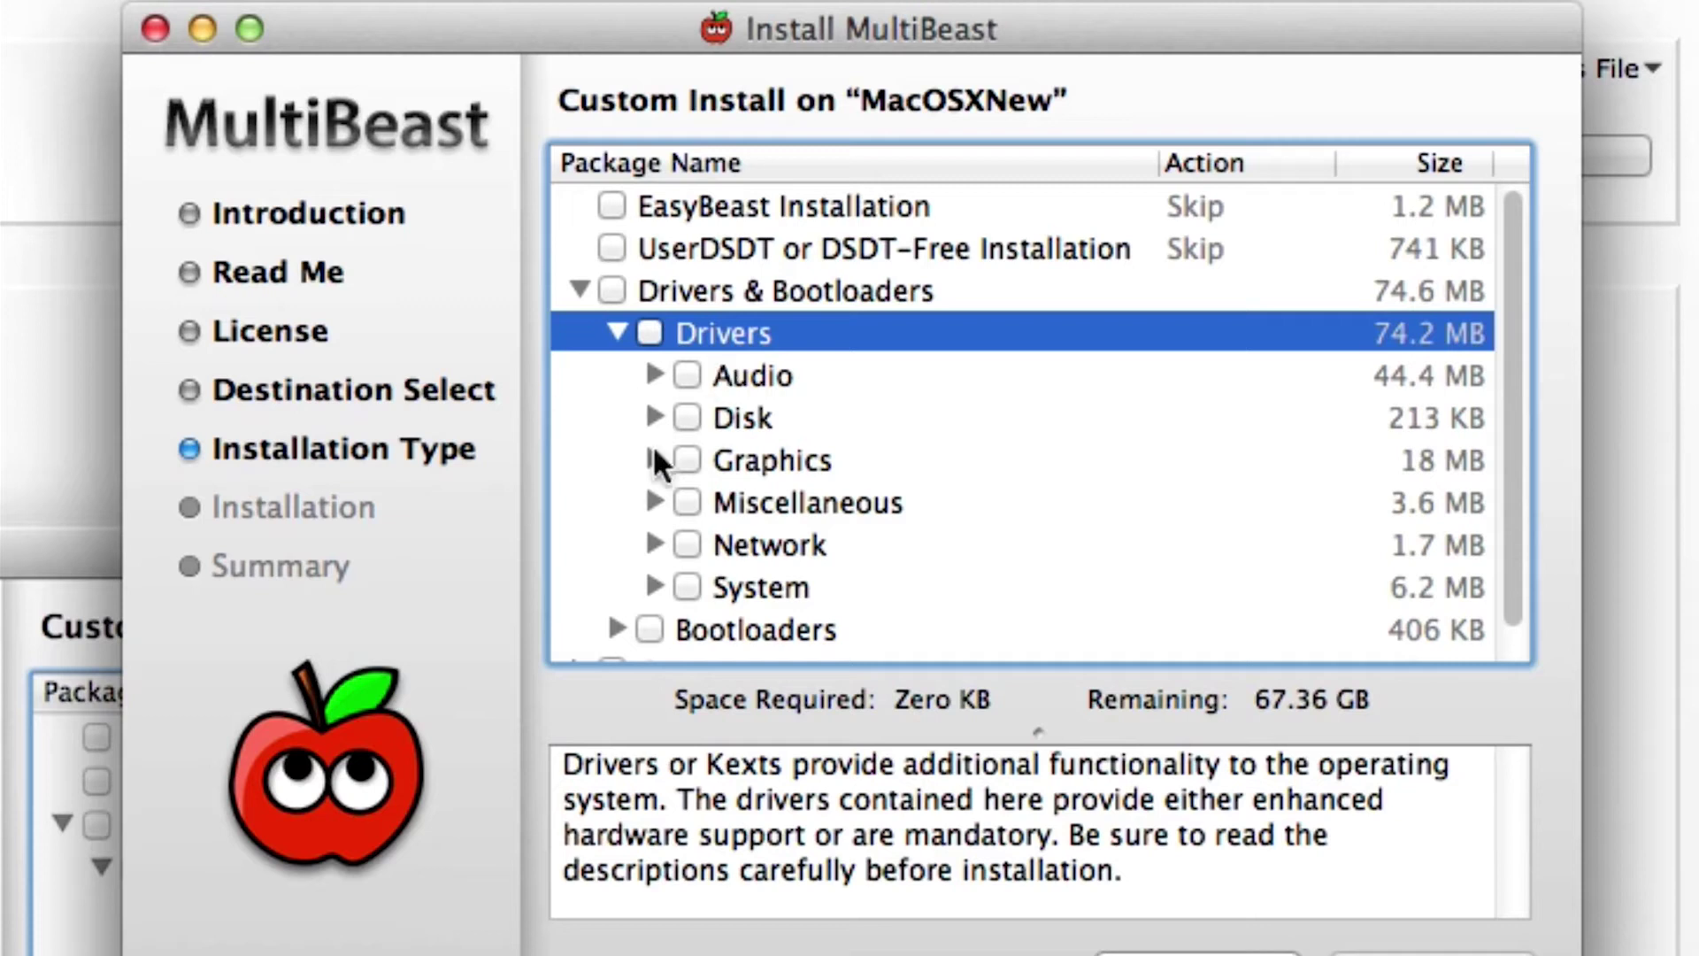
- Browse the Audio drivers, expanding Realtek ALC8xx and its Without DSDT options, then collapse Audio
click(654, 376)
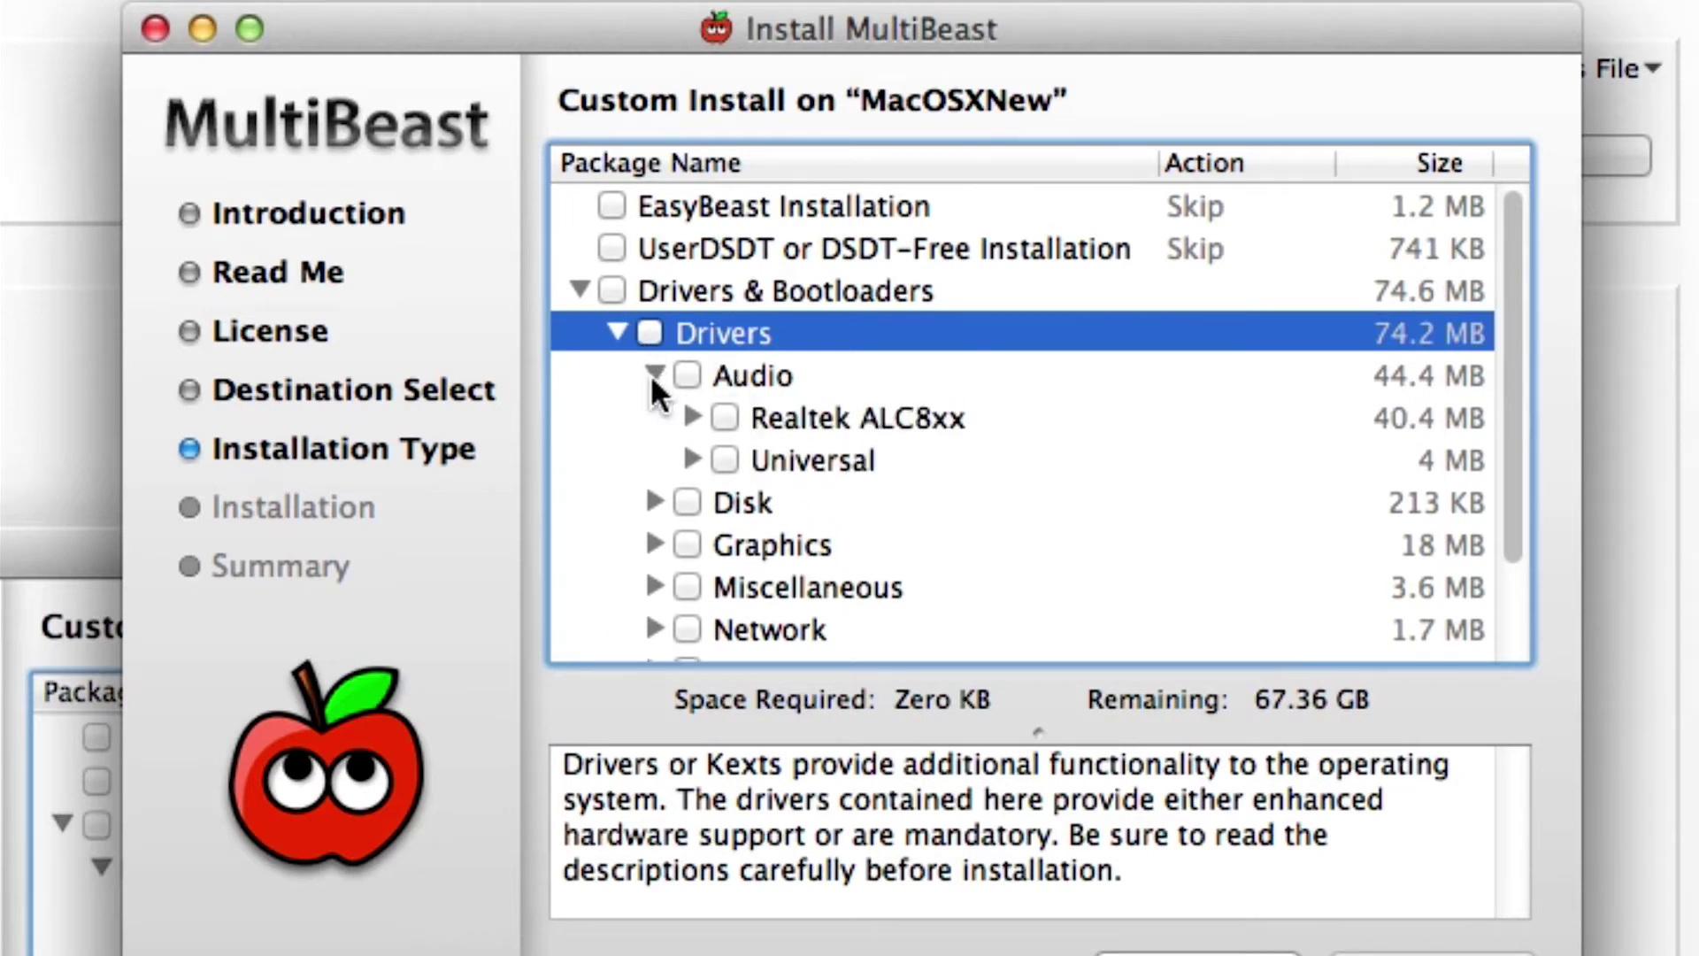
click(692, 417)
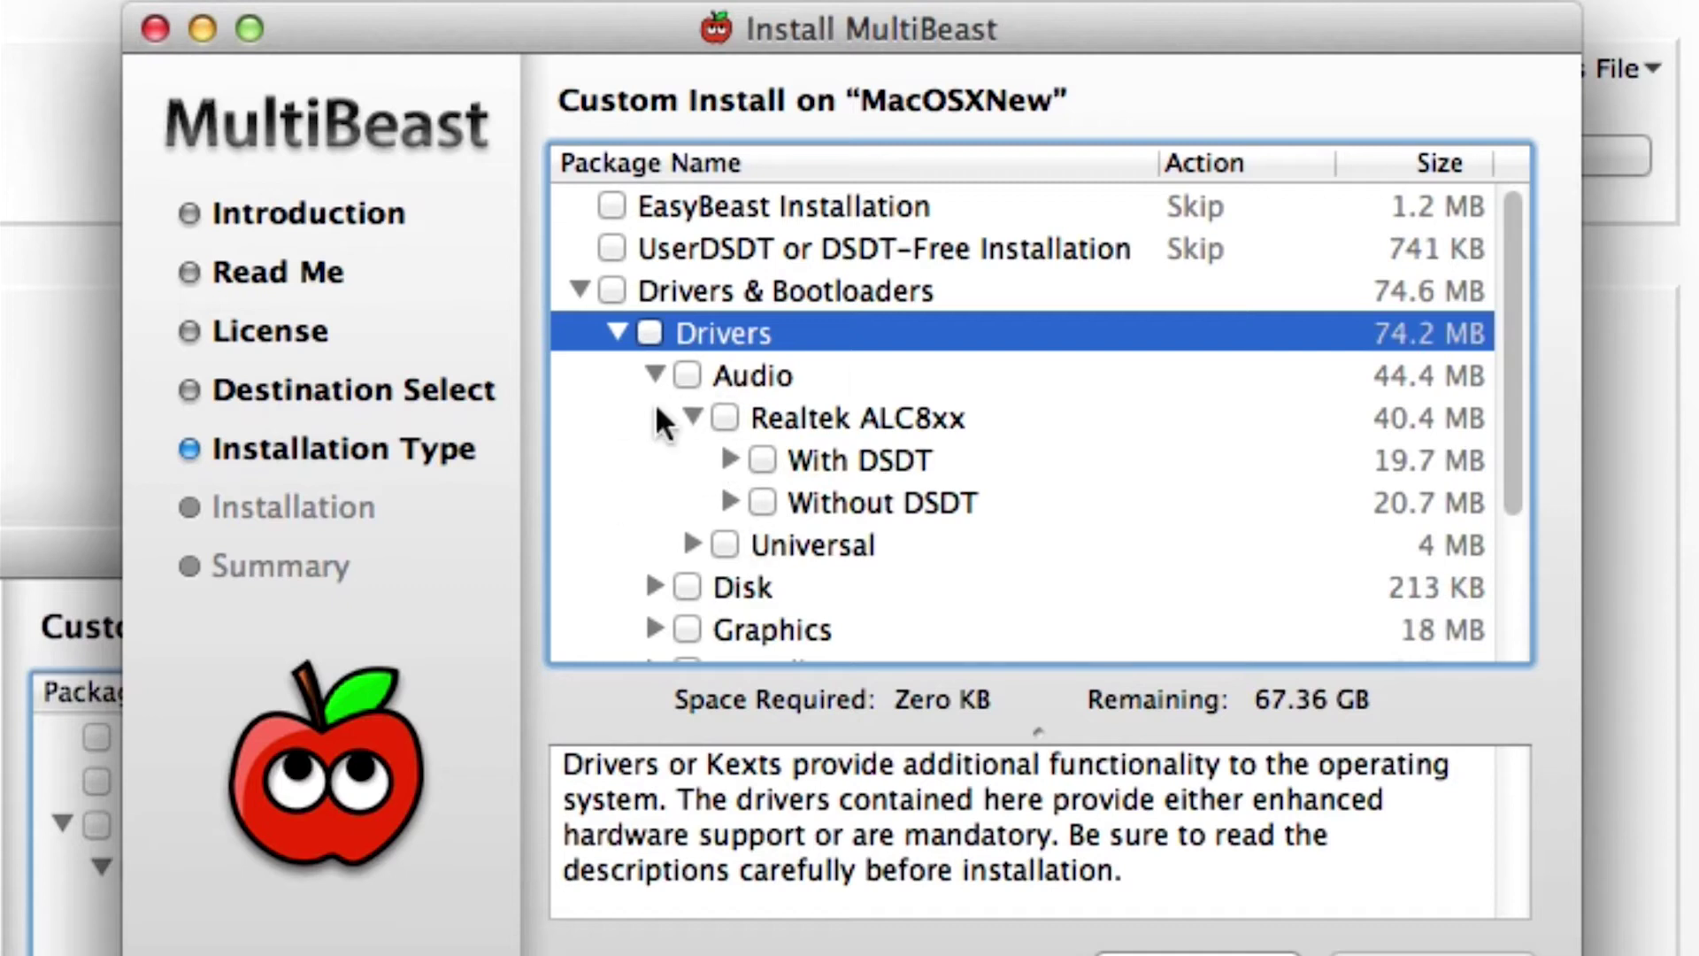
click(725, 502)
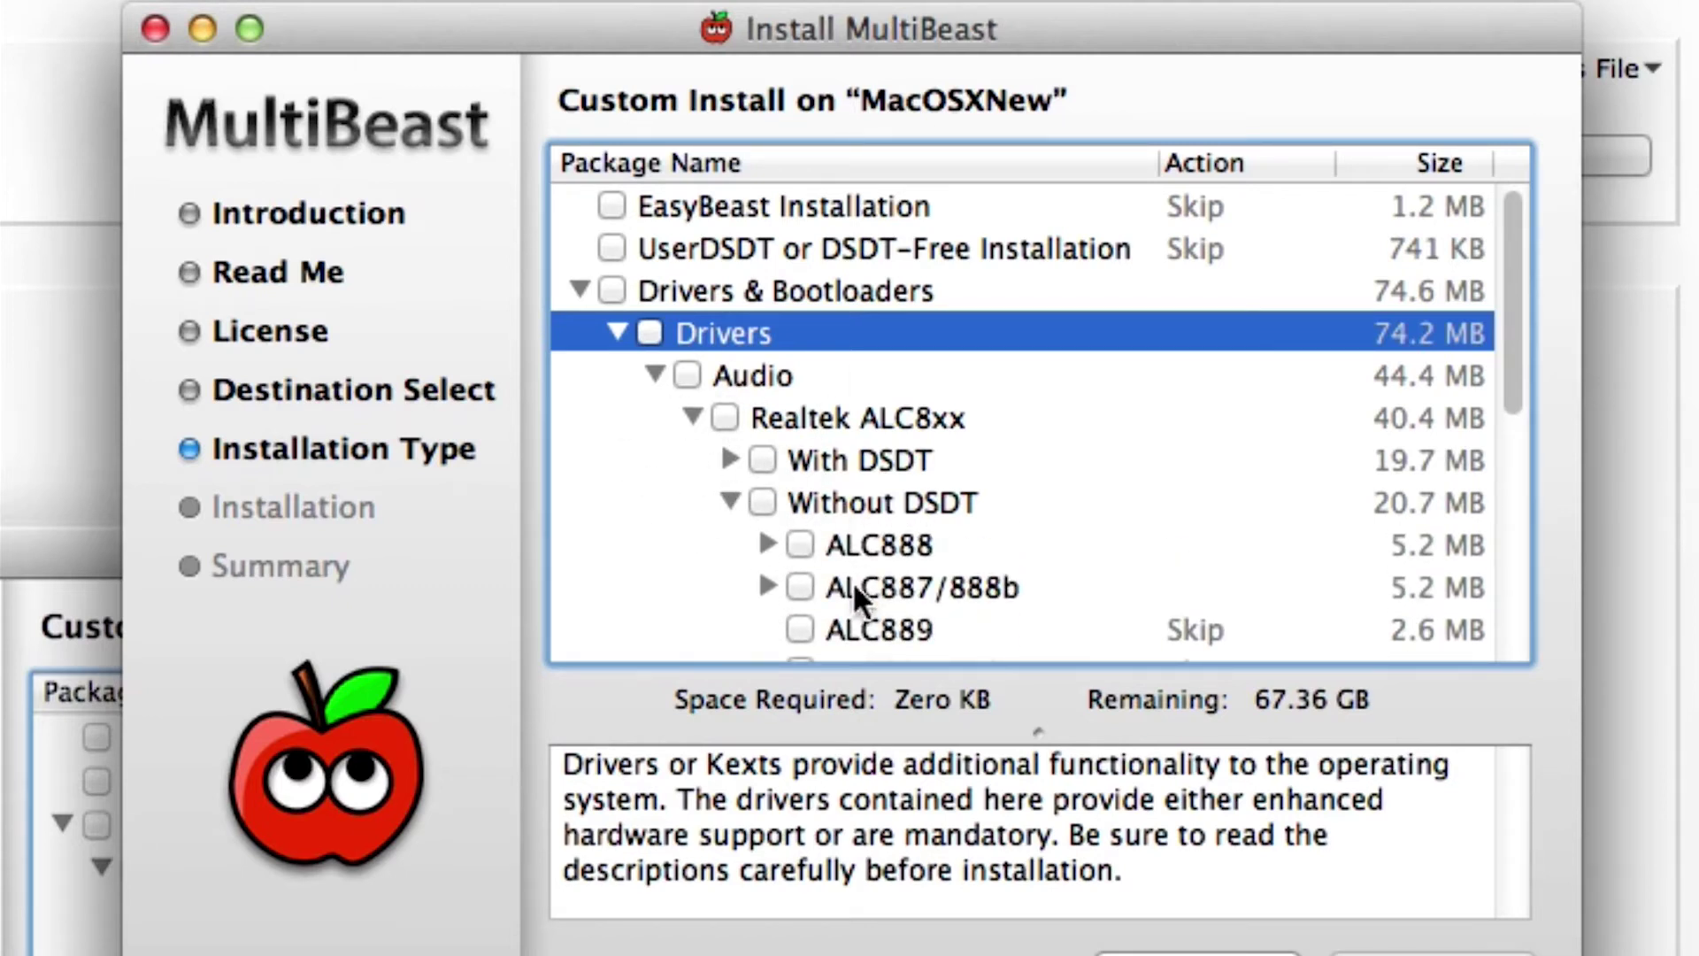
scroll(859, 584, down, 5)
scroll(686, 371, up, 3)
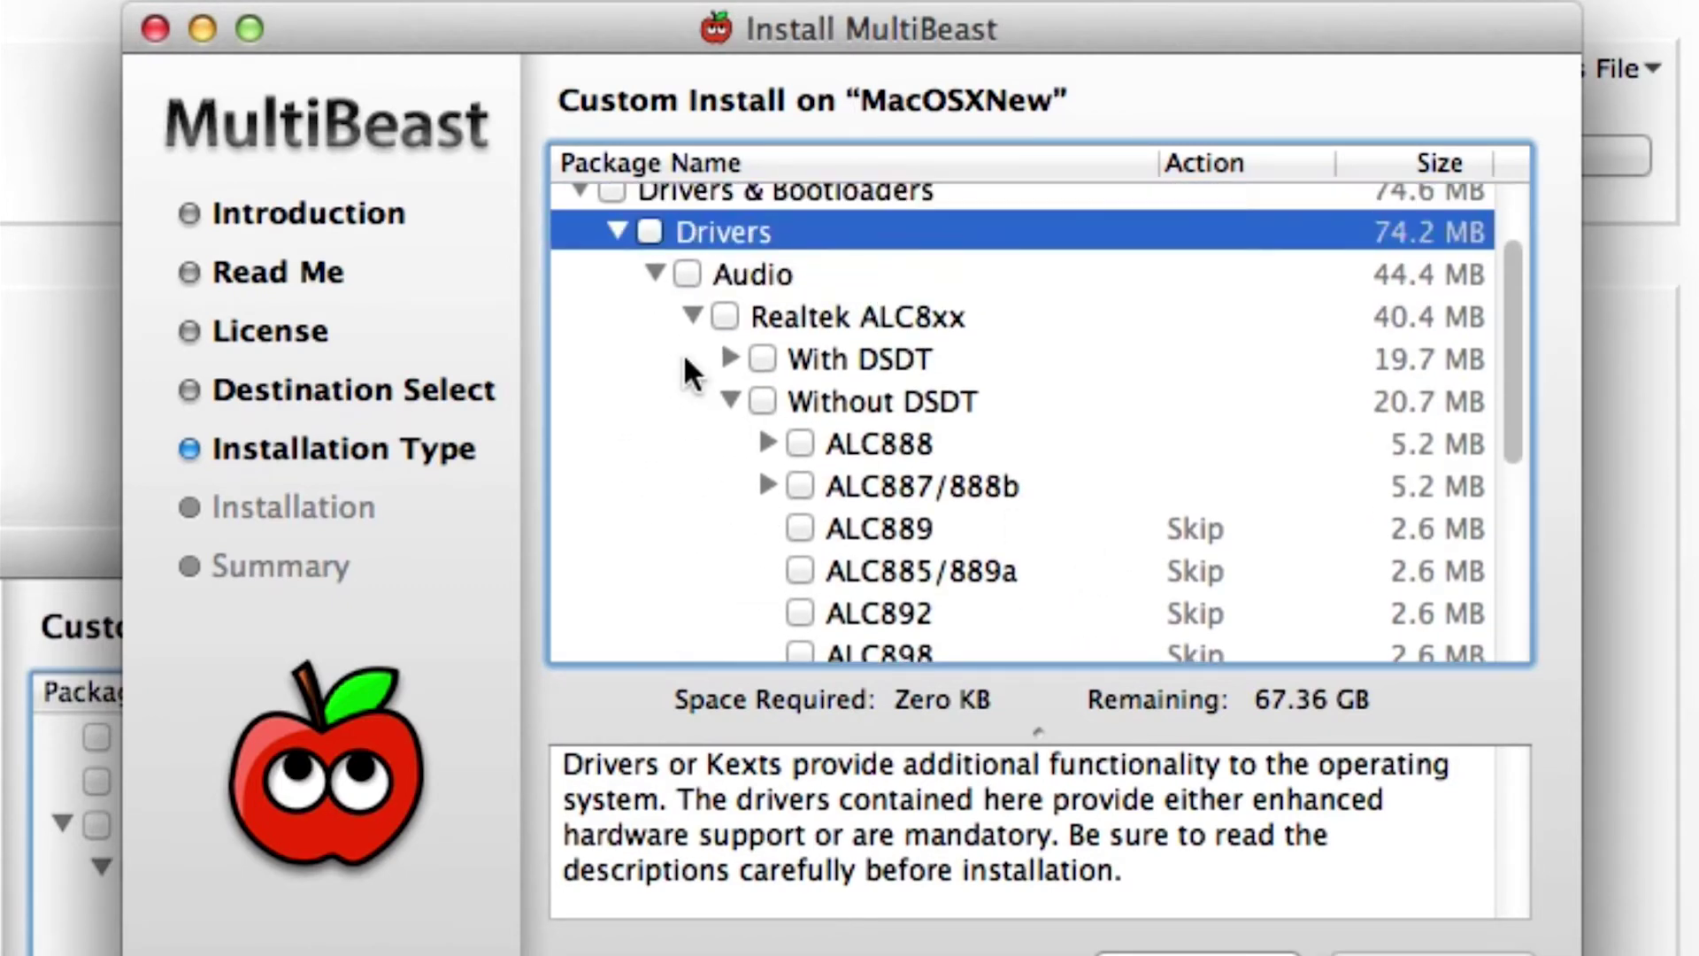
click(655, 273)
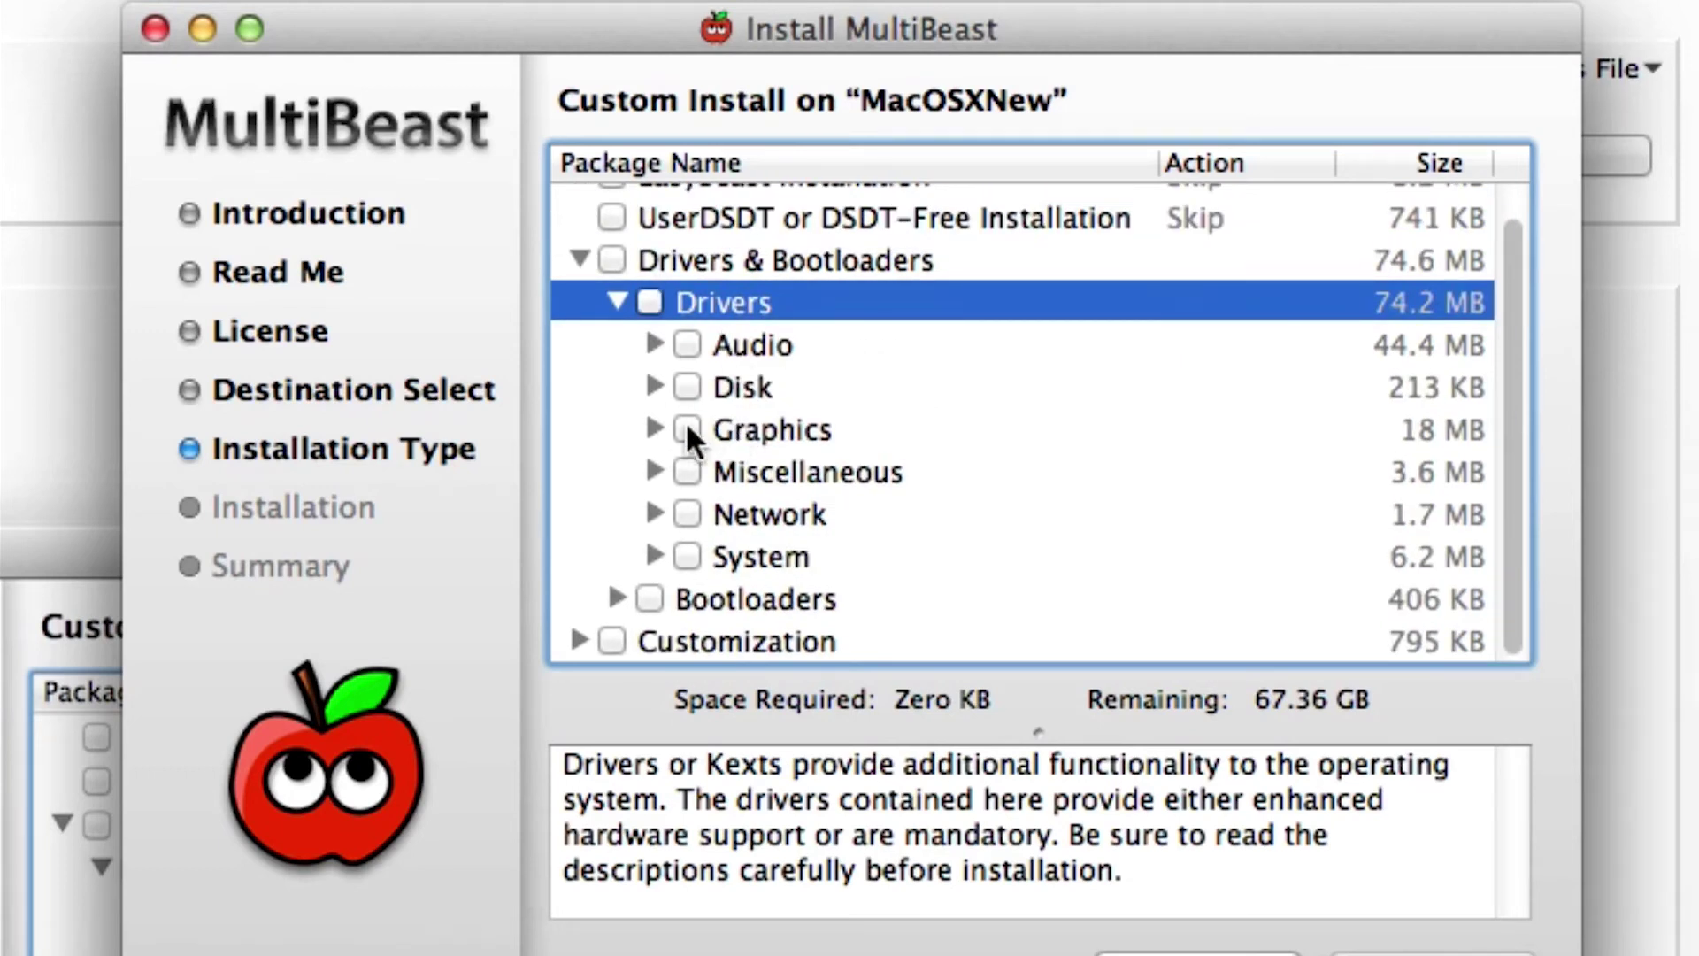
- Browse the Disk and Graphics drivers, including NVIDIA Fermi, then expand Miscellaneous drivers
click(655, 386)
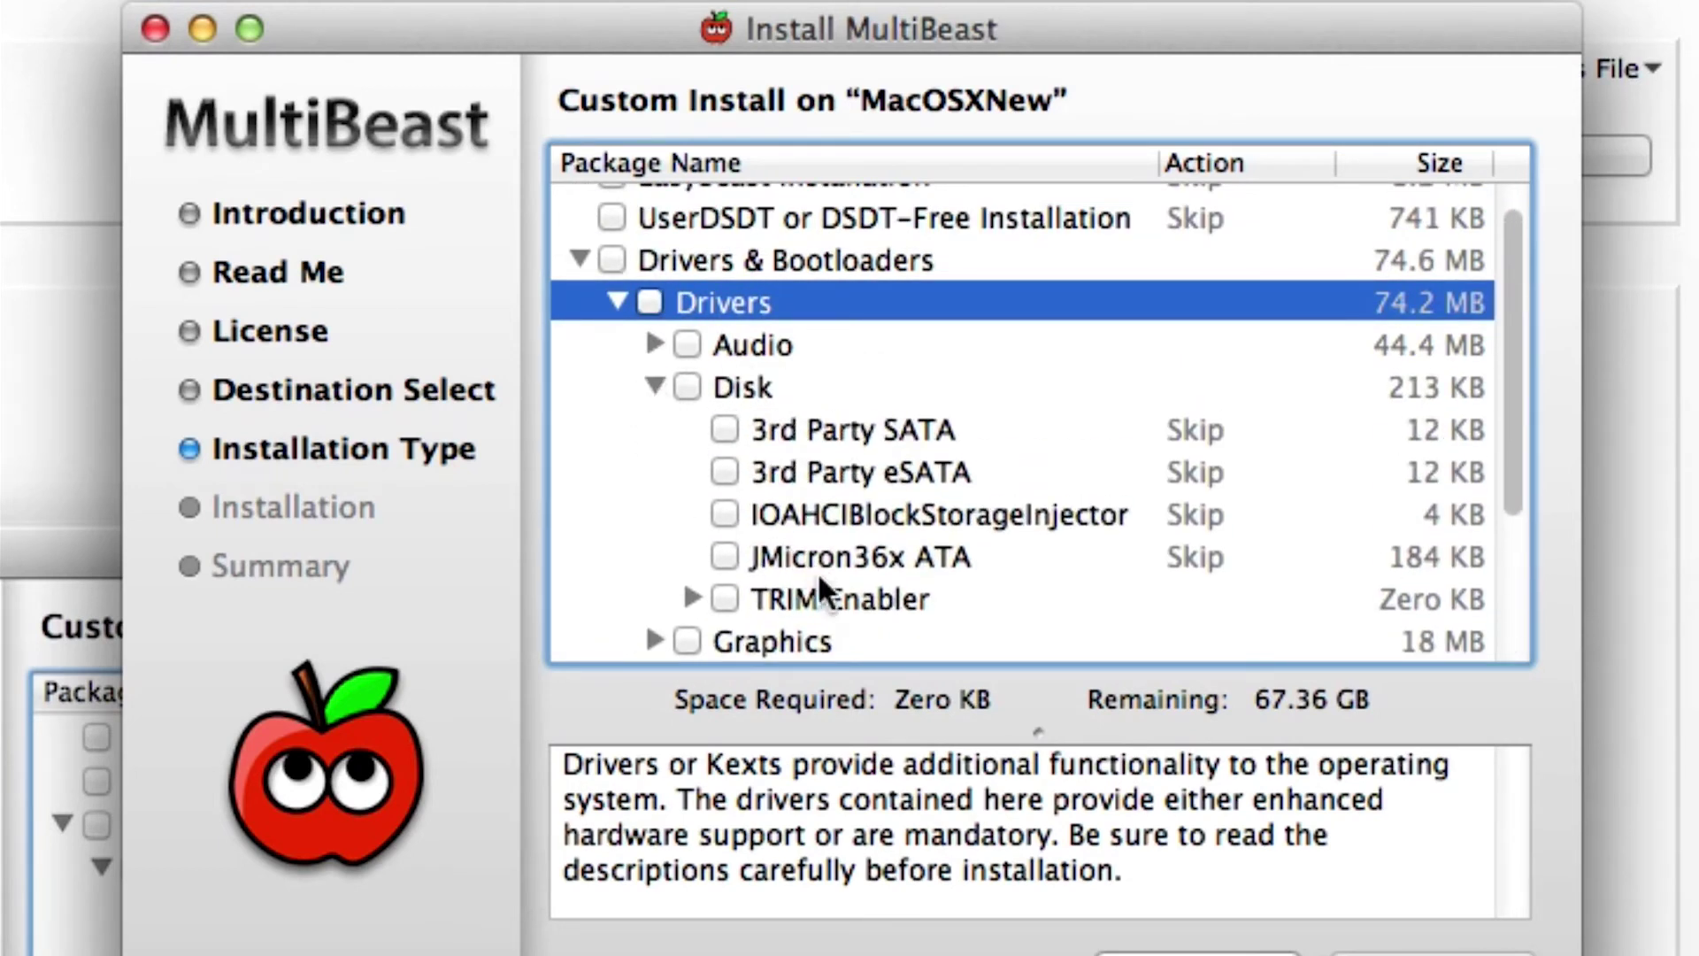
click(653, 378)
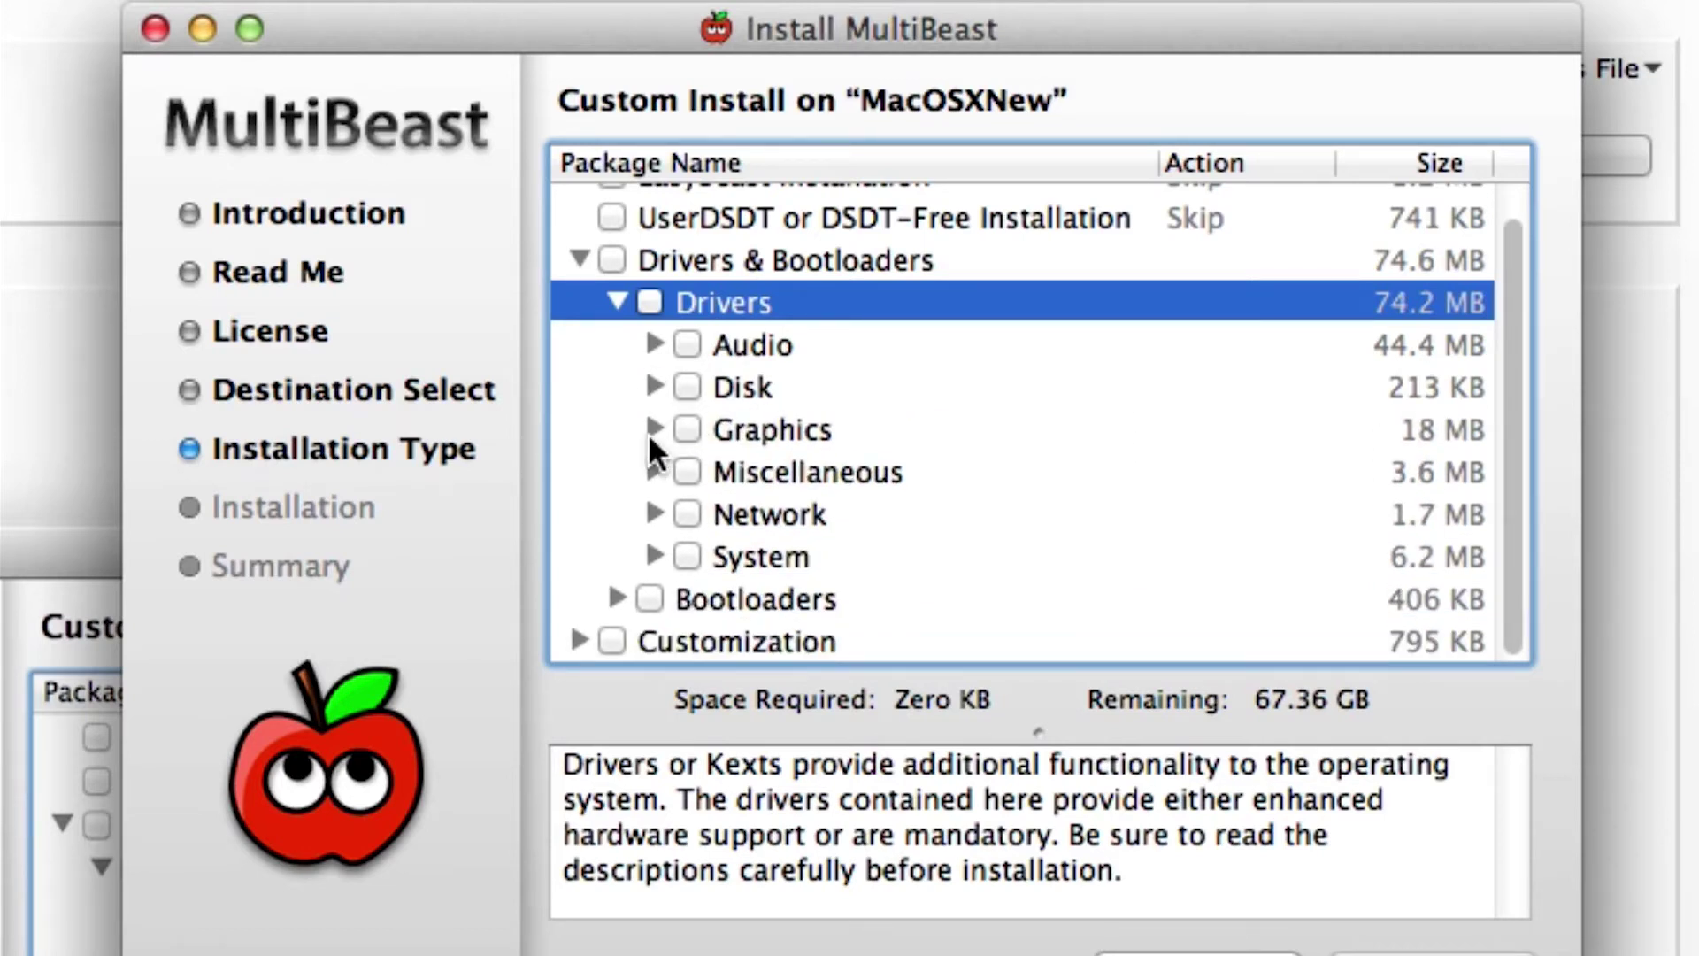
click(653, 429)
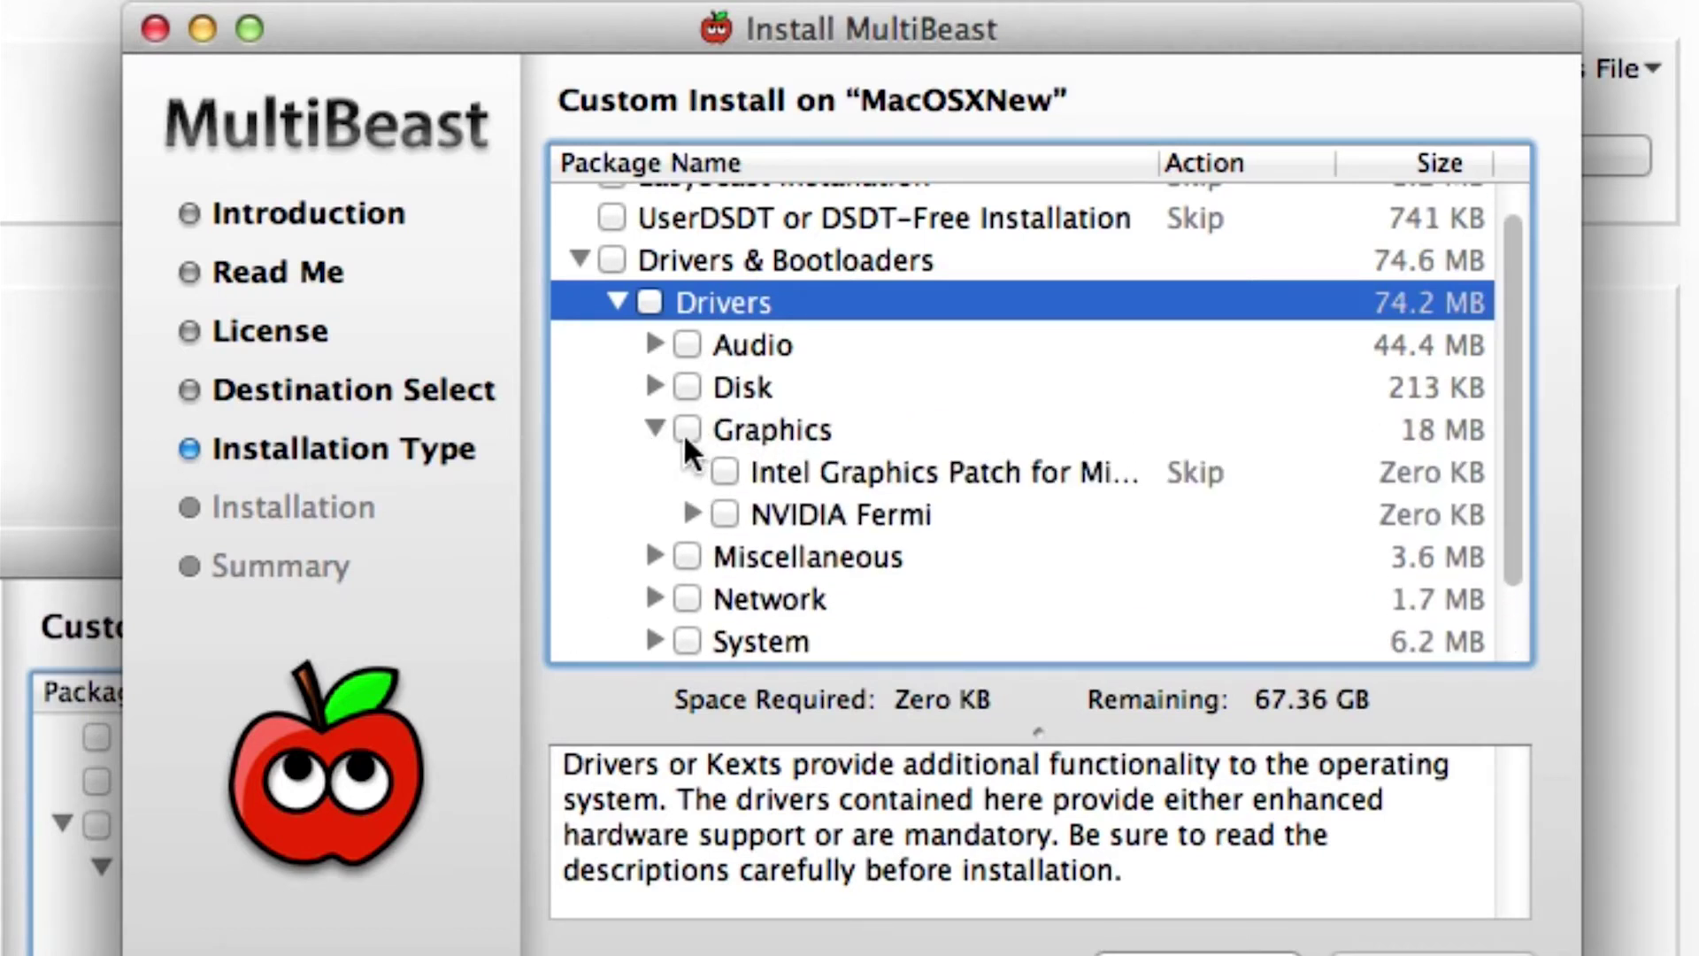
click(691, 509)
scroll(735, 559, down, 1)
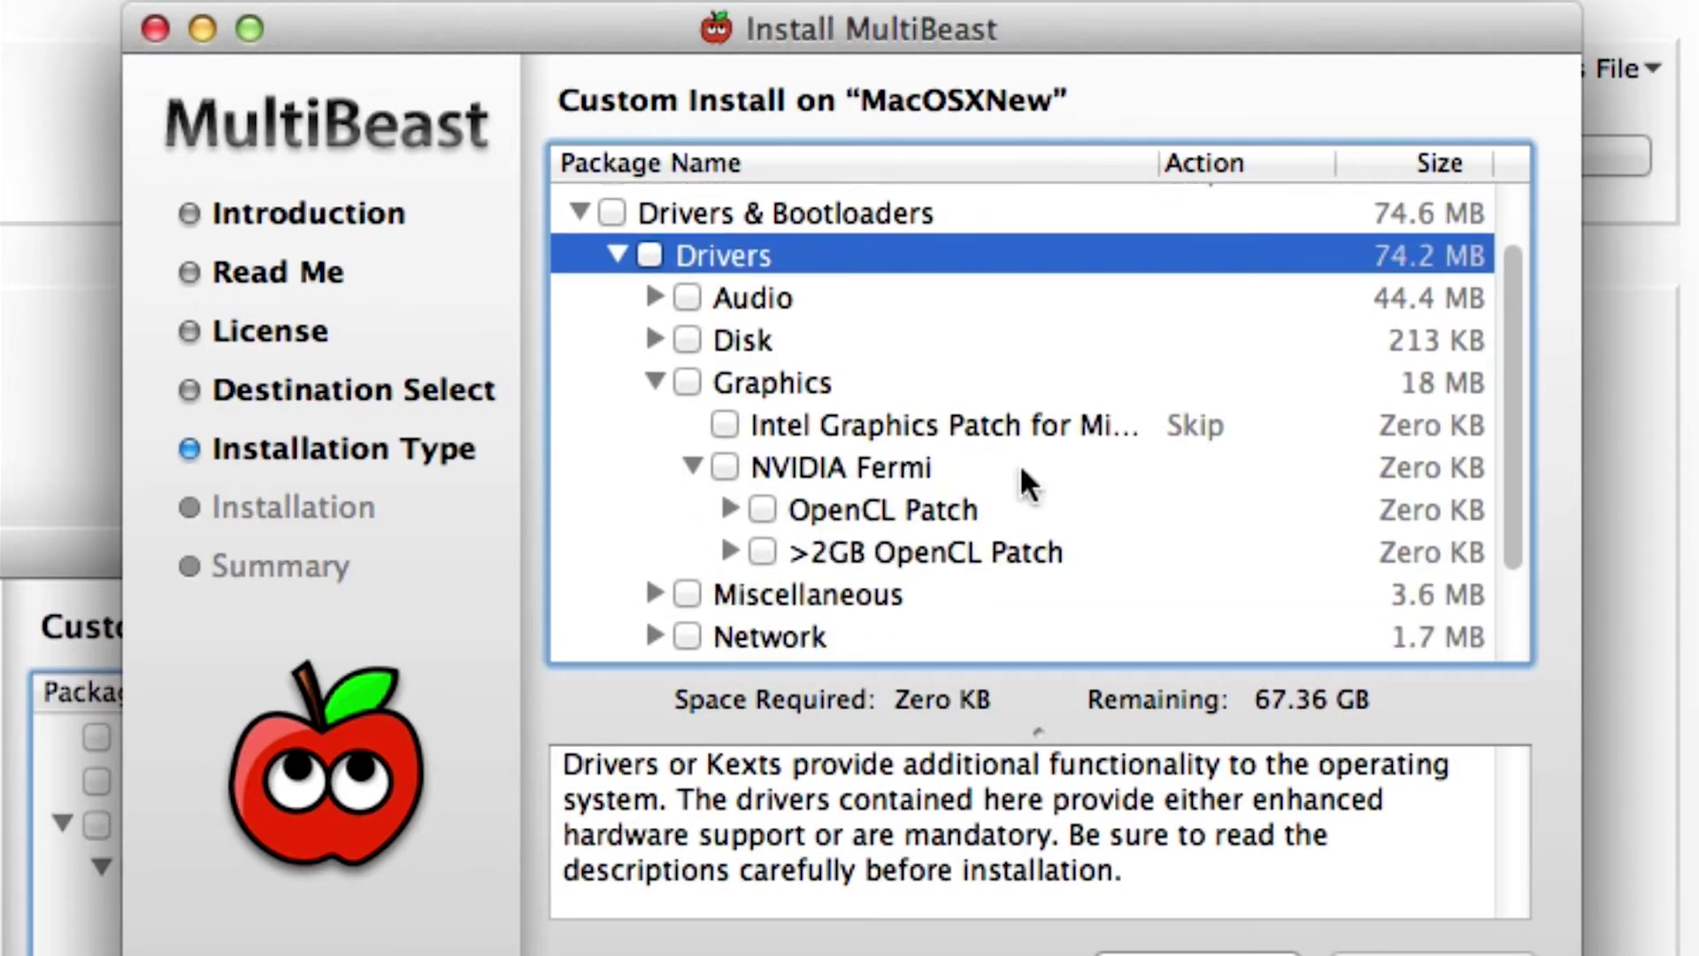
click(653, 382)
scroll(652, 443, up, 1)
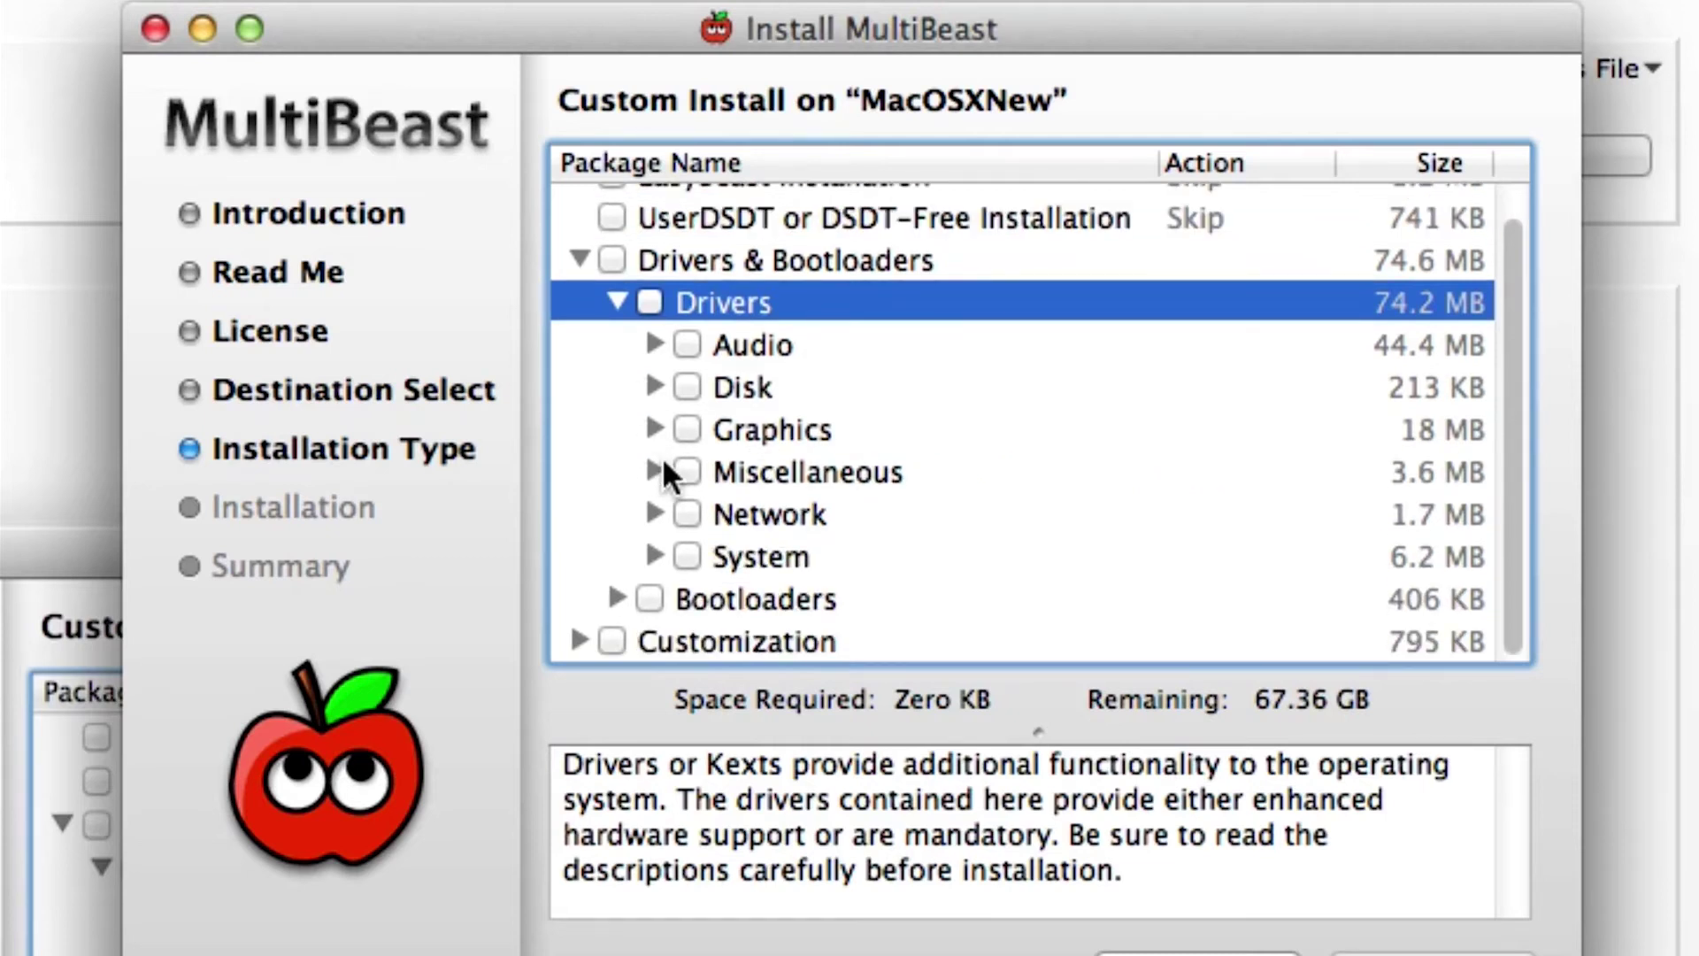
click(656, 468)
- Read the FakeSMC description and mark FakeSMC for installation
scroll(758, 403, down, 4)
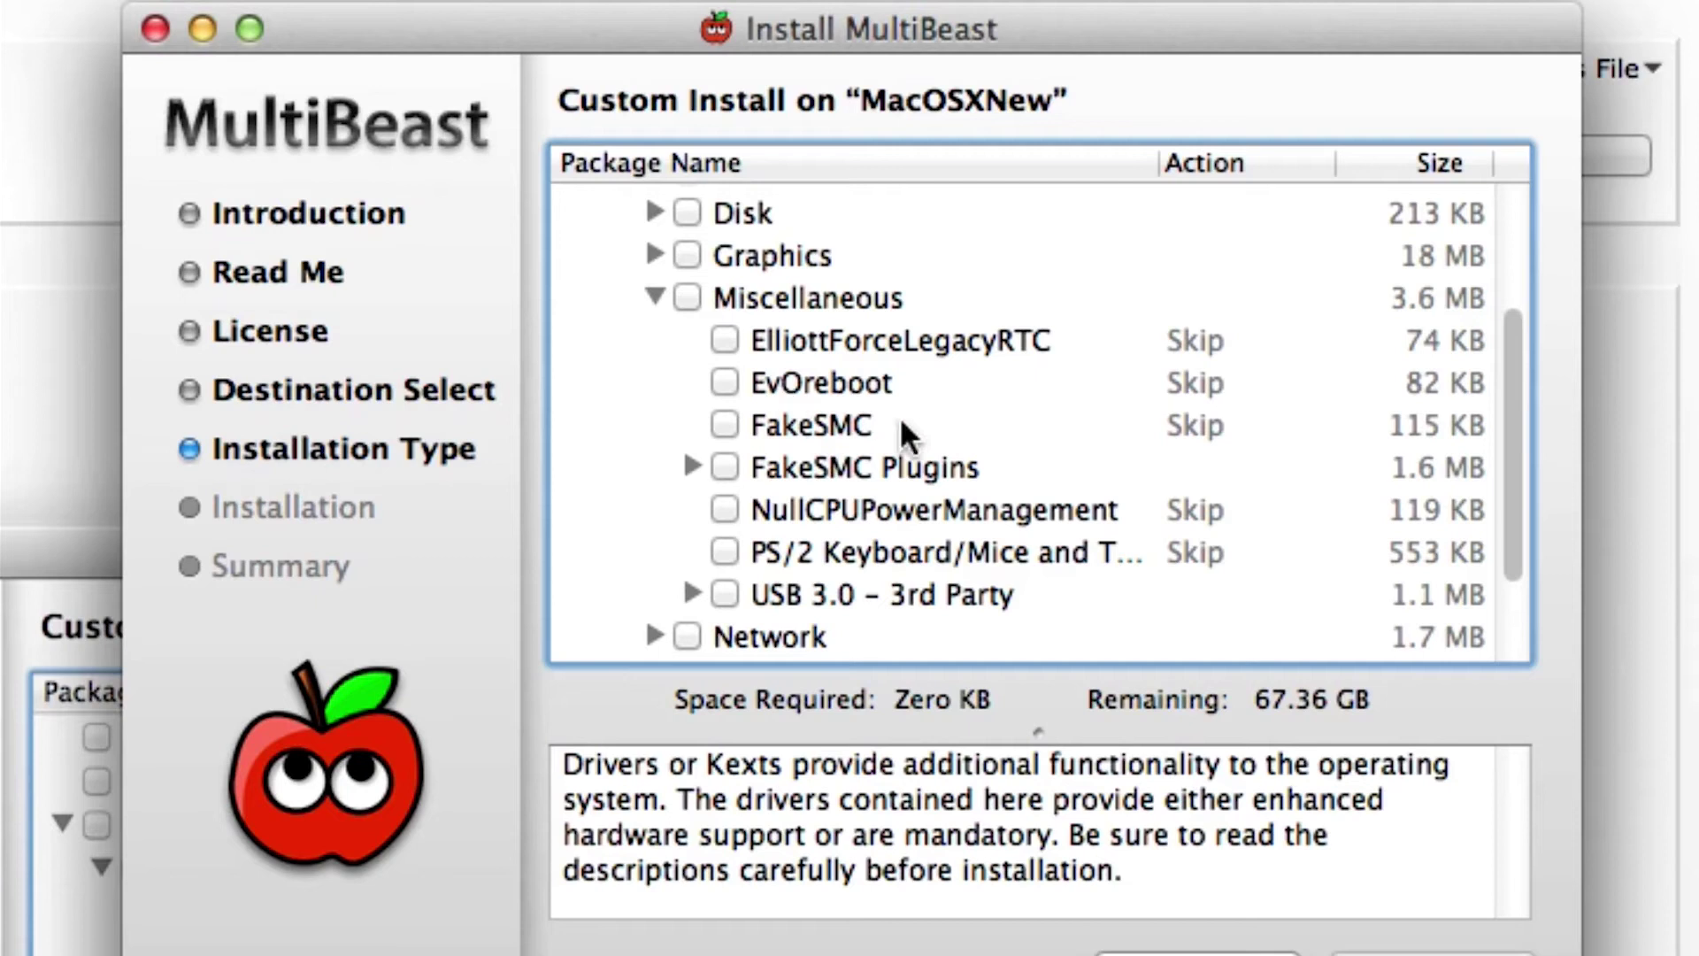
click(841, 416)
click(721, 425)
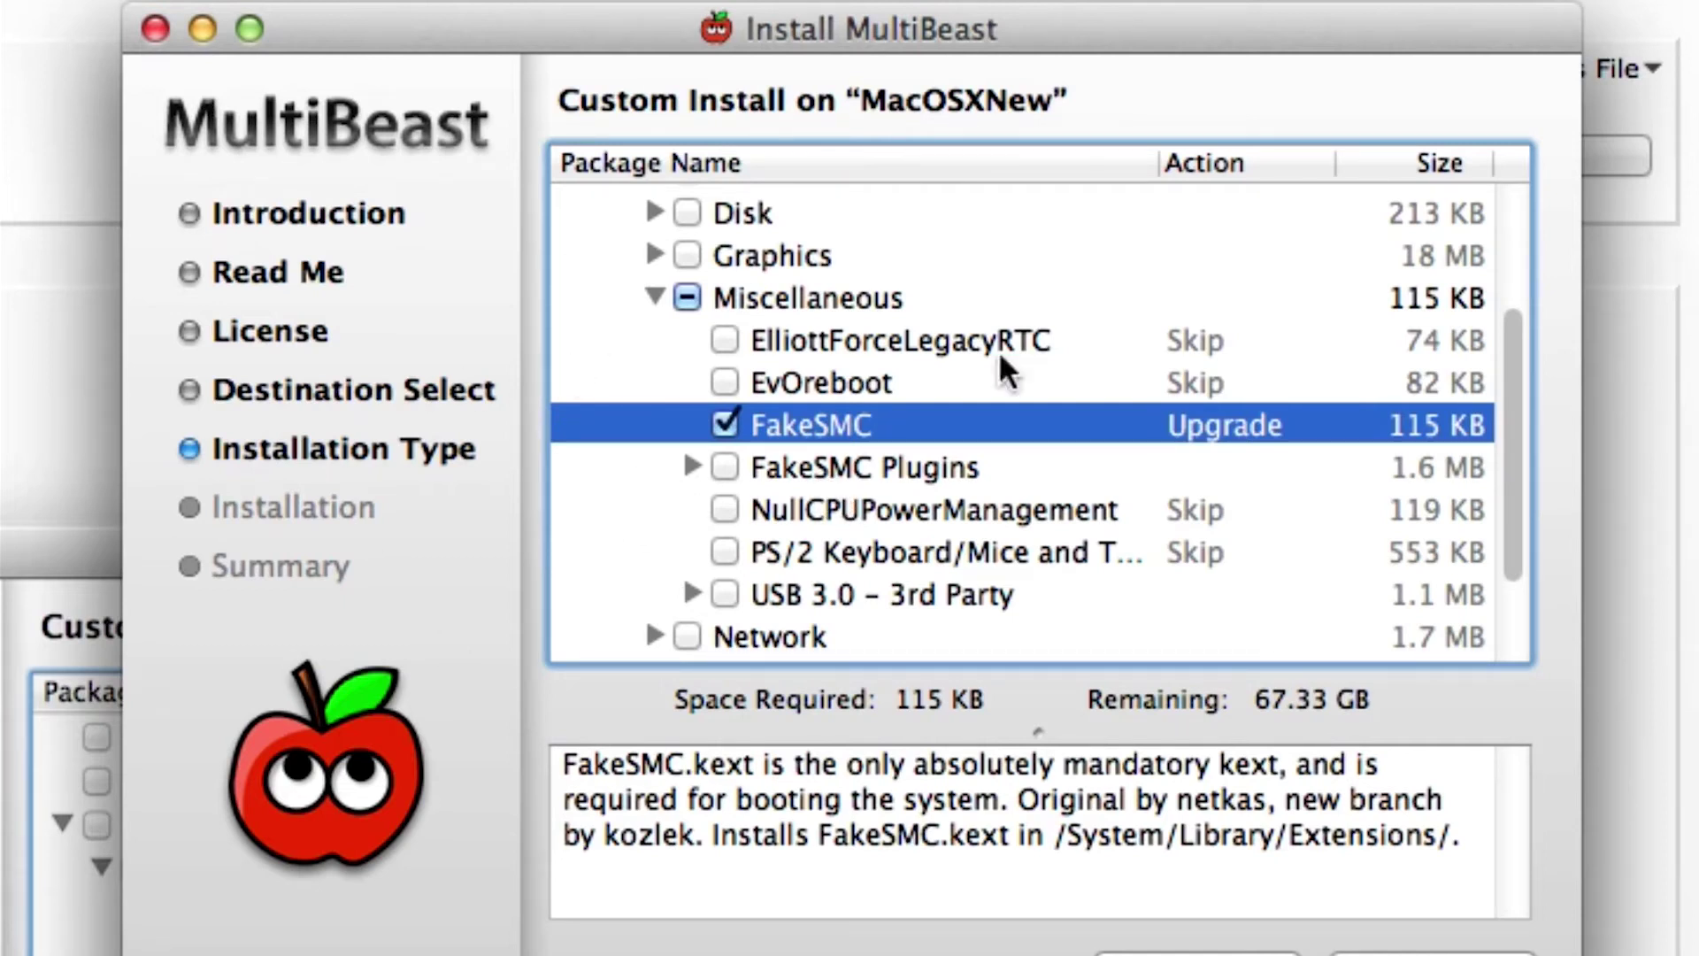
- Inspect the FakeSMC Plugins package and its GPUSensors.kext note, leaving Plugins unchecked
click(726, 467)
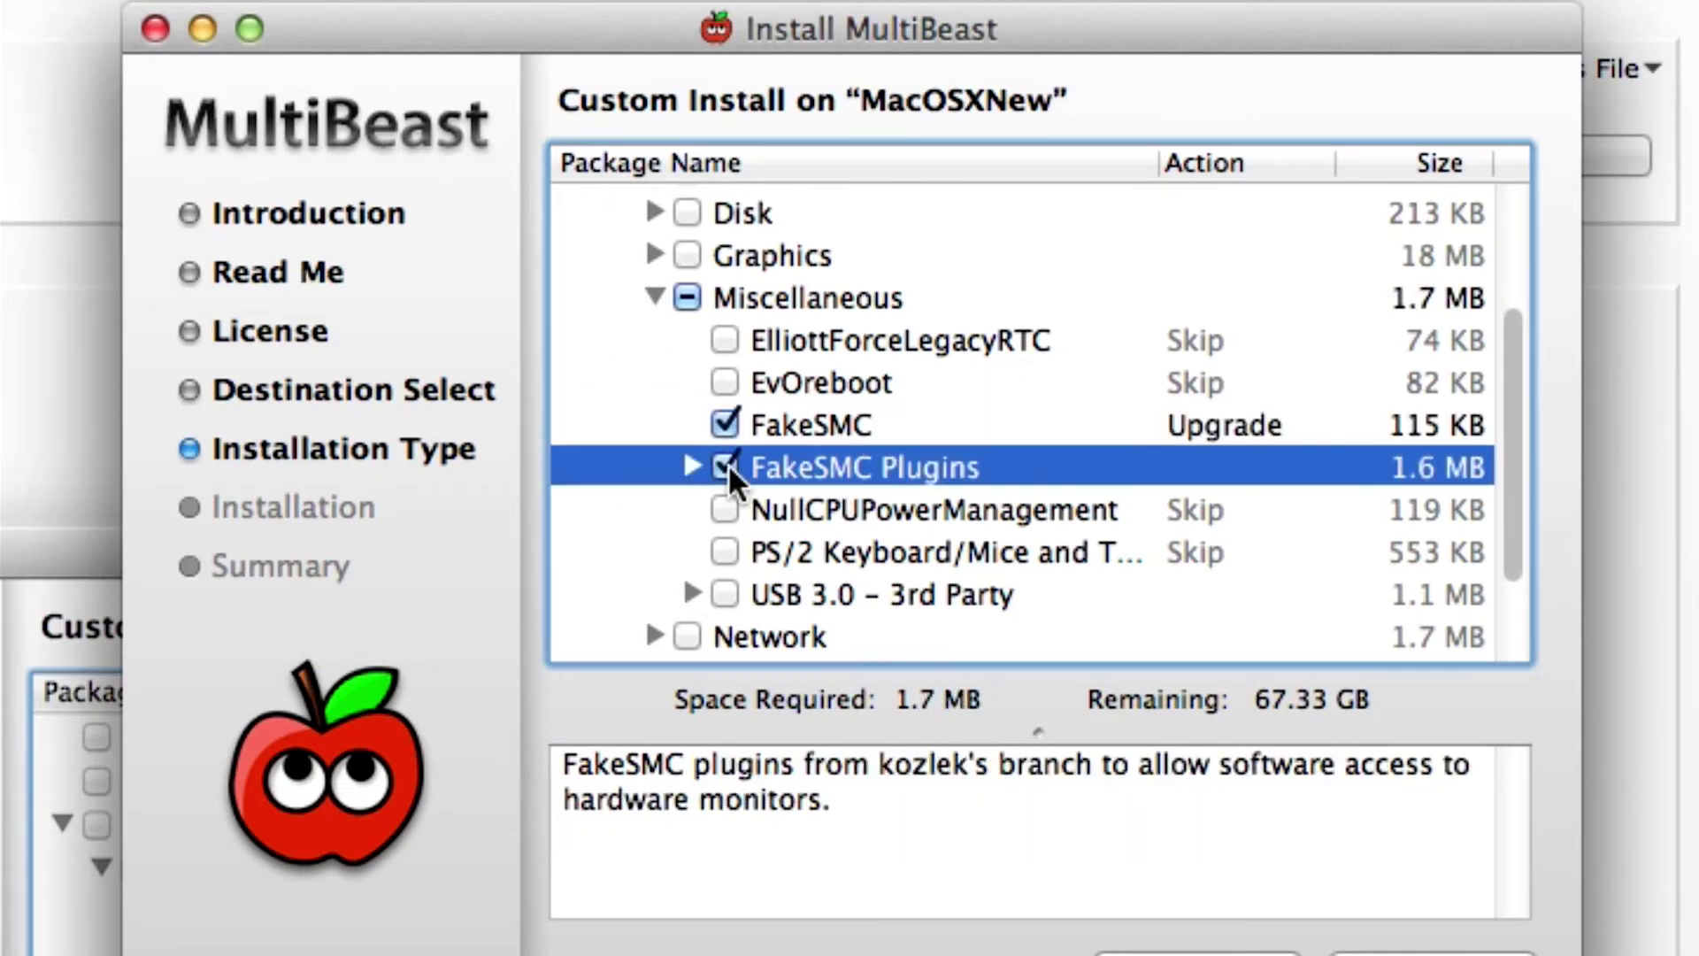
click(693, 465)
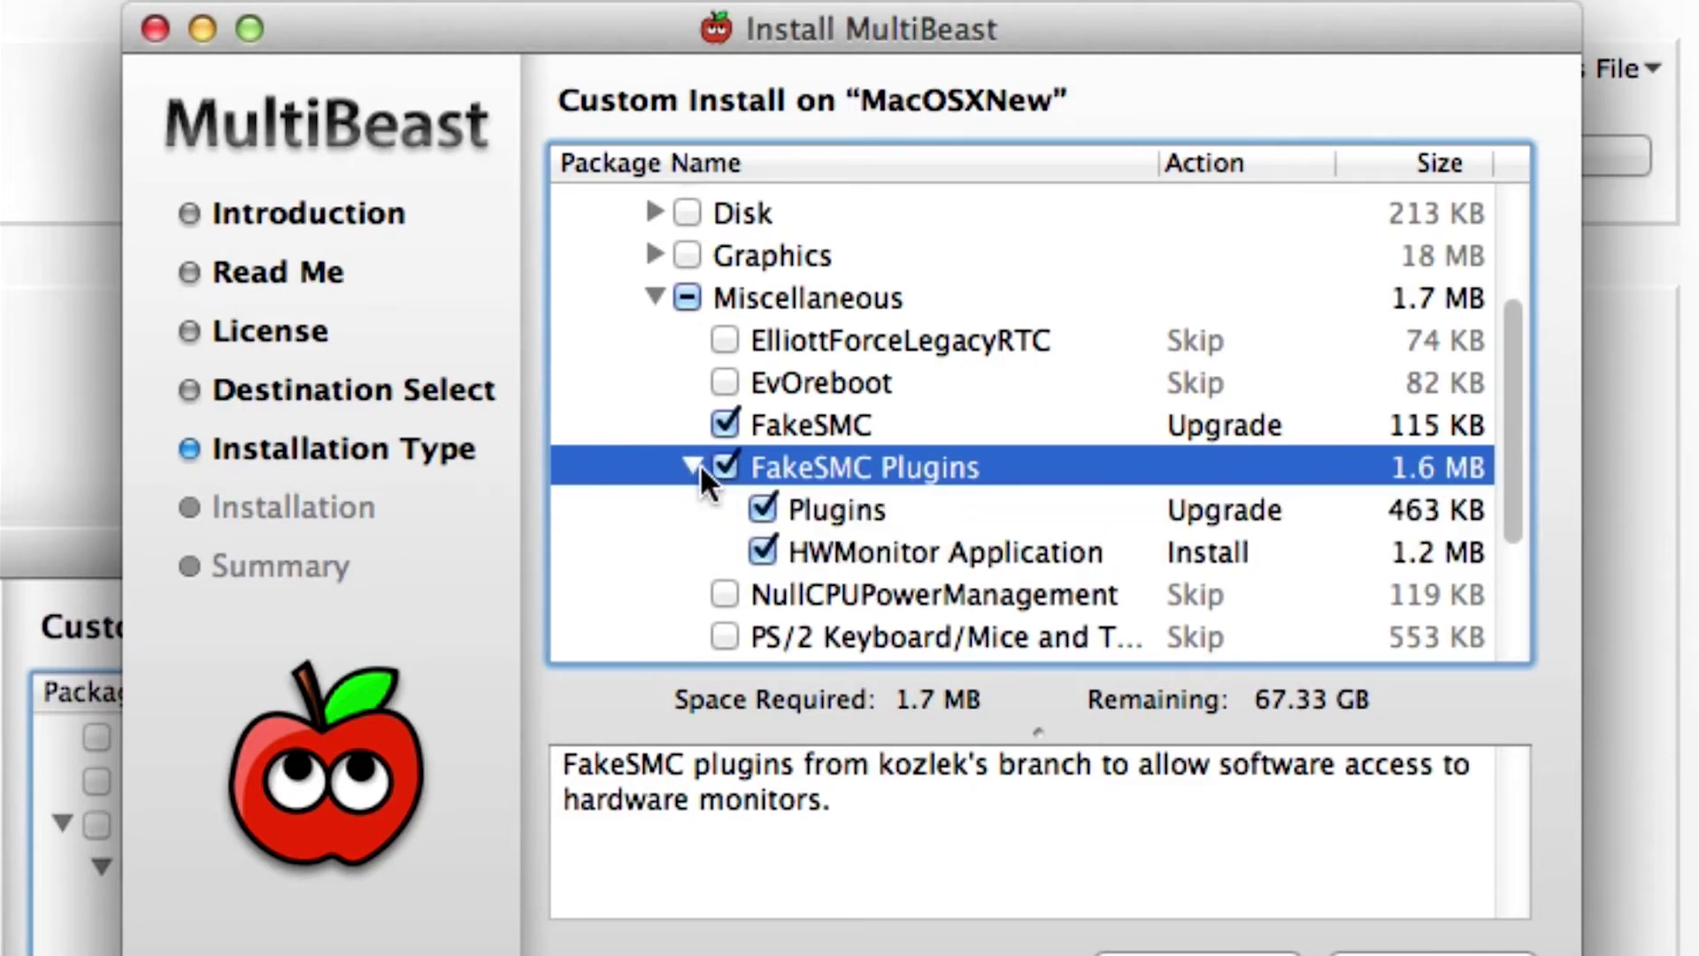
click(841, 510)
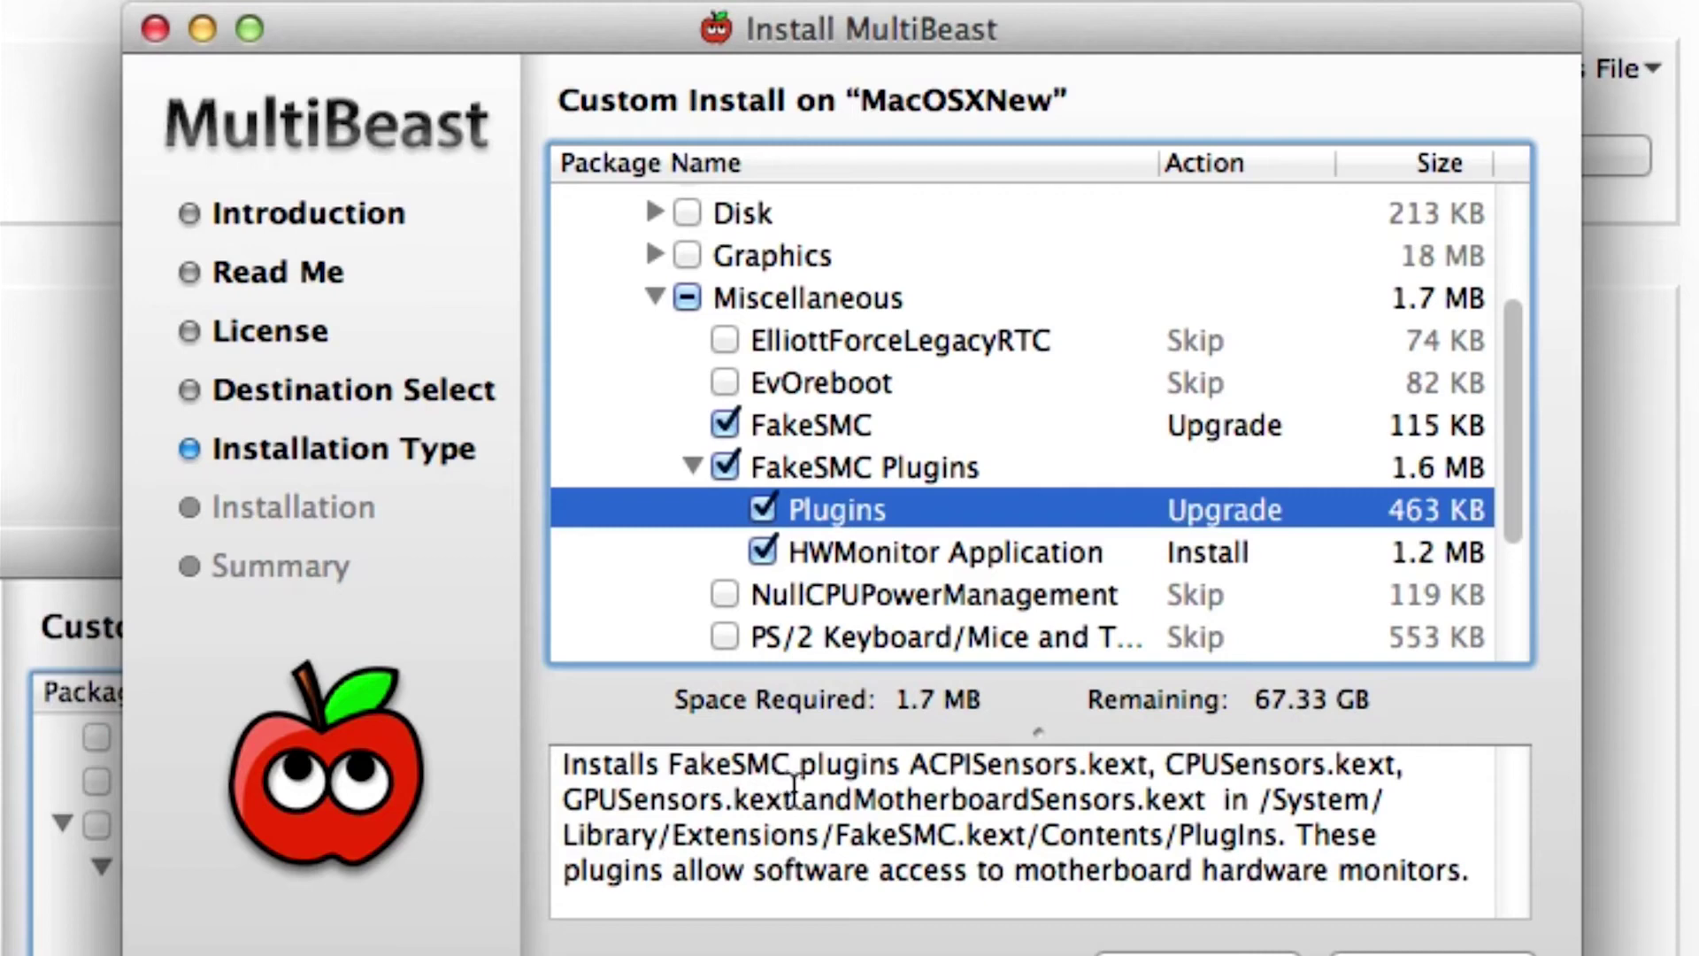
drag(796, 799, 484, 799)
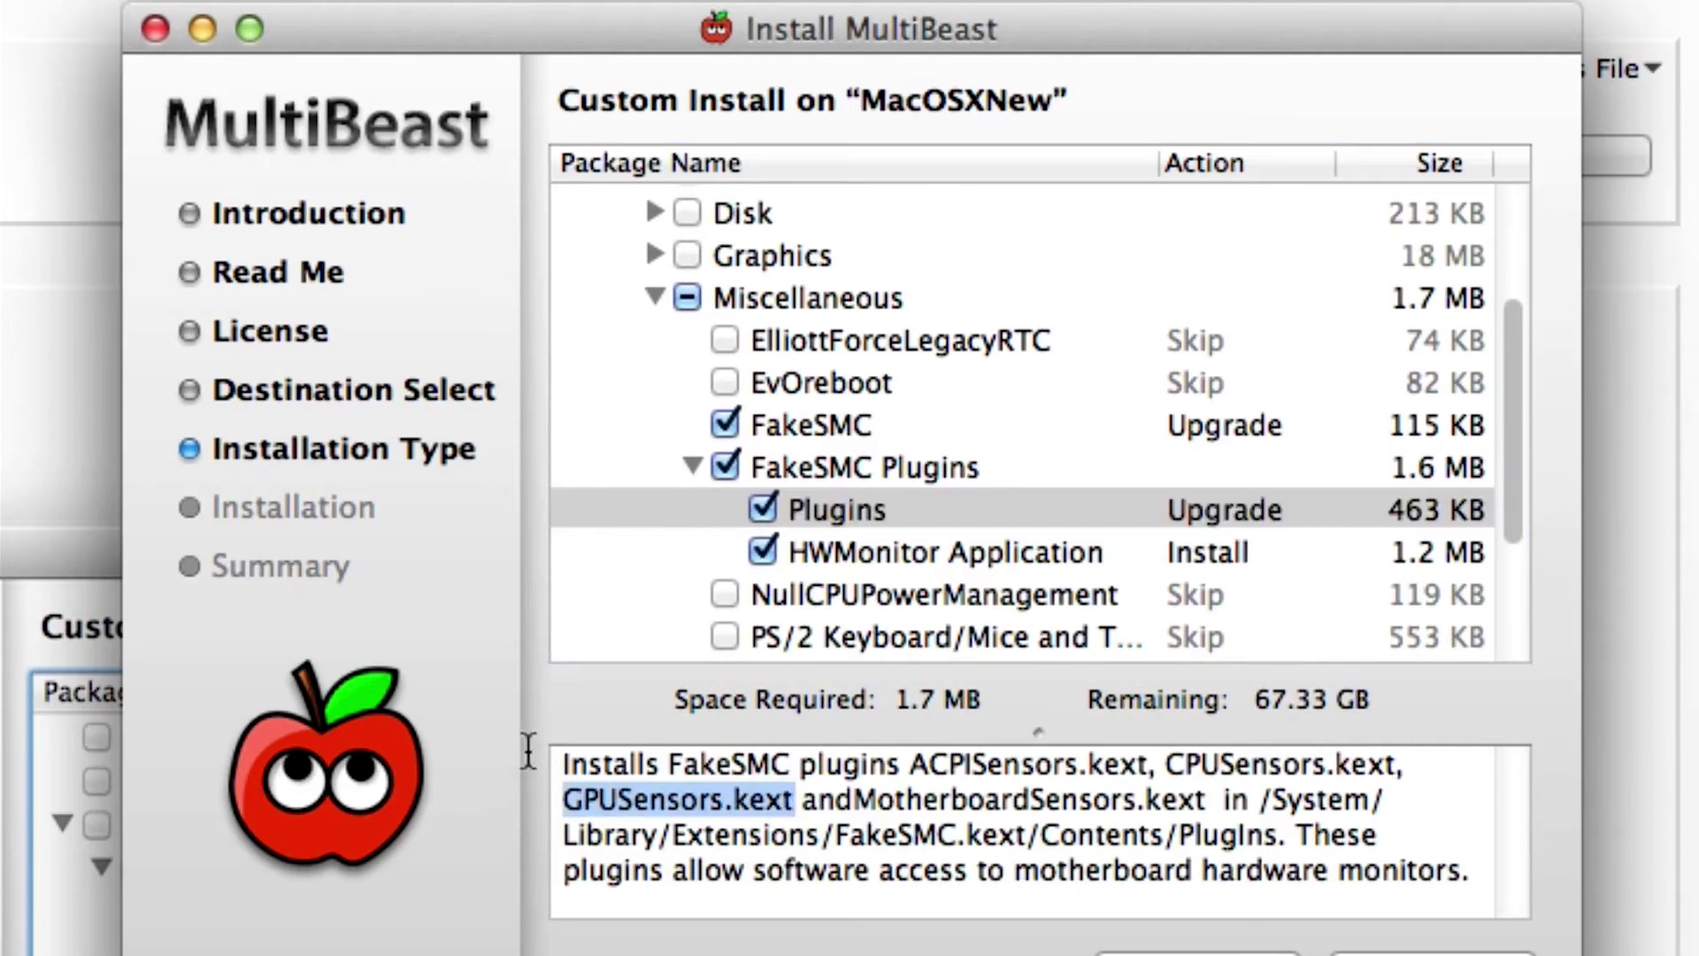
click(727, 462)
- Read the NullCPUPowerManagement description and show the Atheros, Intel and Realtek Network drivers
scroll(761, 432, down, 5)
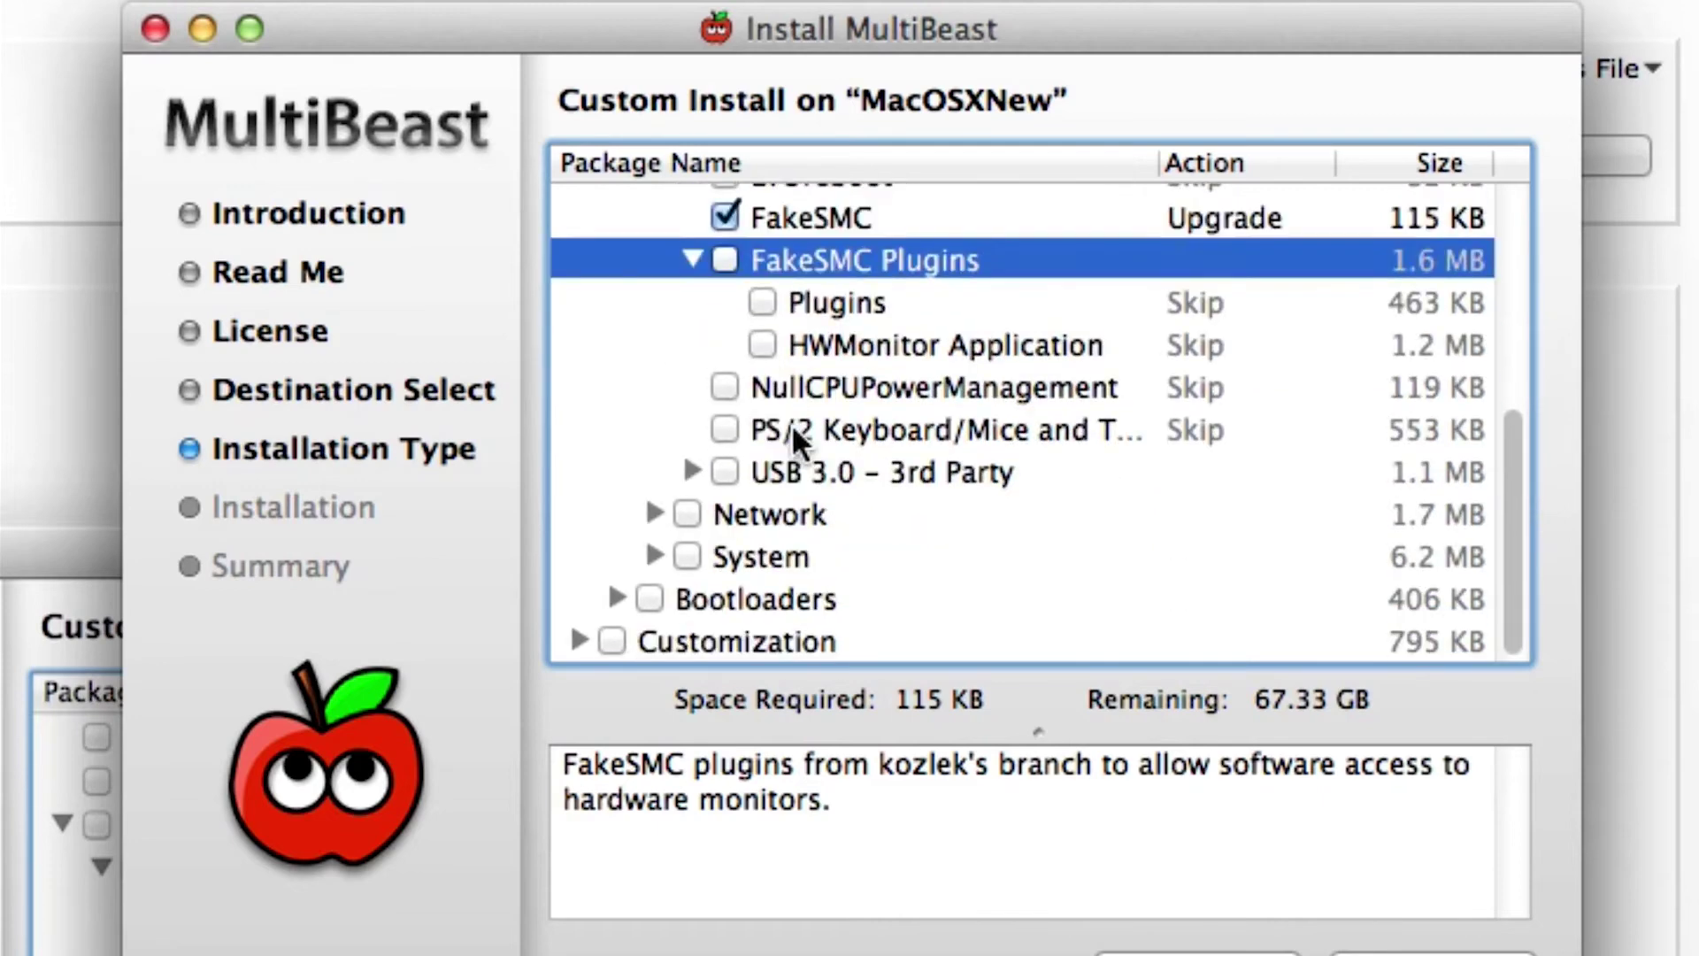
click(937, 388)
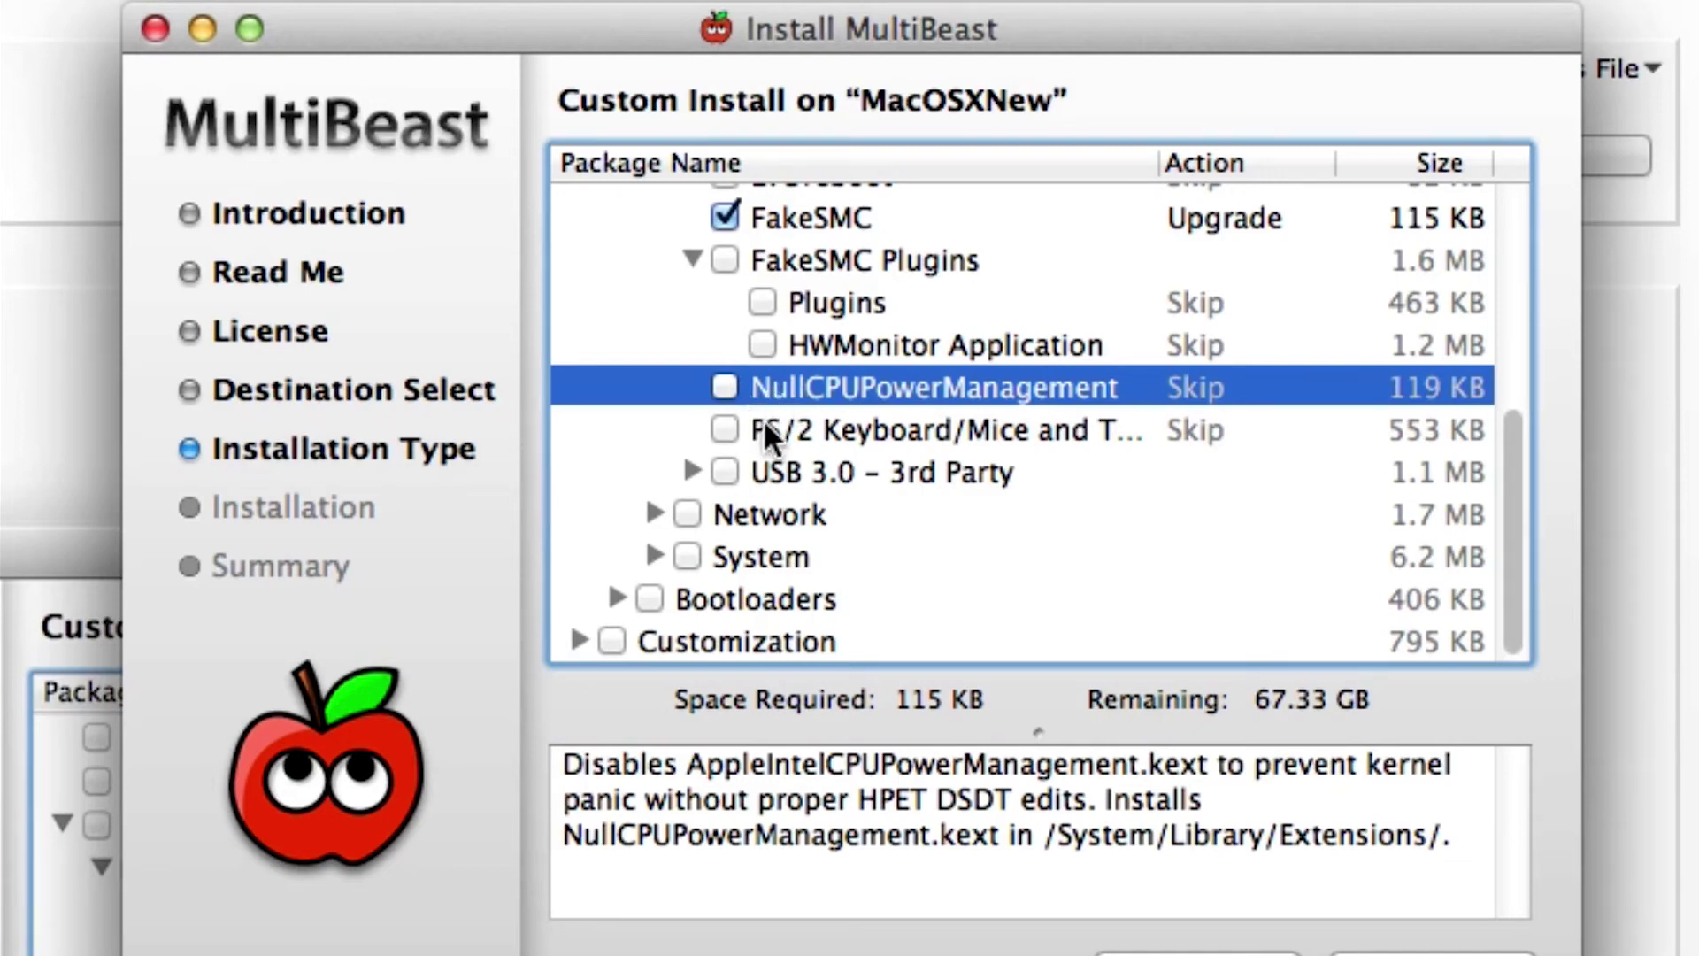
click(654, 514)
- Expand the System drivers category to list its packages
scroll(821, 402, down, 2)
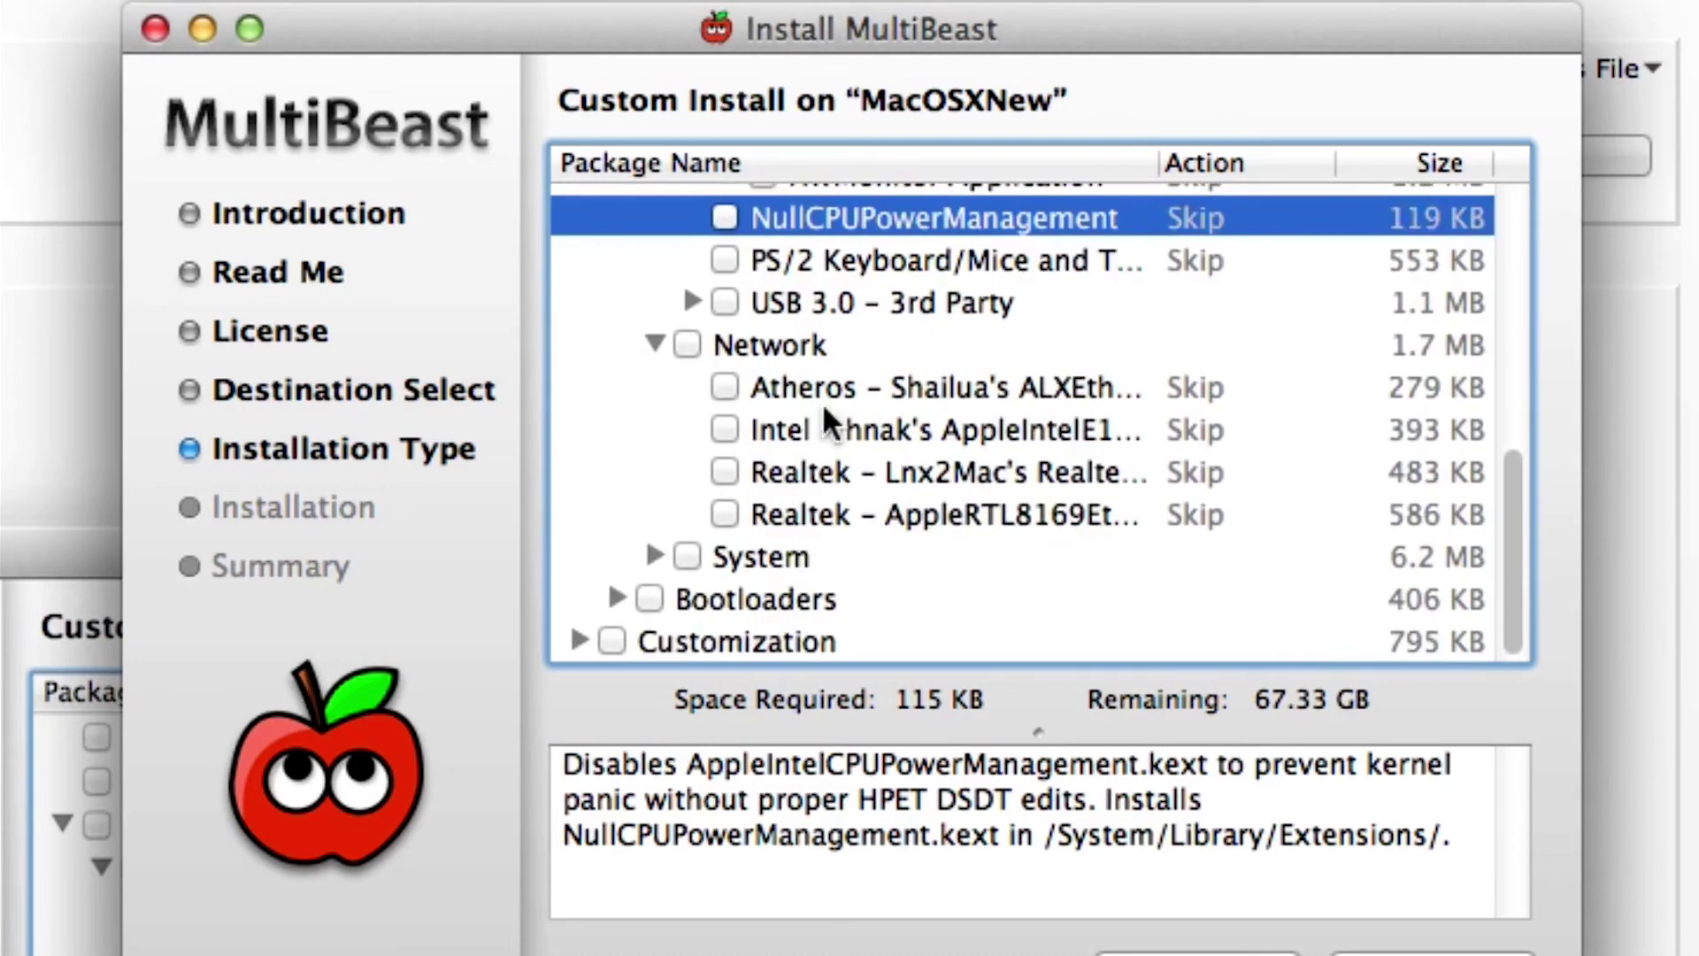
click(654, 555)
scroll(787, 527, down, 3)
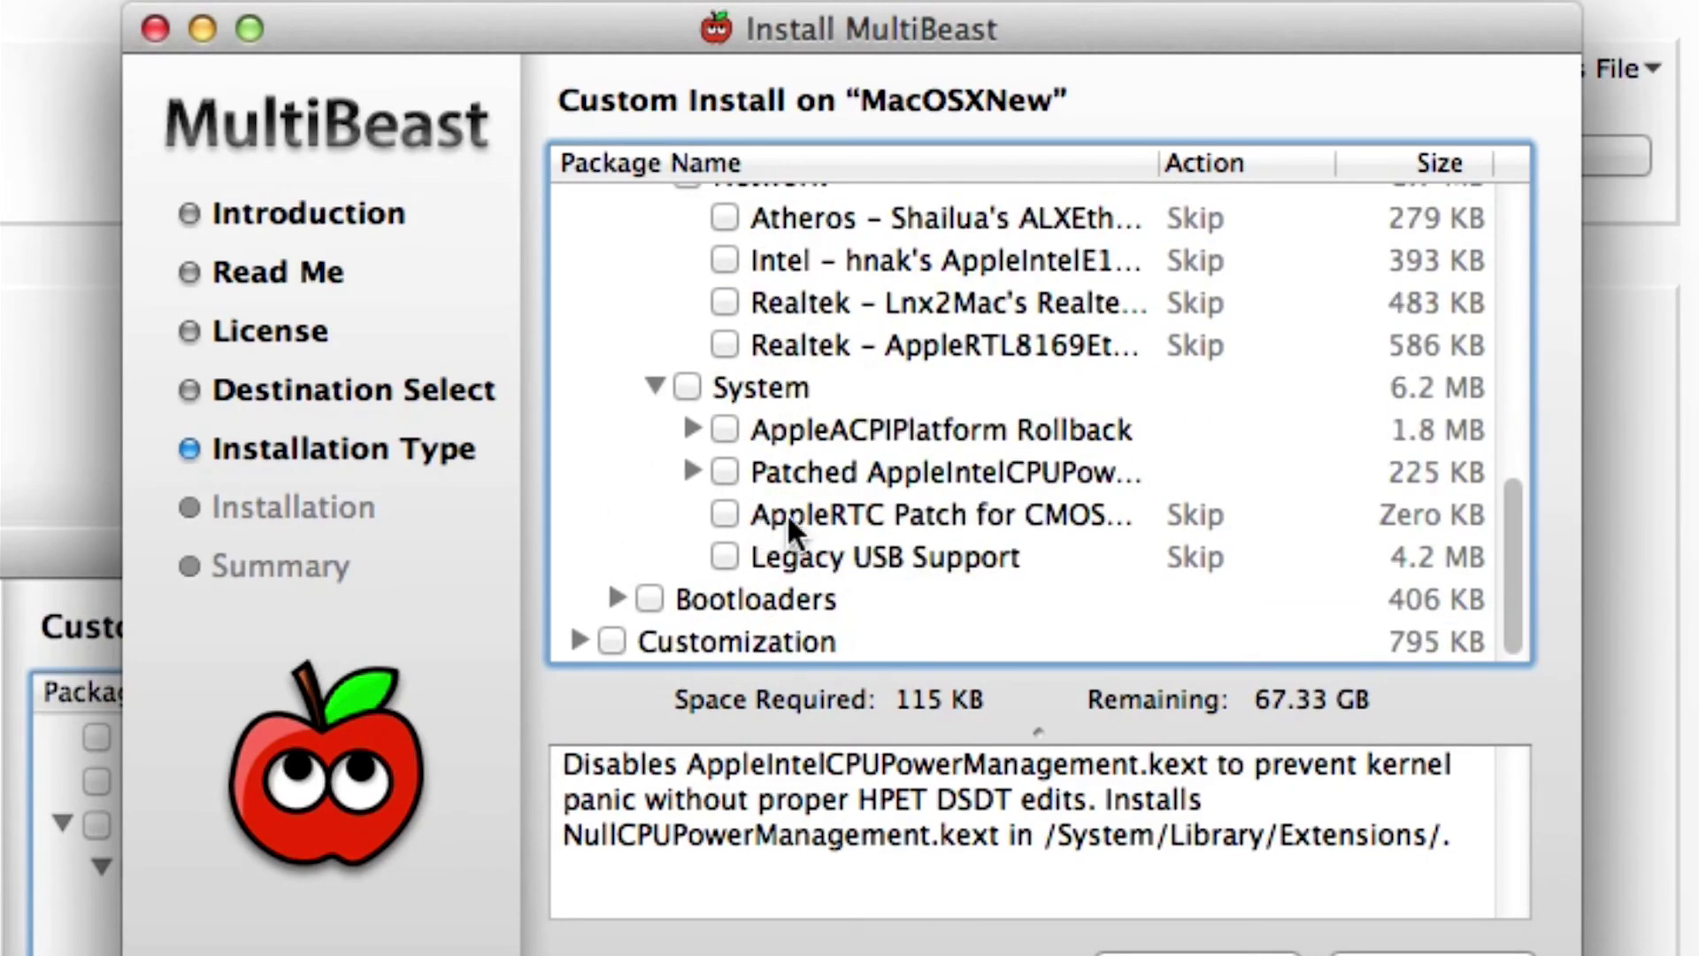
scroll(841, 425, up, 5)
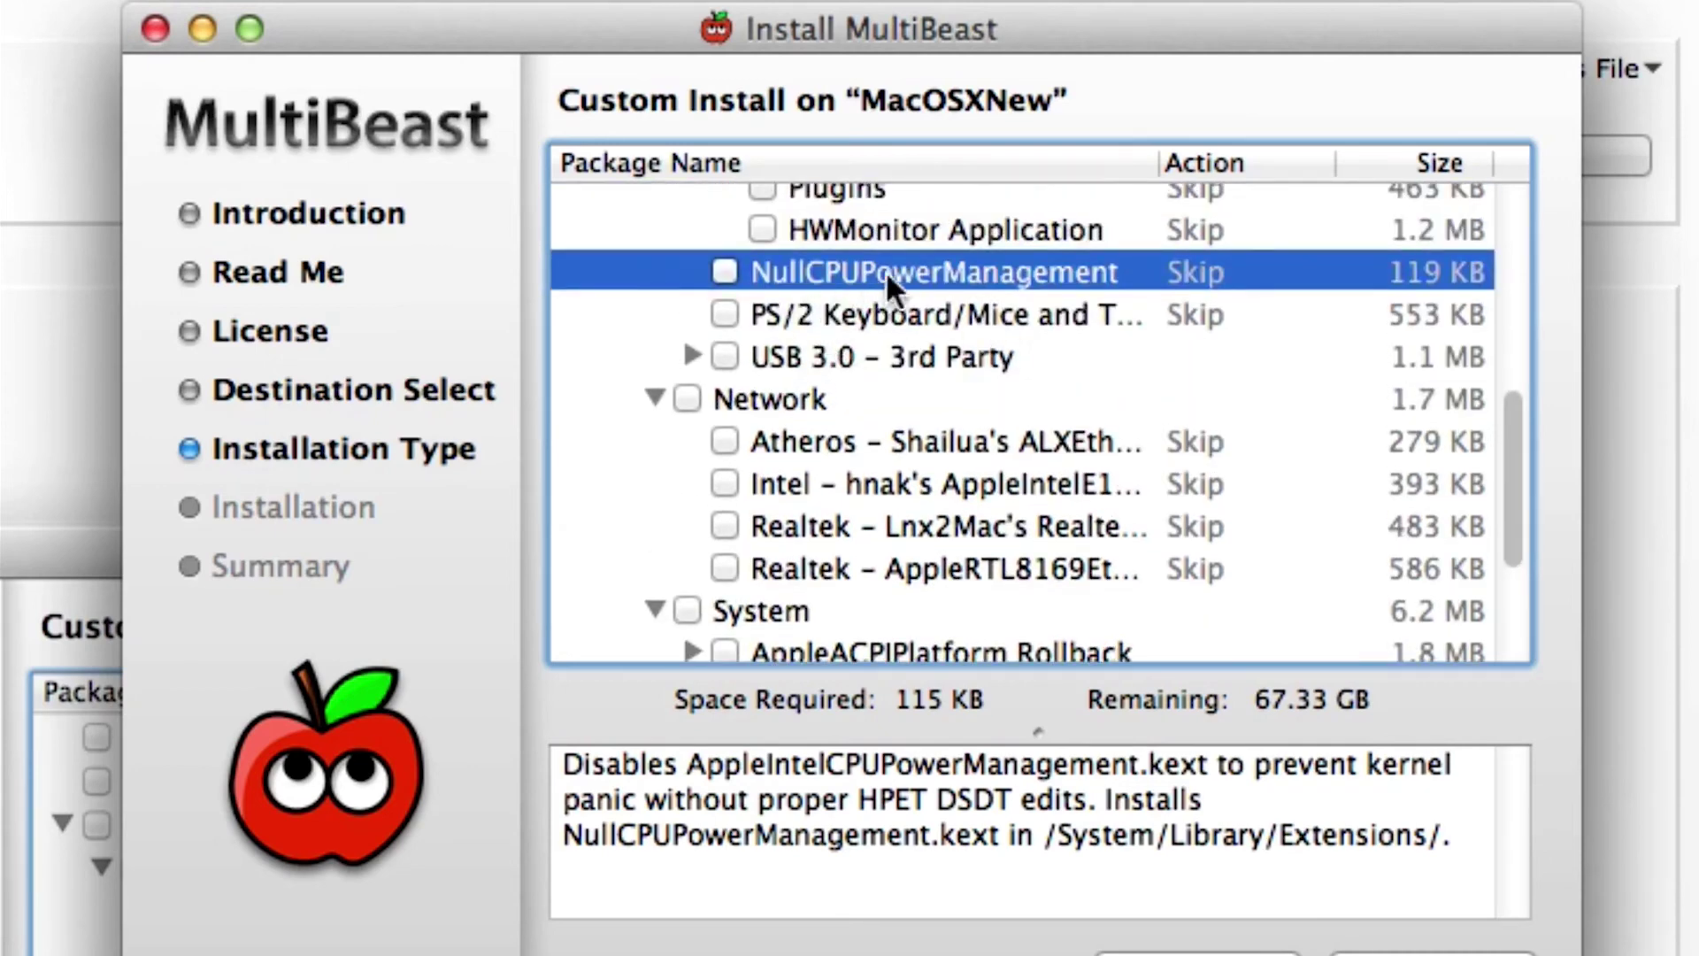
scroll(919, 424, down, 5)
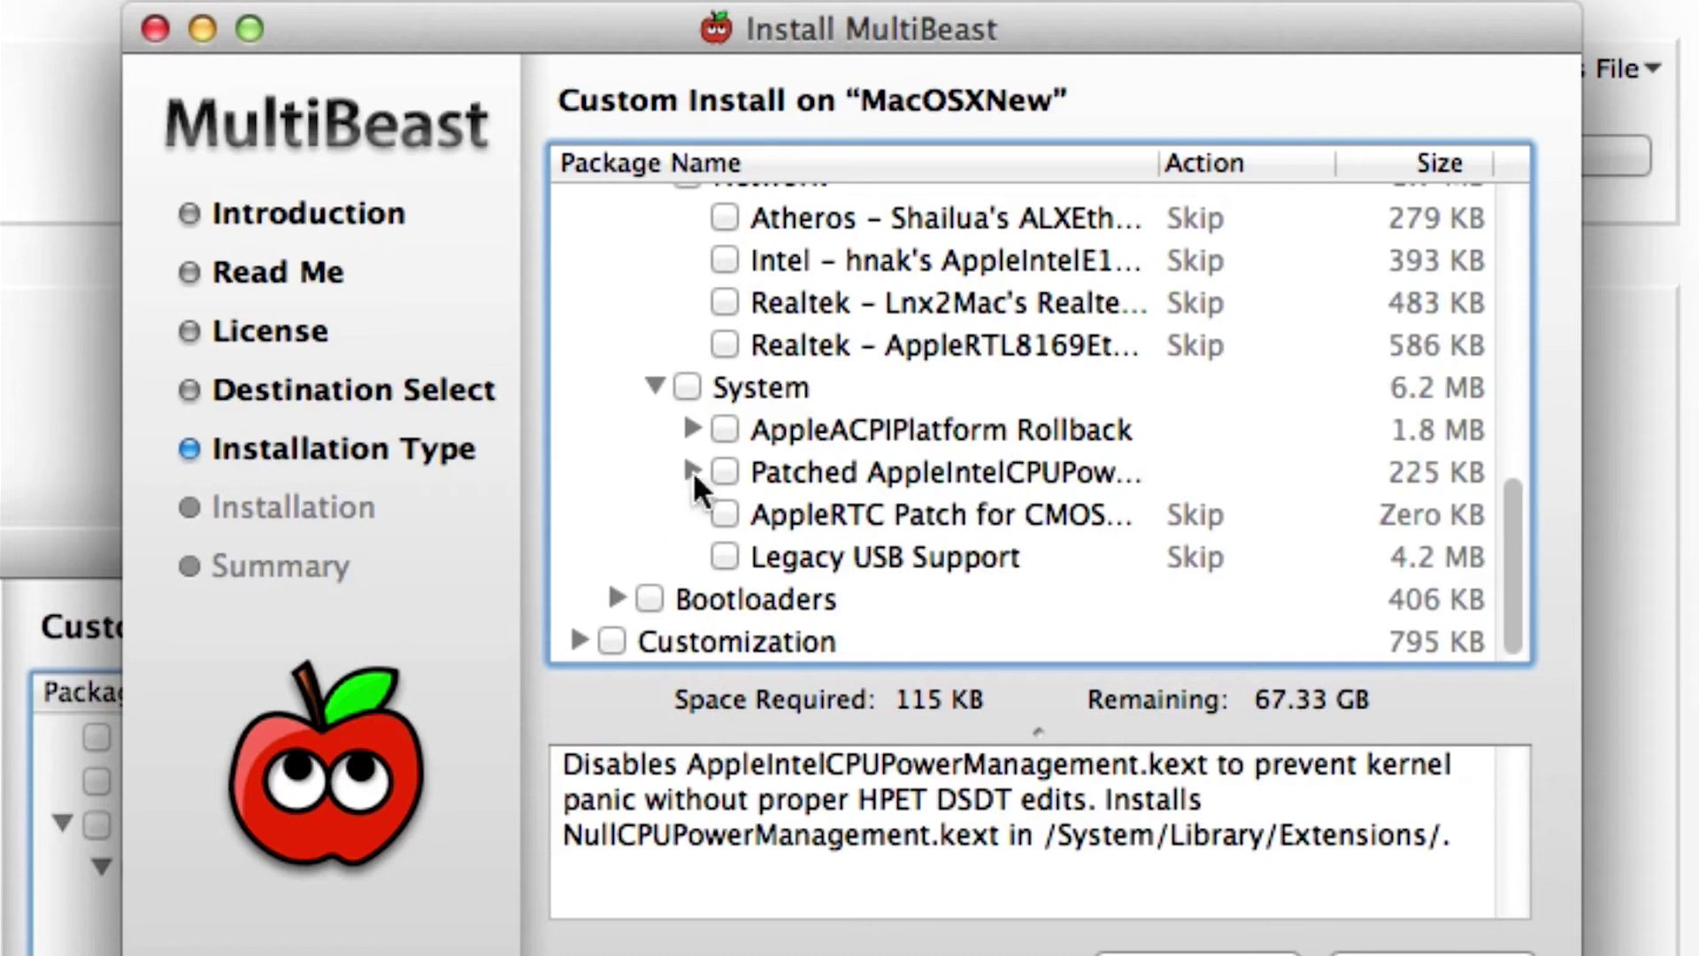
- Read the Patched AppleIntelCPUPowerManagement and Chimera v1.11.1 r1394 descriptions, leaving both unchecked
click(760, 478)
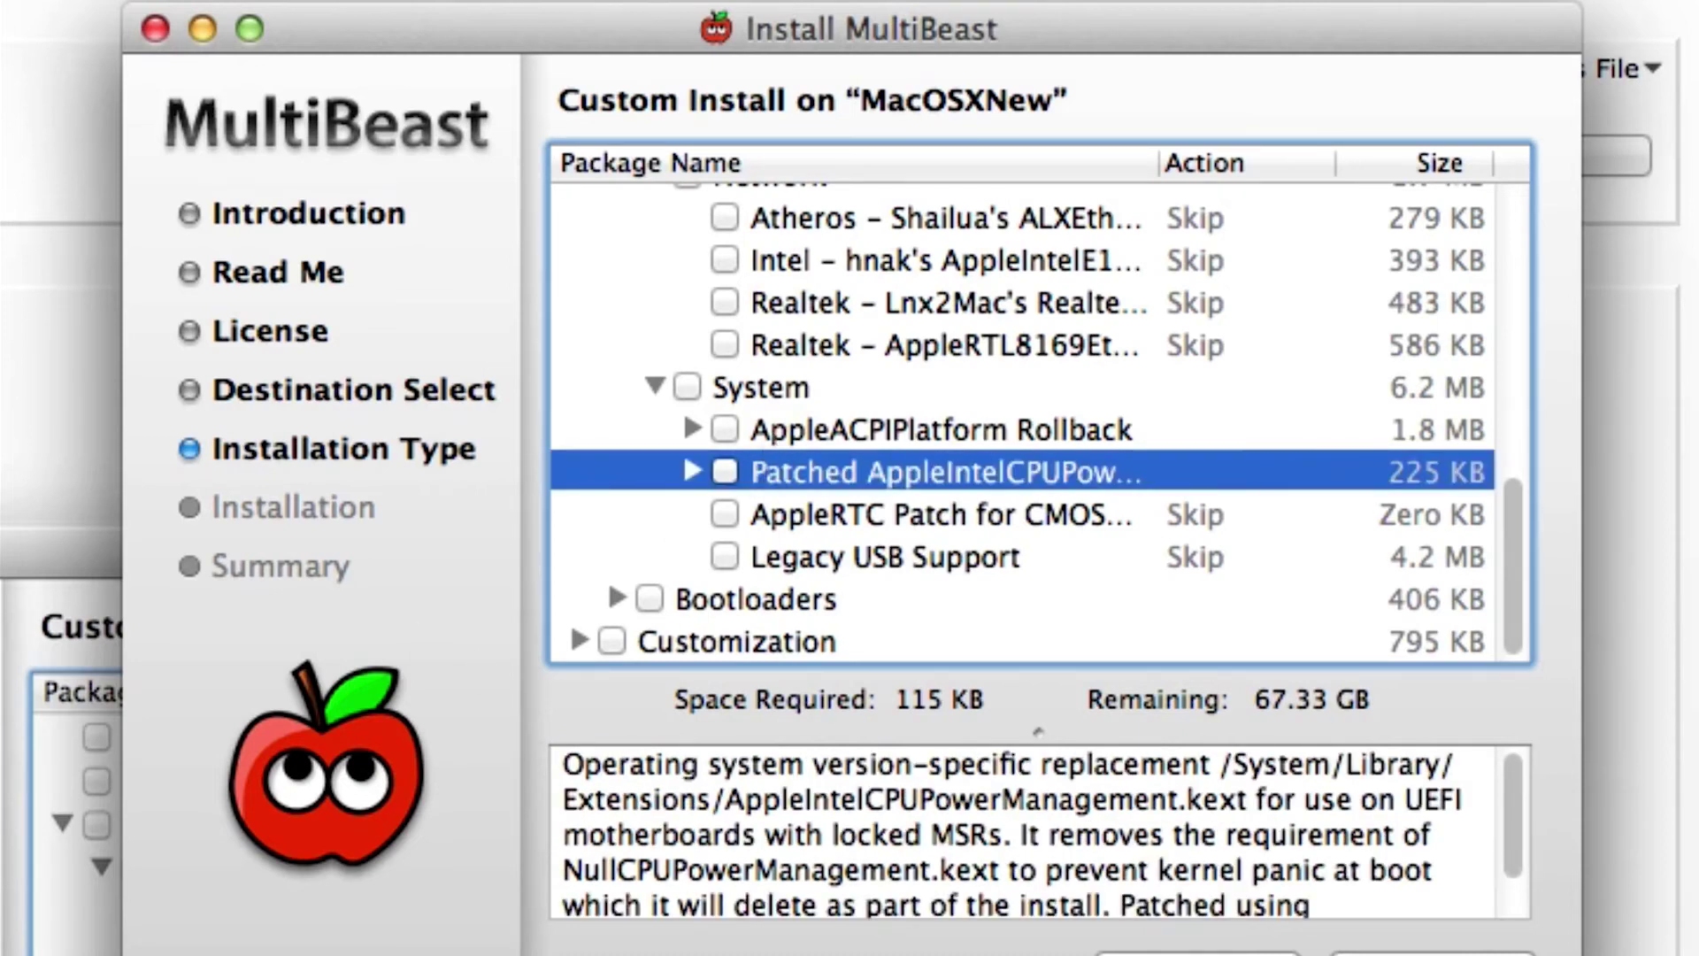
click(617, 597)
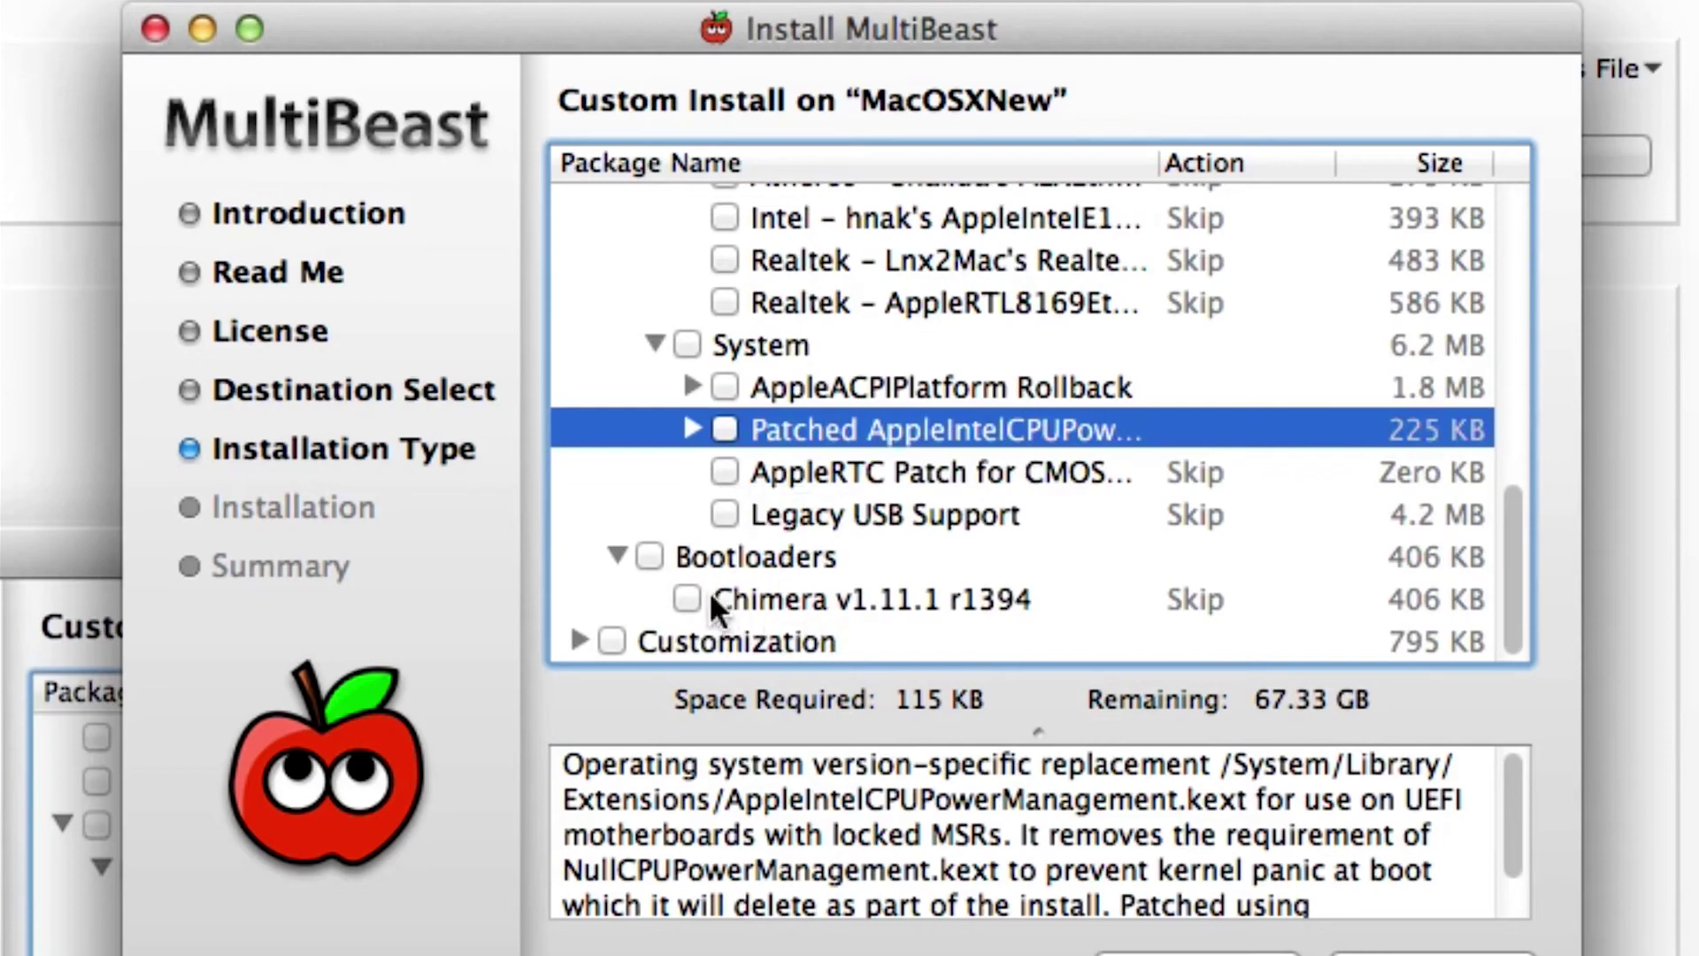
click(832, 607)
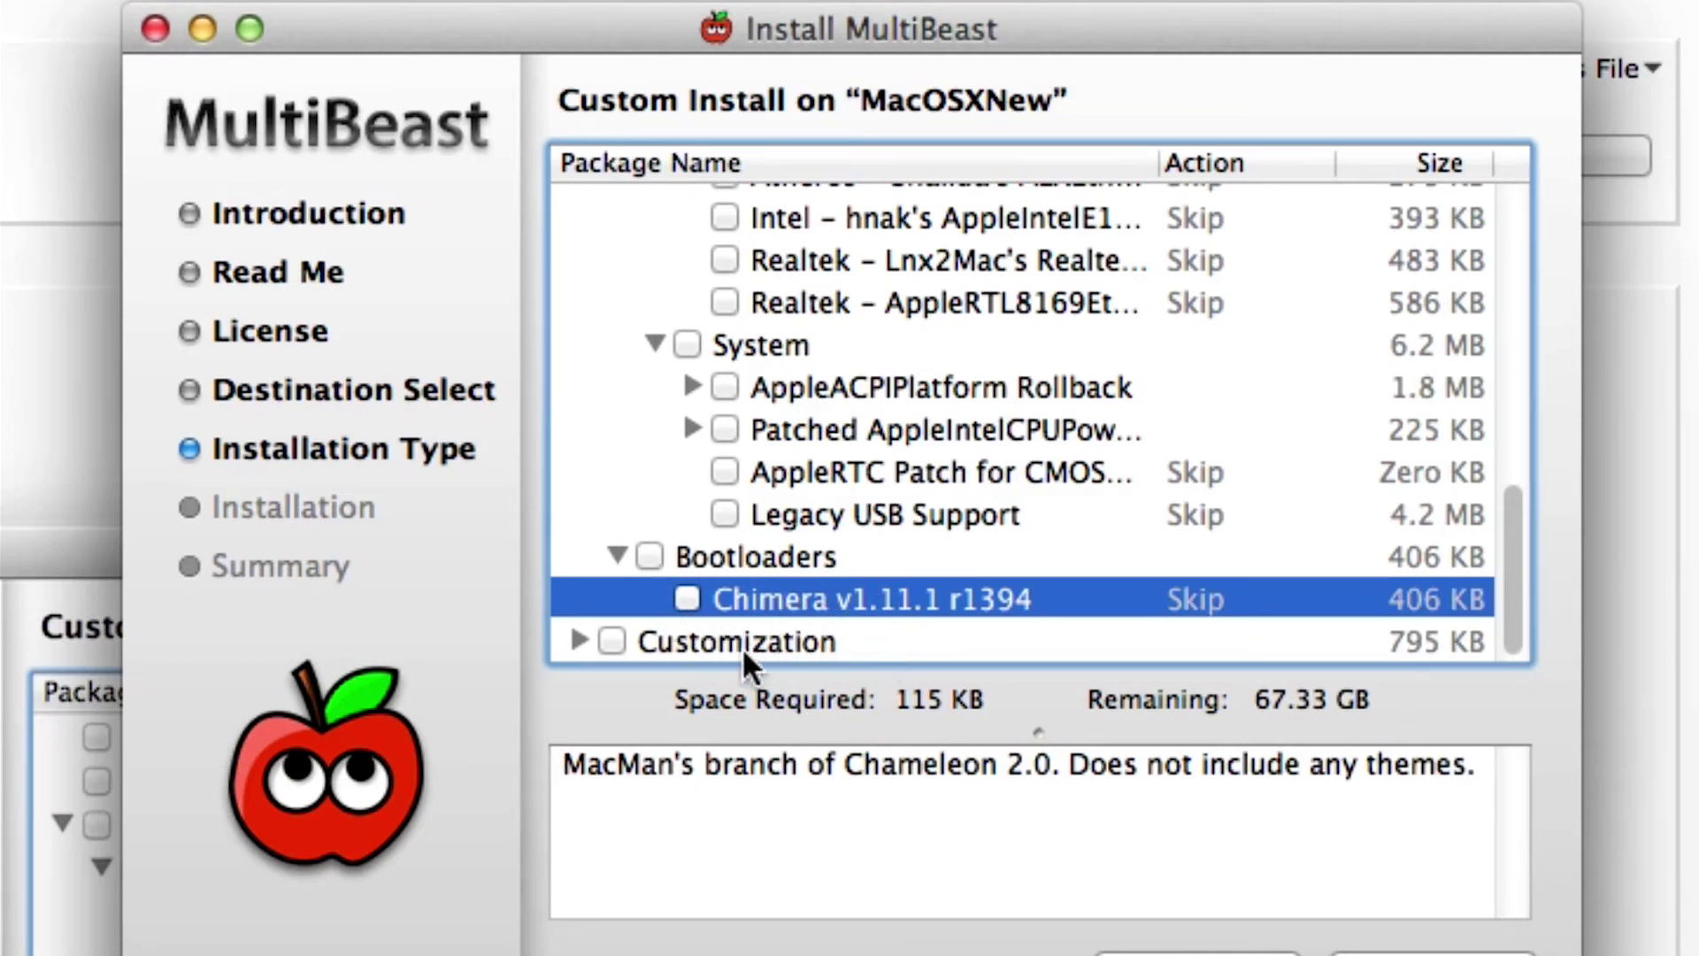
- Check Verbose Boot under Customization > Boot Options after reviewing its kernel flags and /Extra/ path
click(577, 639)
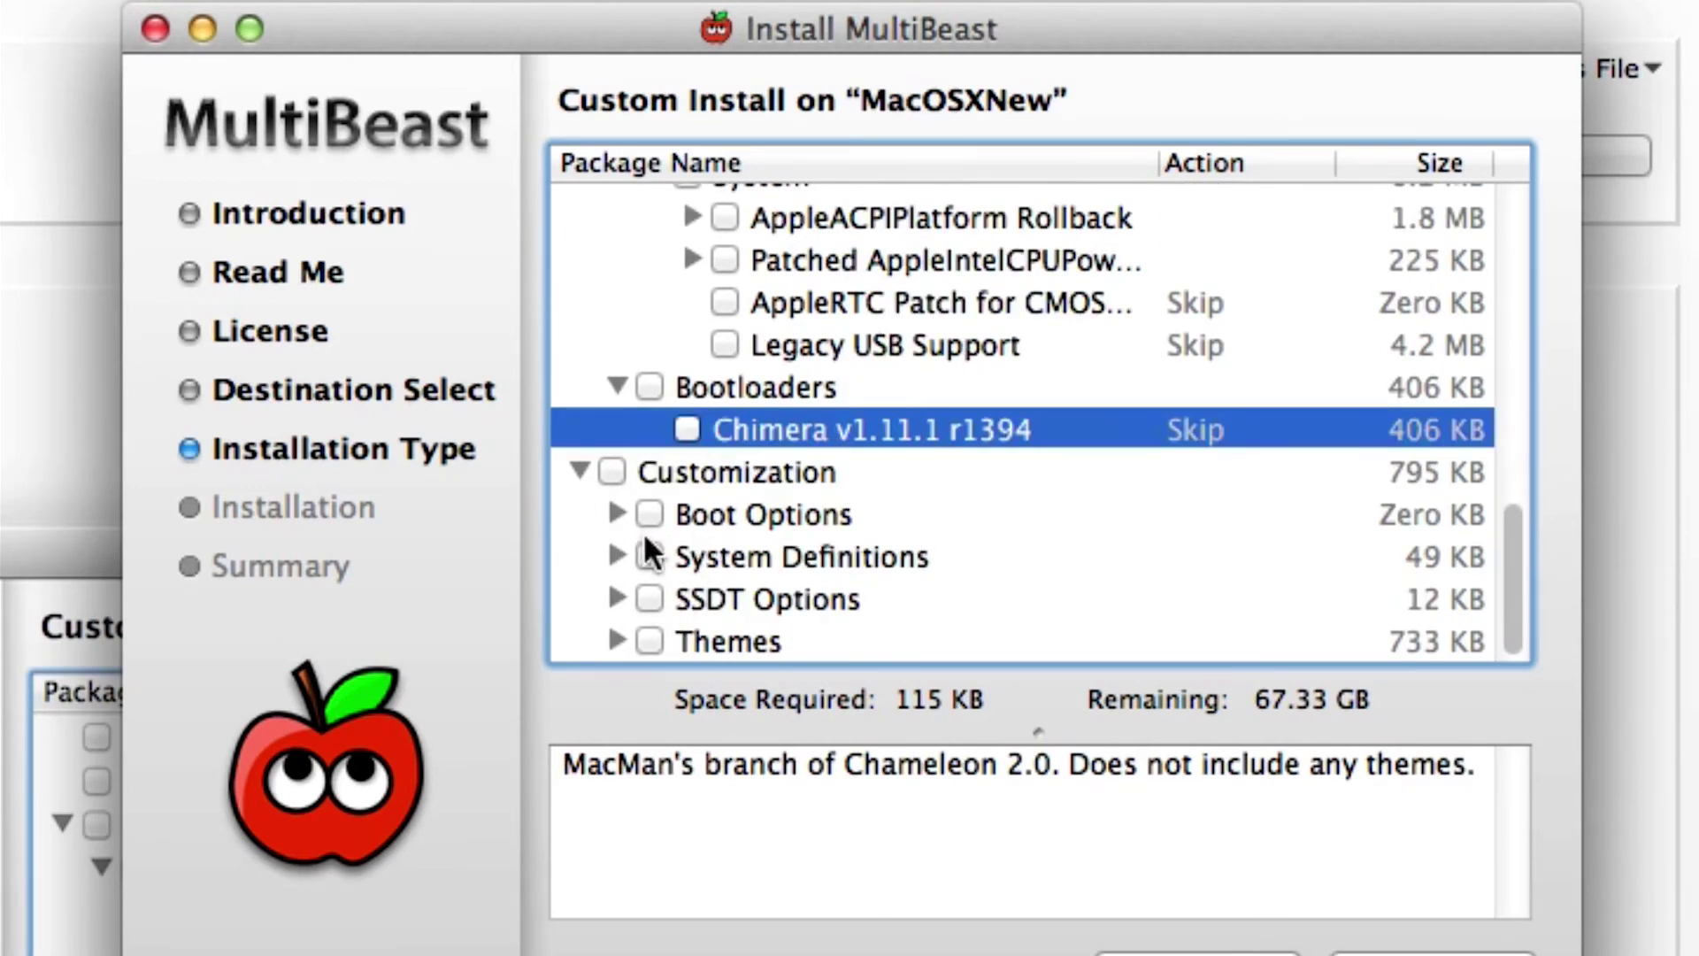
click(617, 514)
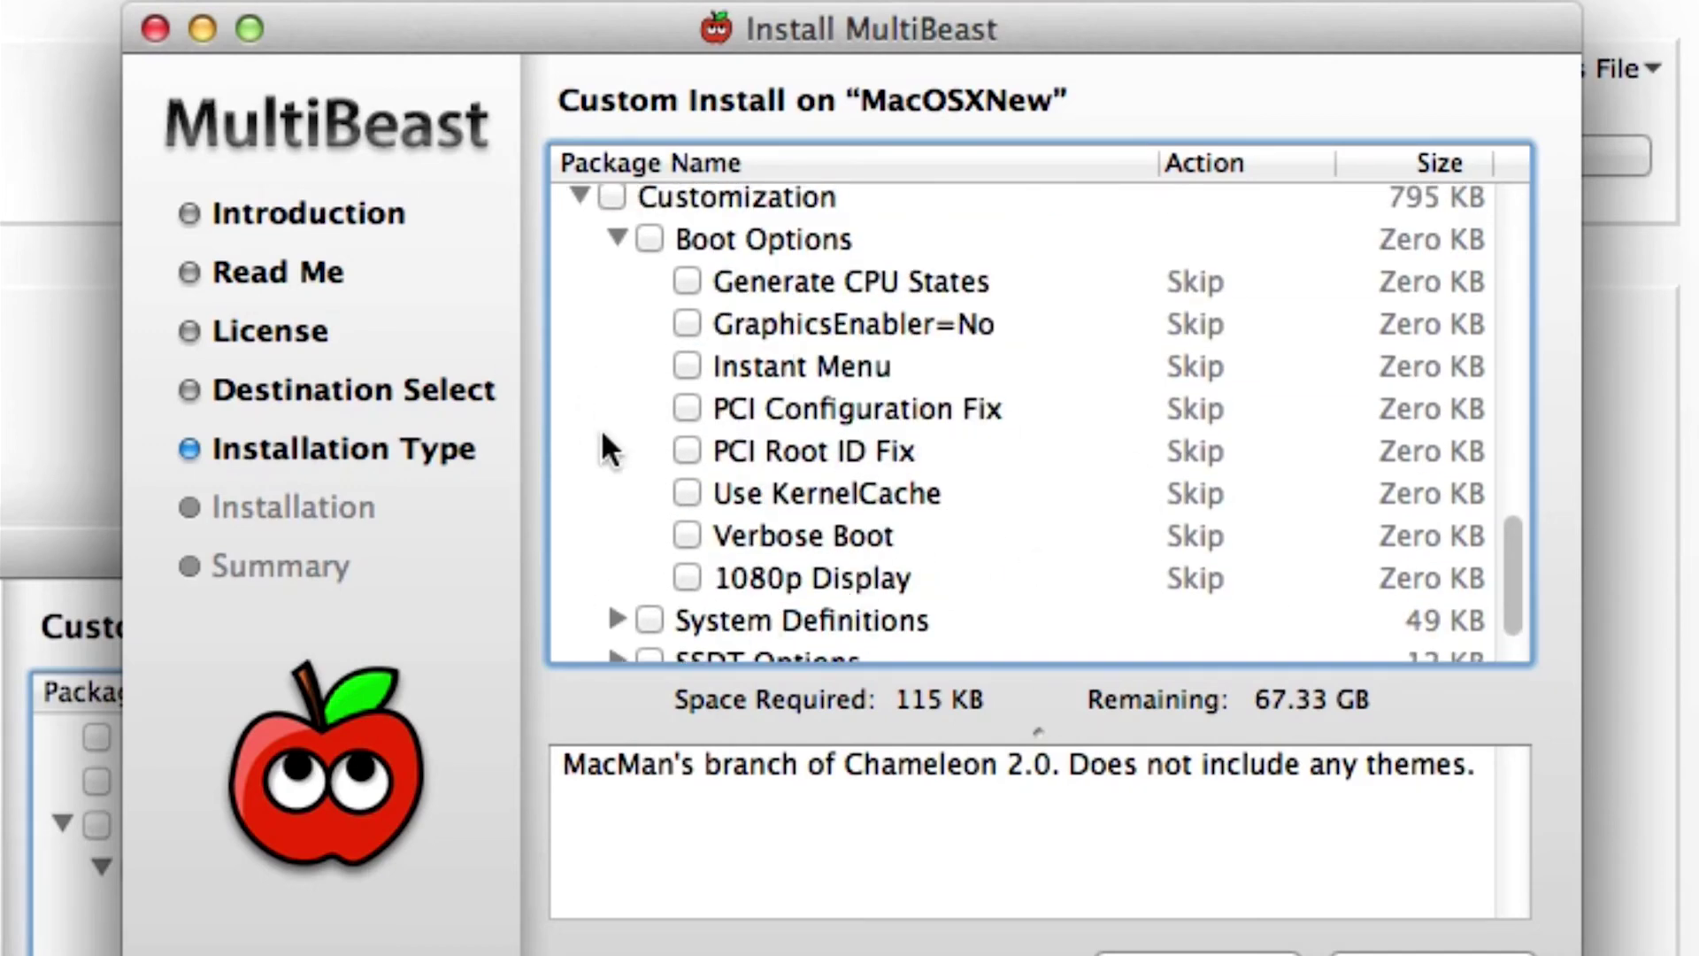
click(823, 537)
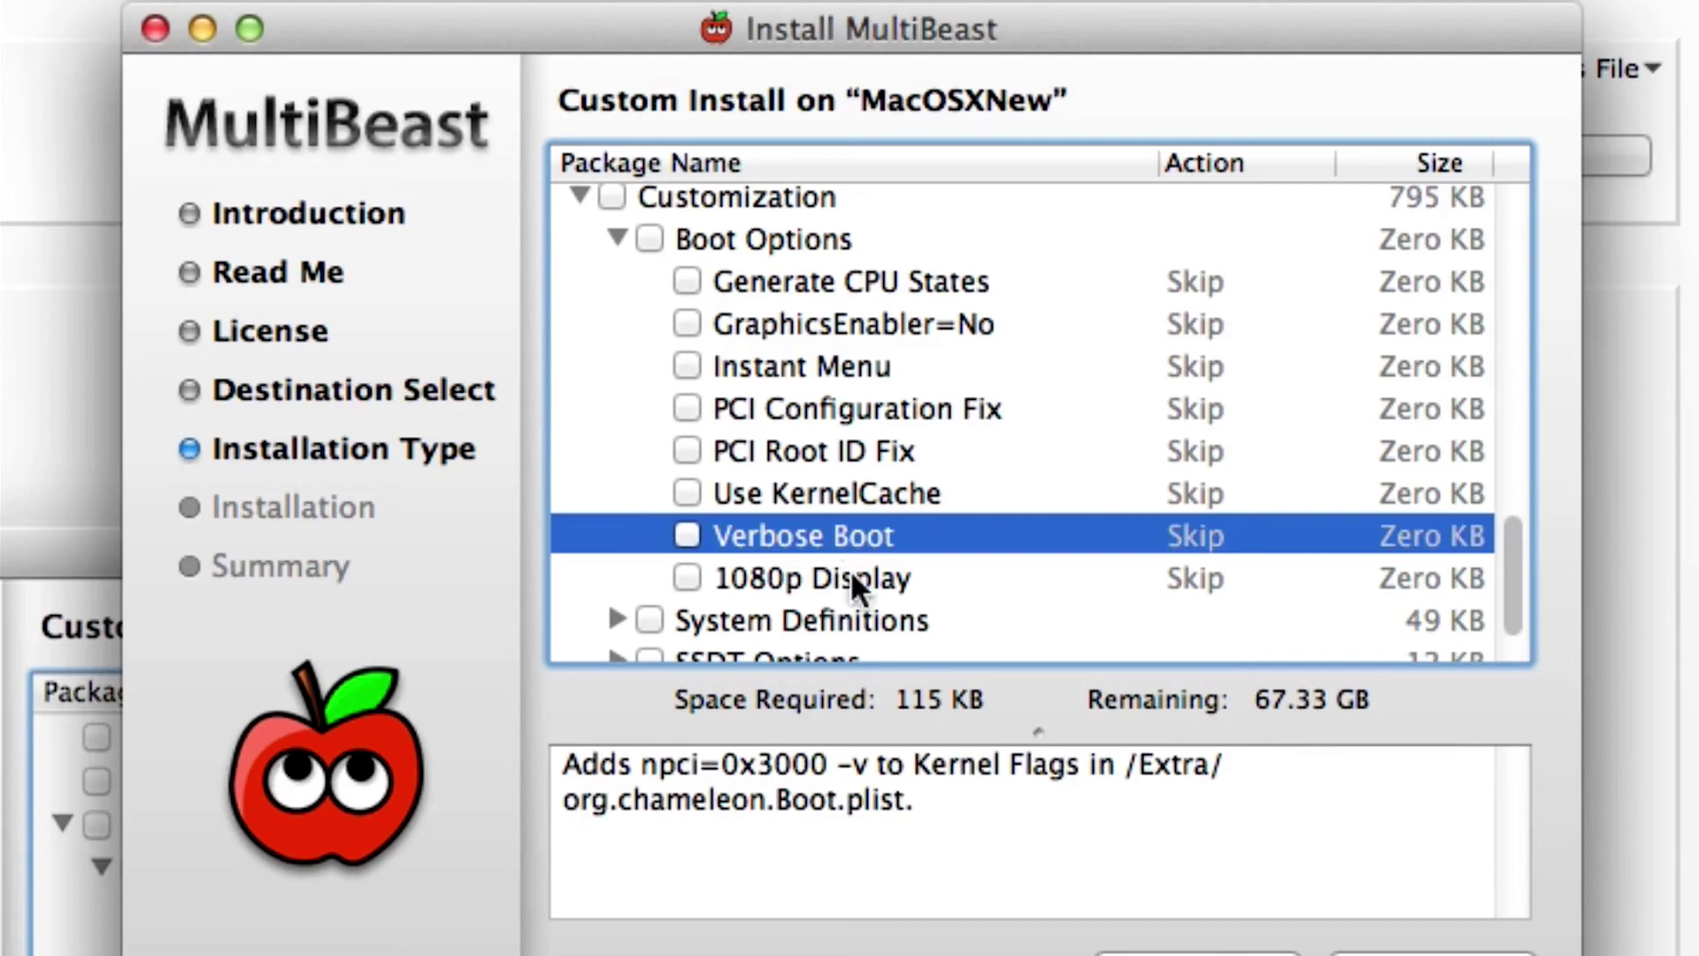
click(688, 536)
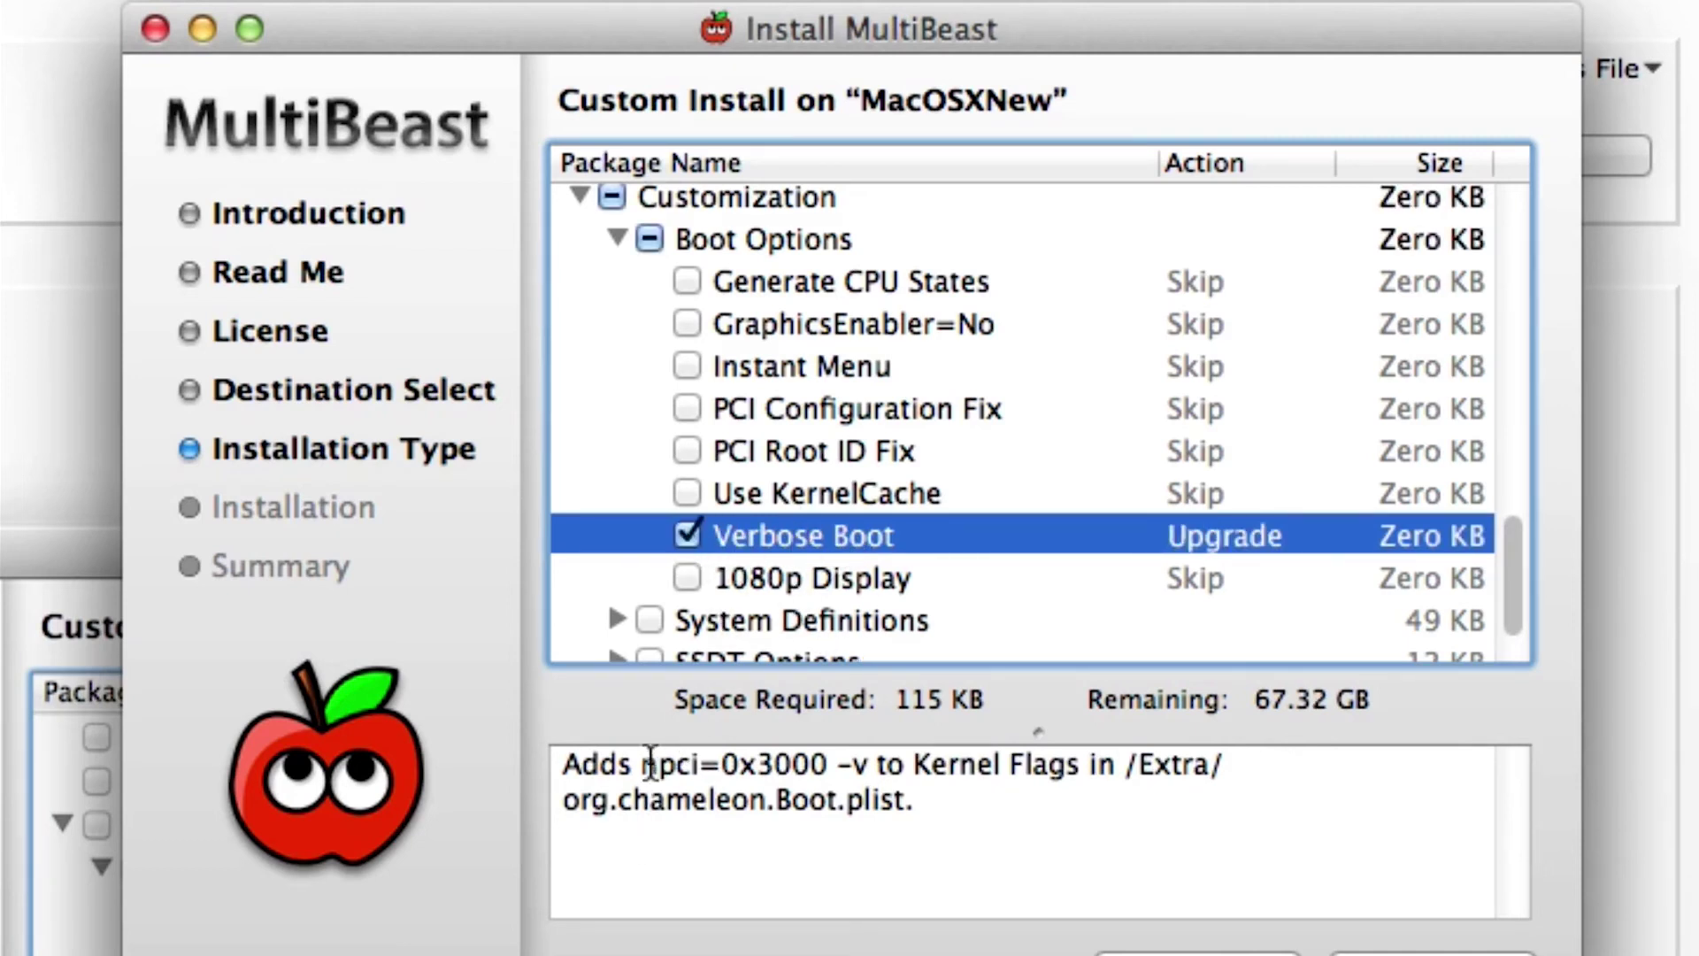
drag(647, 765, 911, 764)
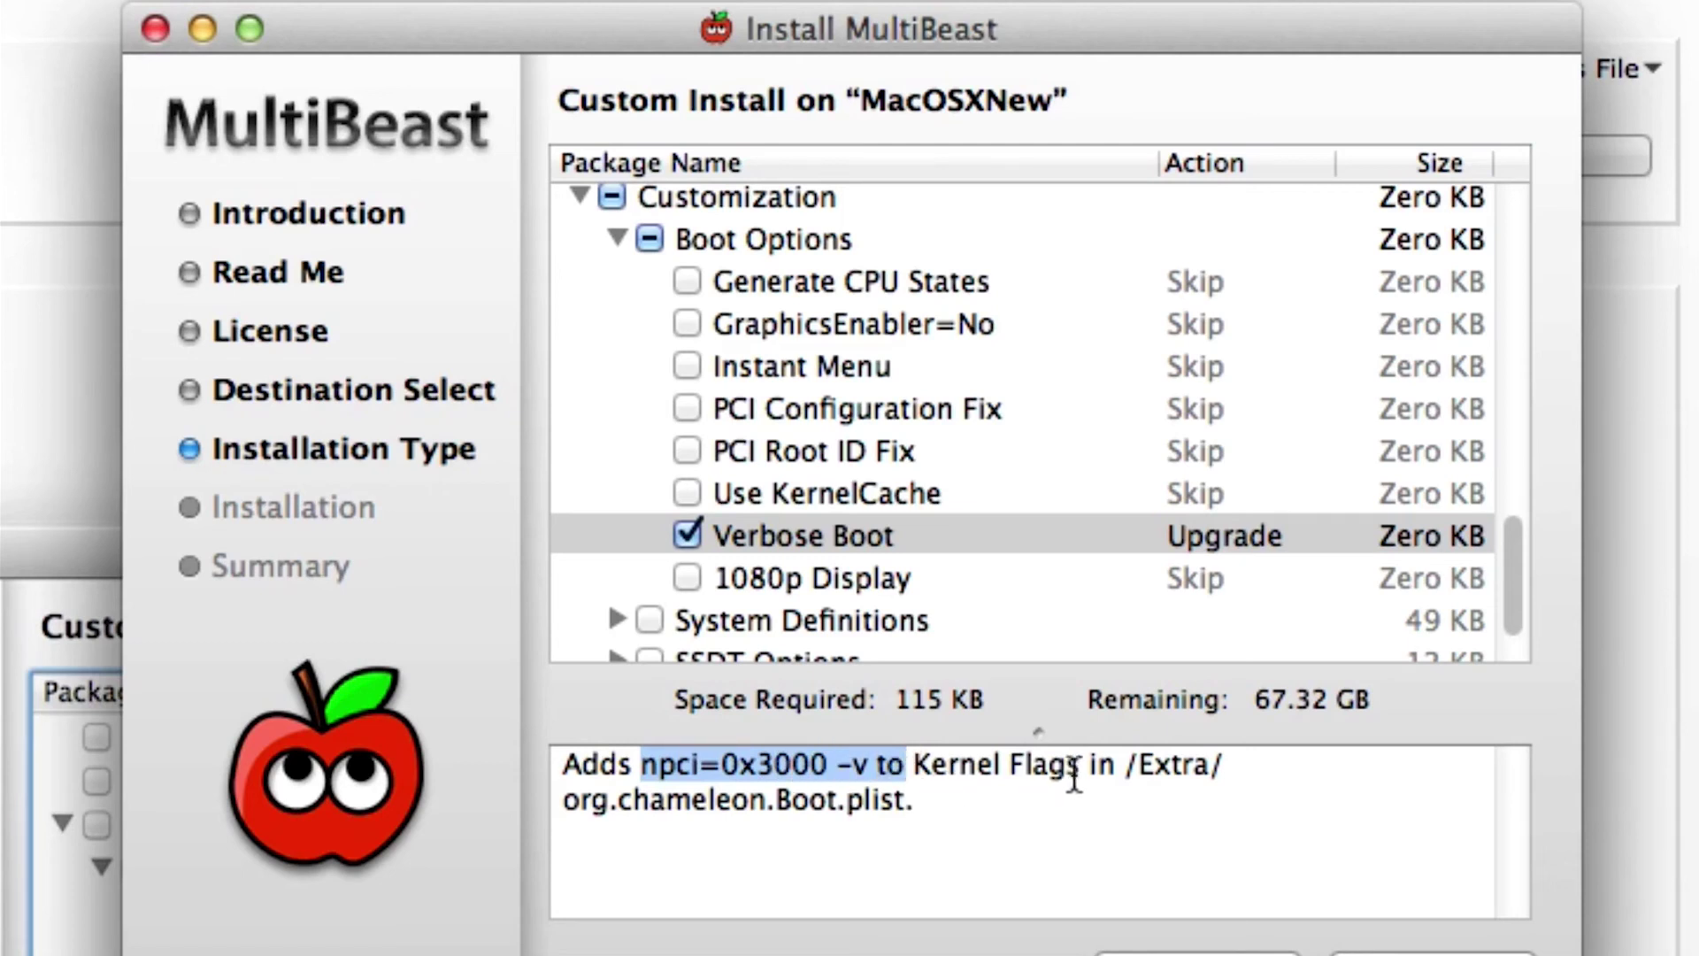
drag(1126, 763, 1270, 763)
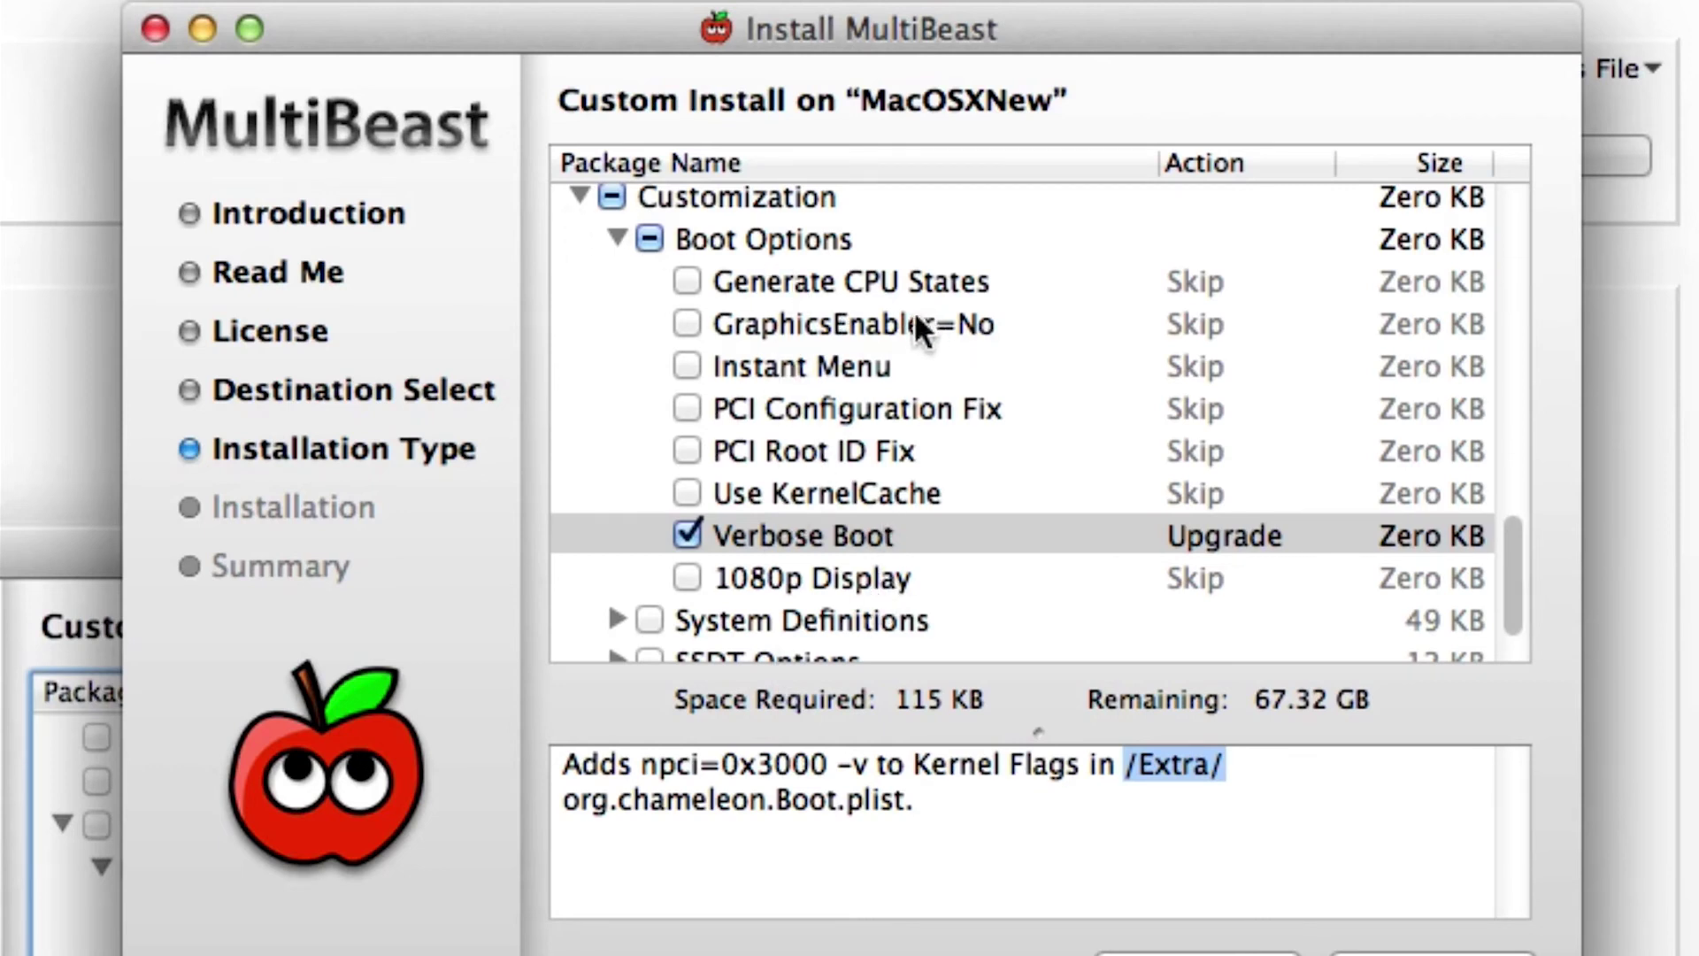
- Check the Chimera v1.11.1 r1394 bootloader, bringing required space to 520 KB
scroll(896, 287, up, 4)
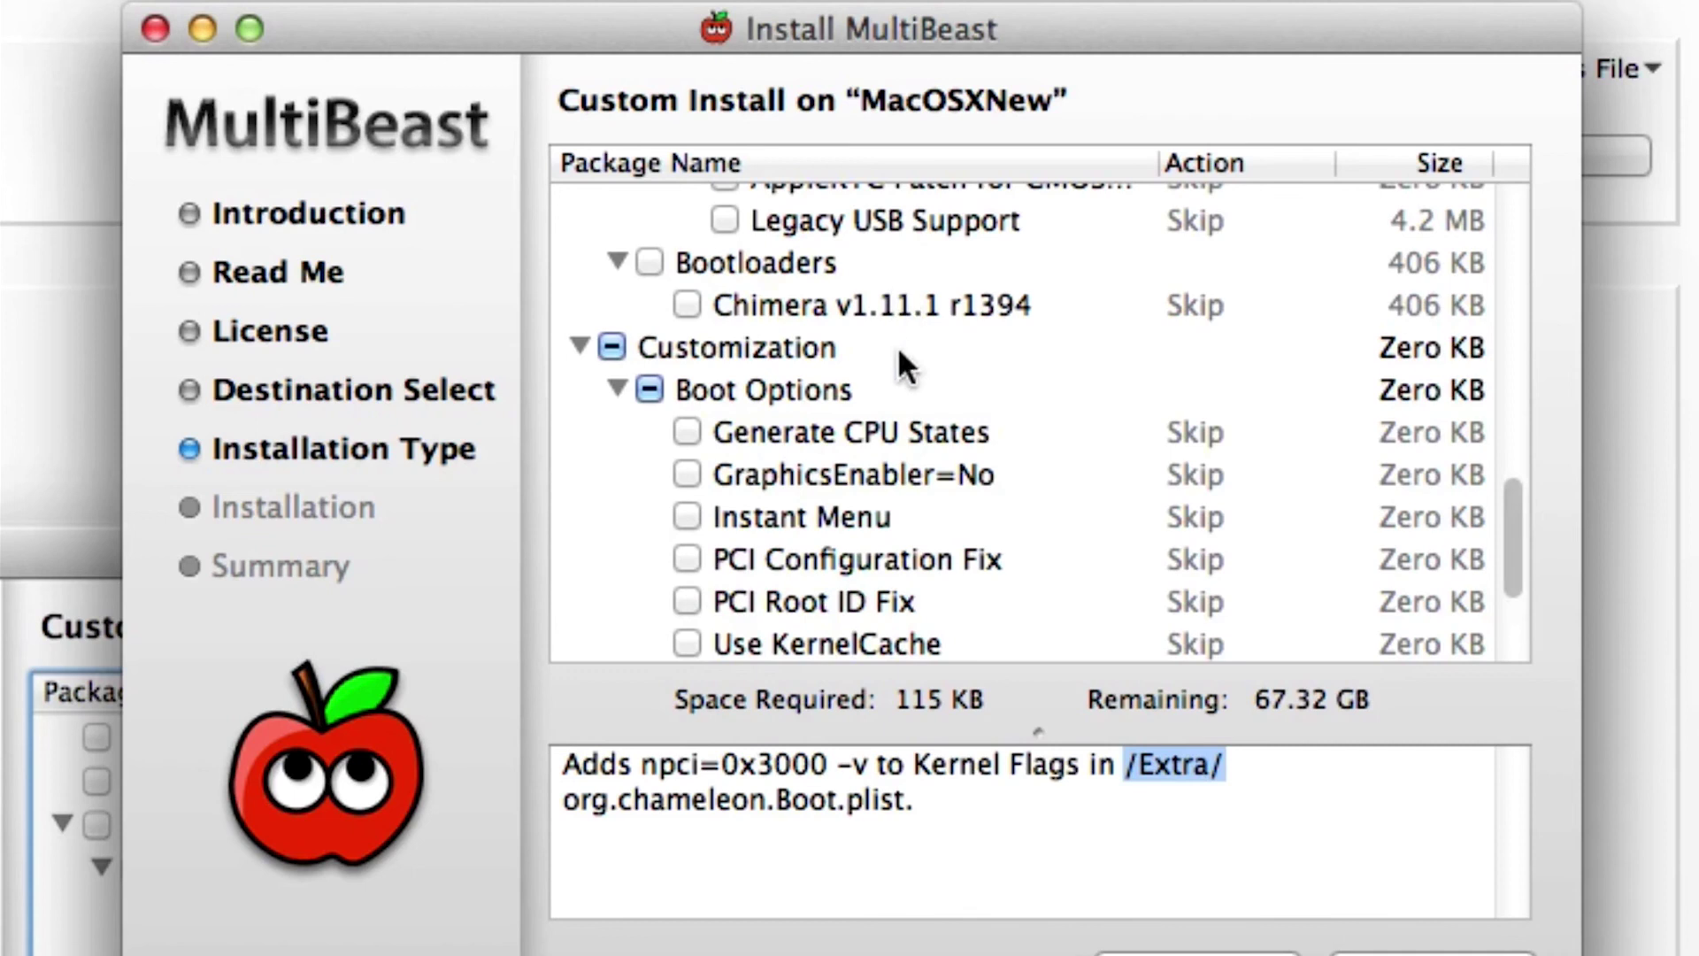
click(687, 304)
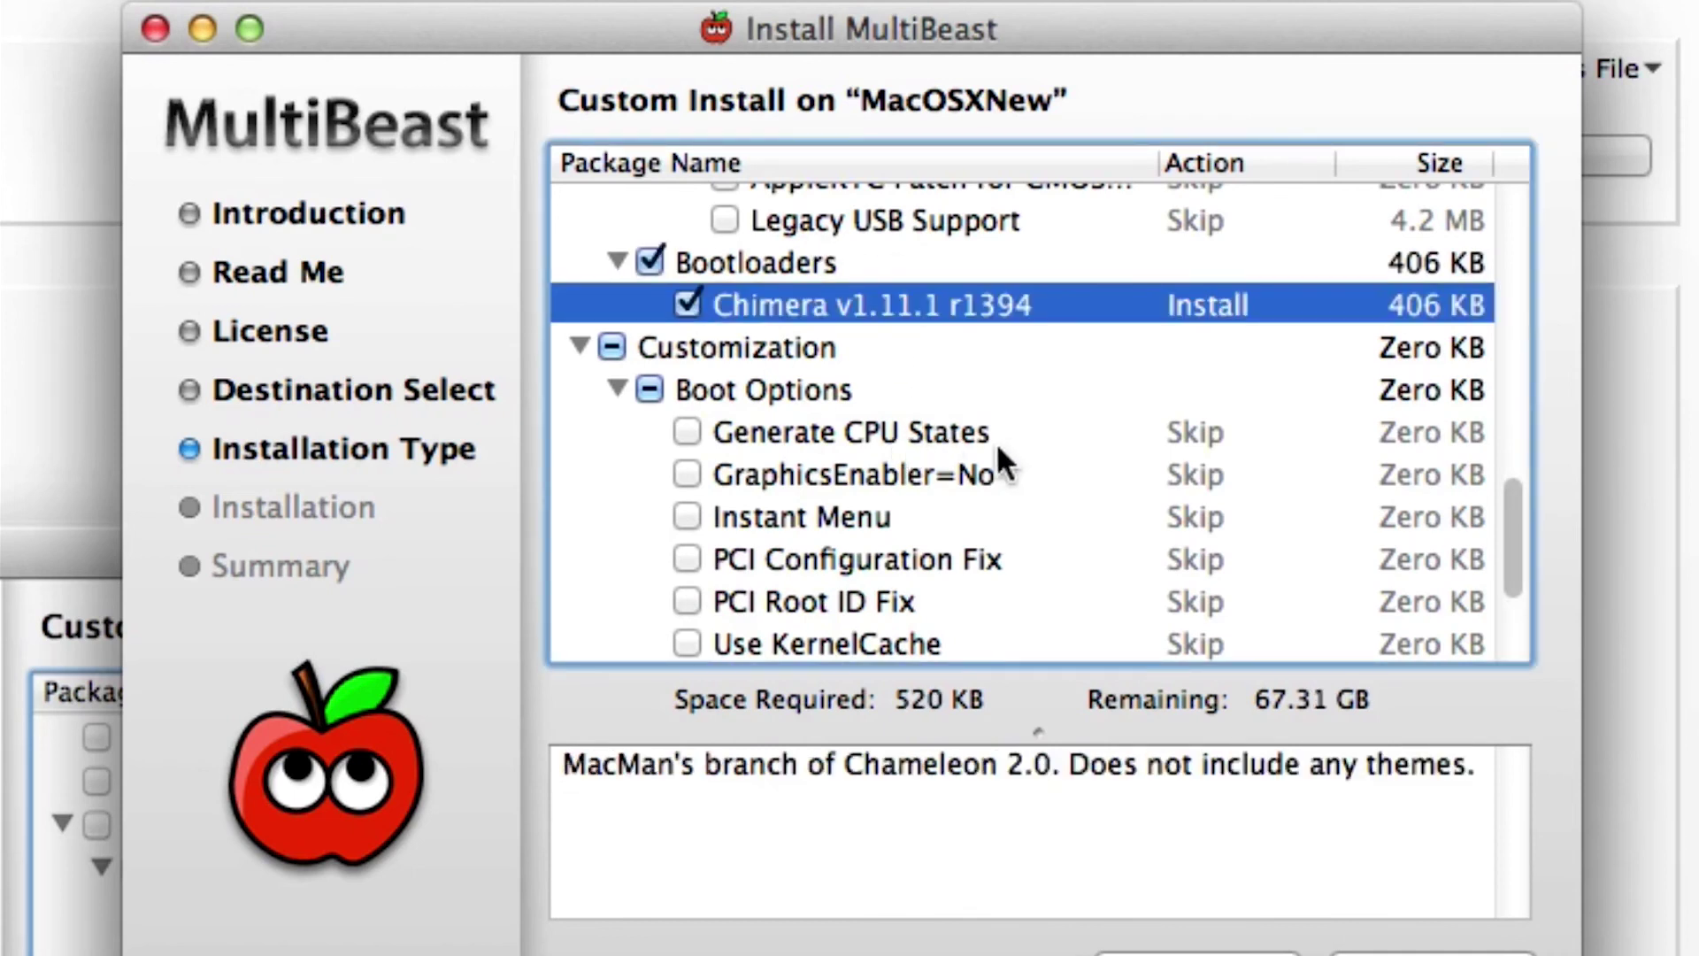
scroll(968, 555, down, 3)
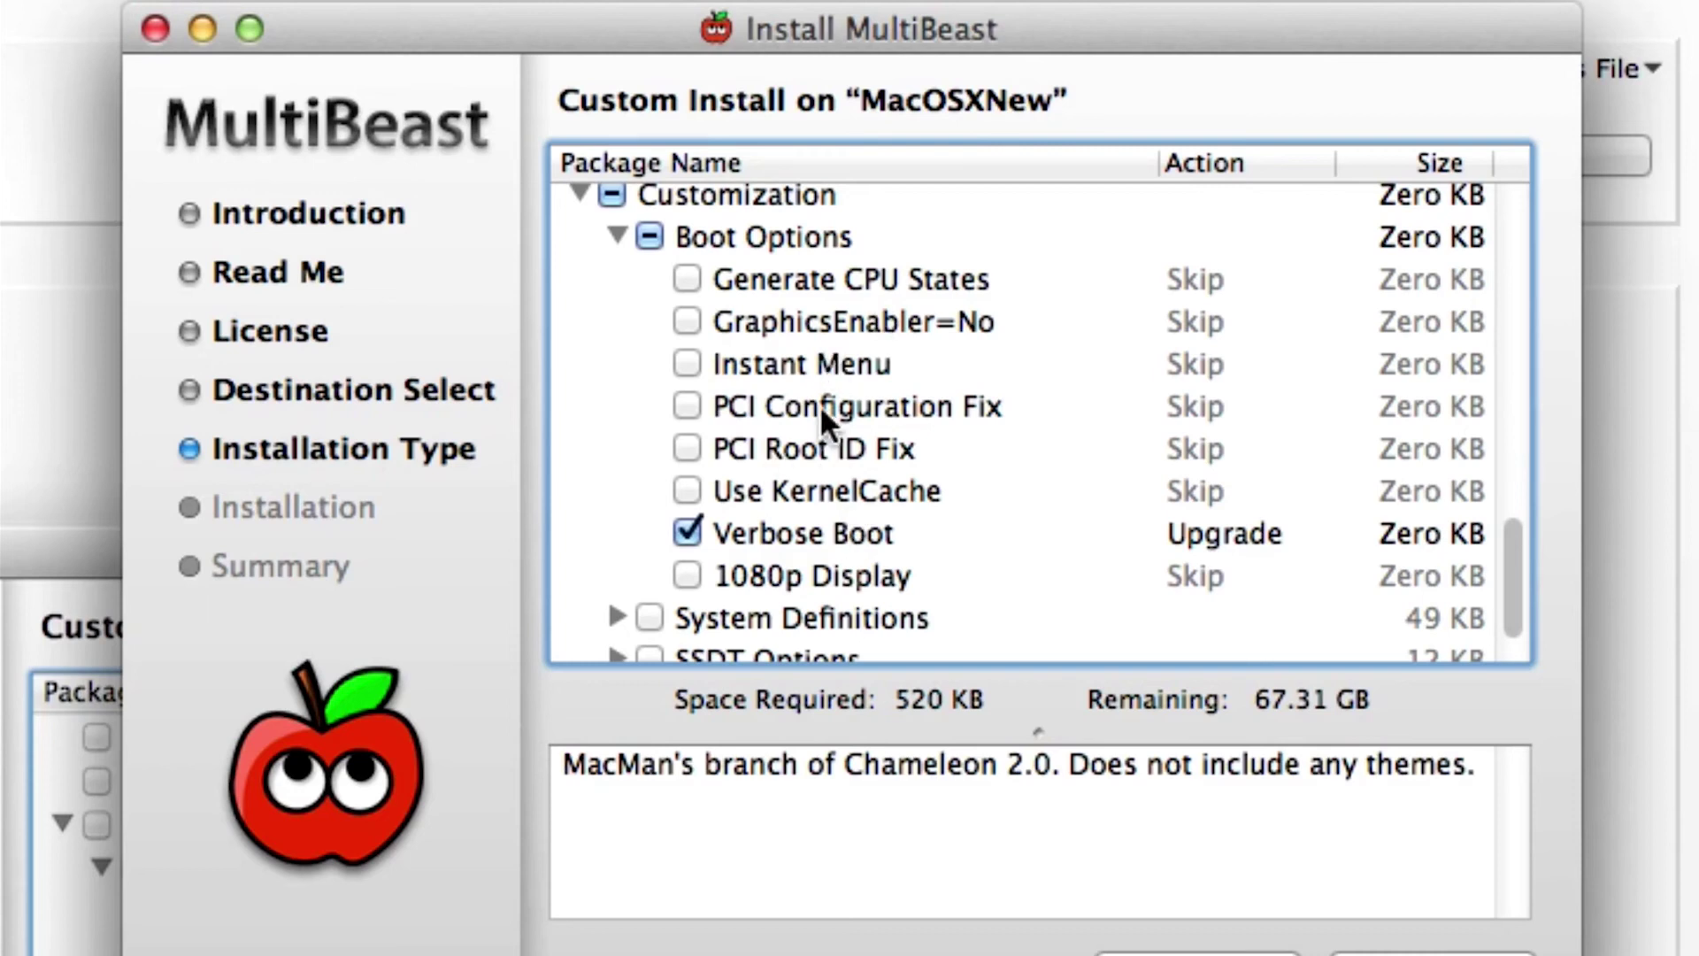
scroll(885, 416, down, 1)
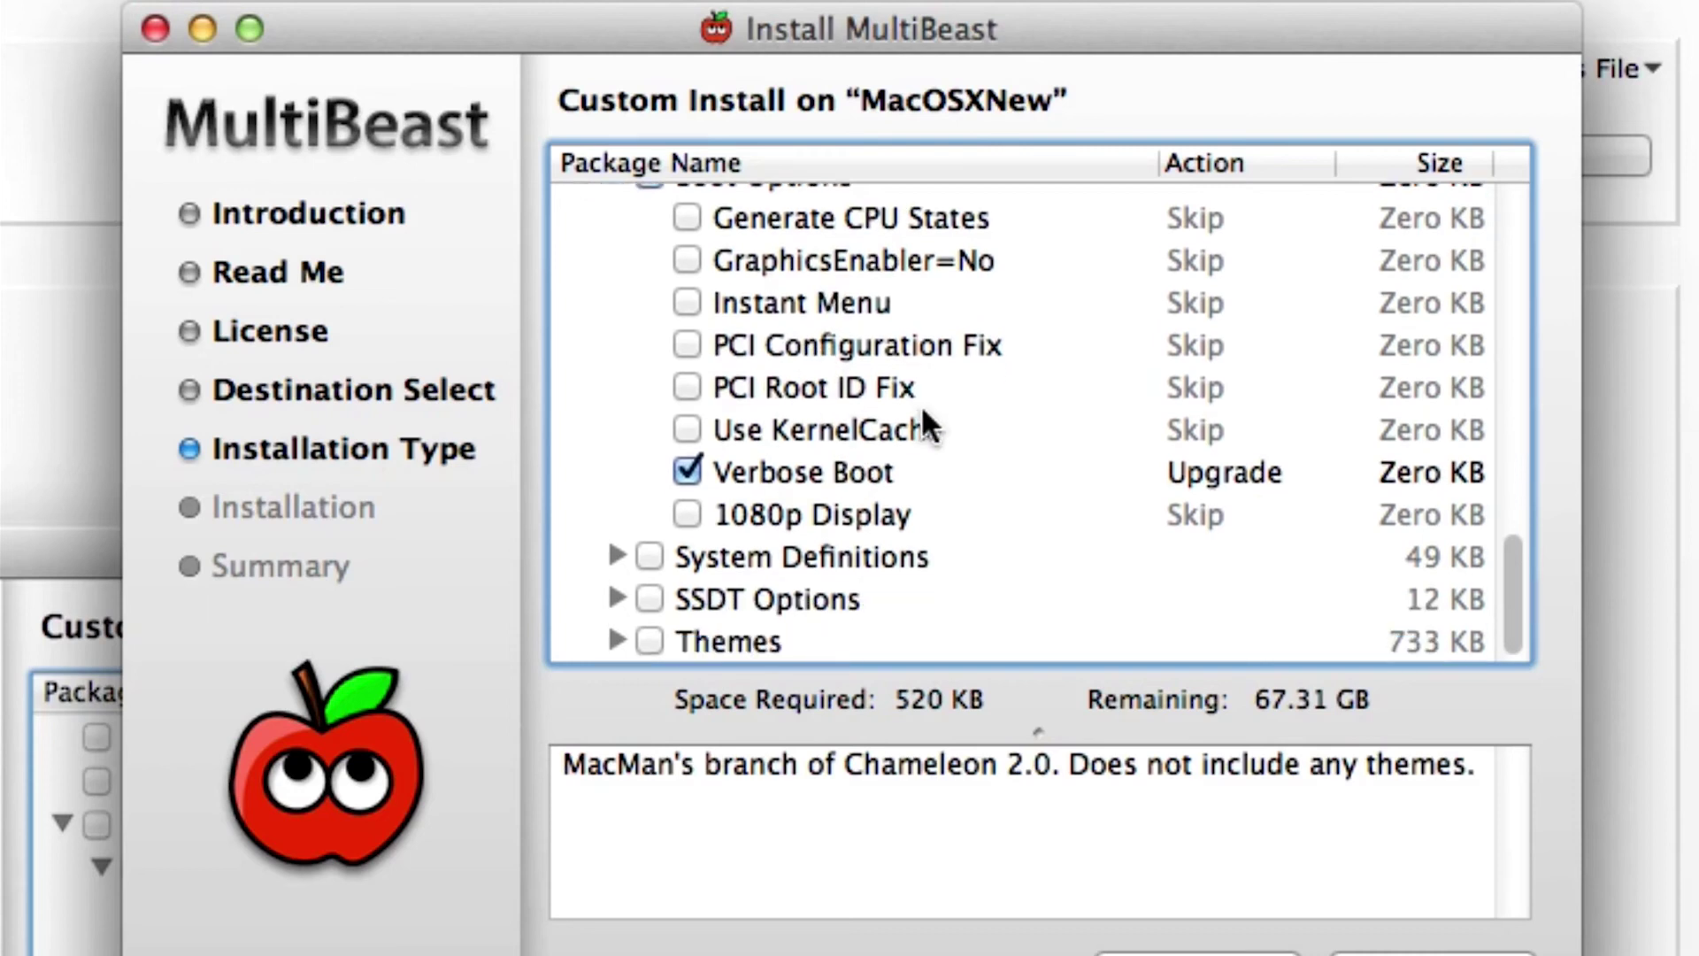
- Check the Mac Pro 3,1 system definition, bringing required space to 524 KB
click(616, 556)
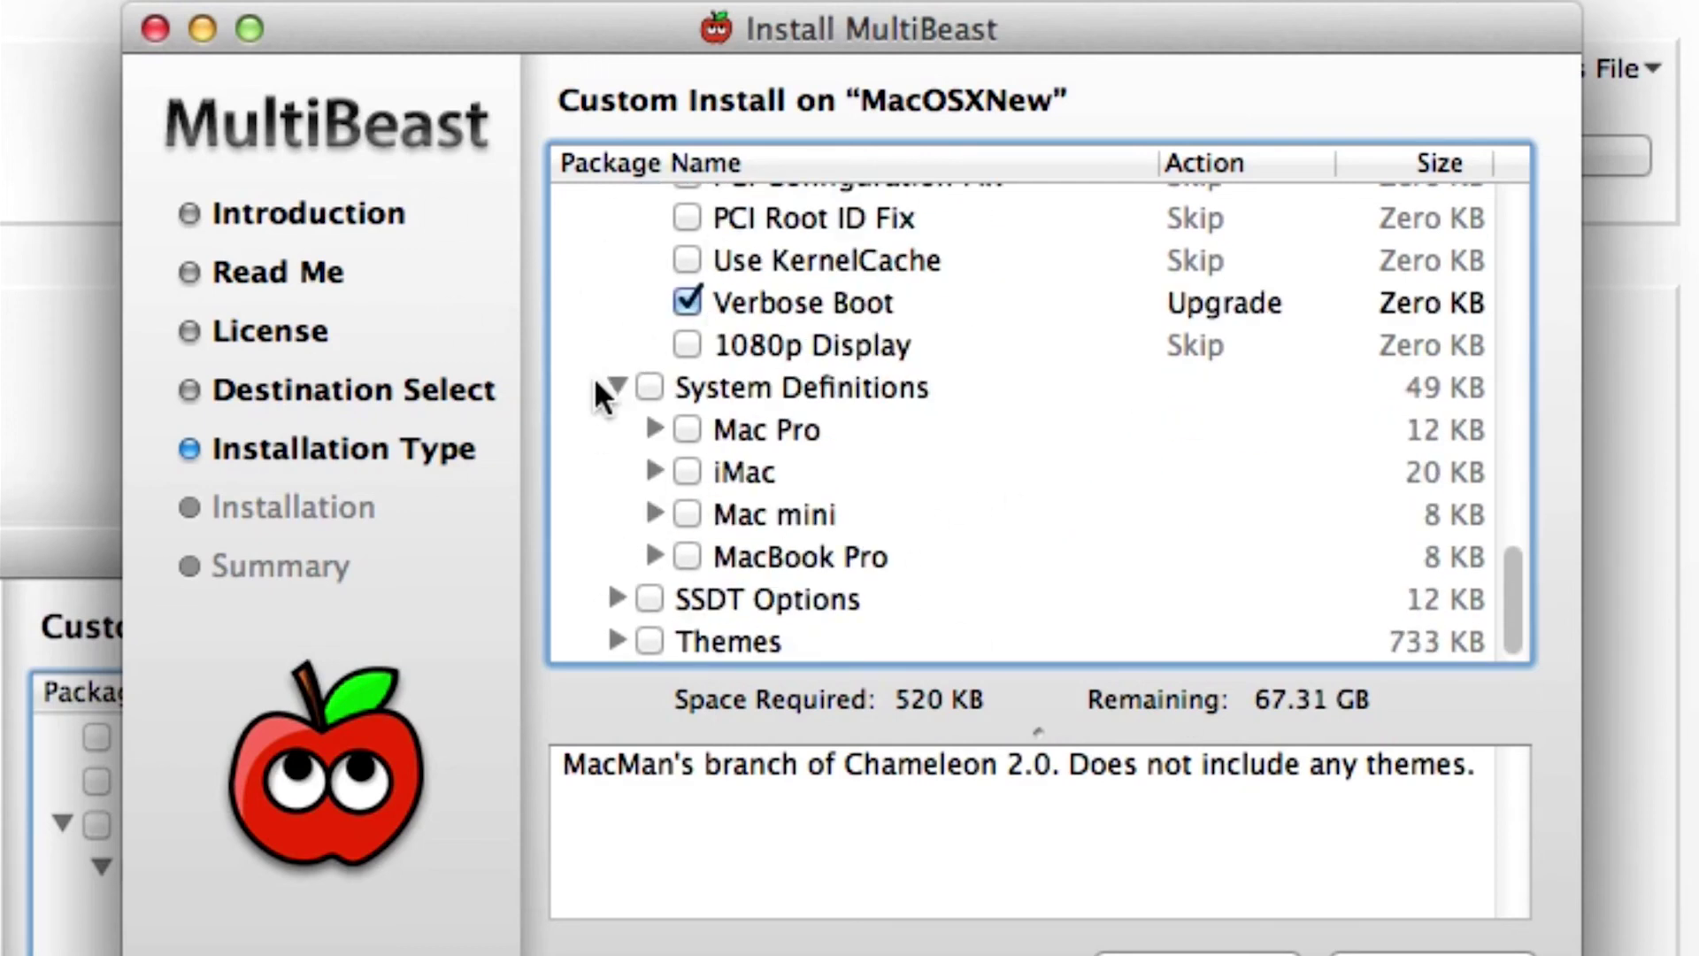
click(655, 428)
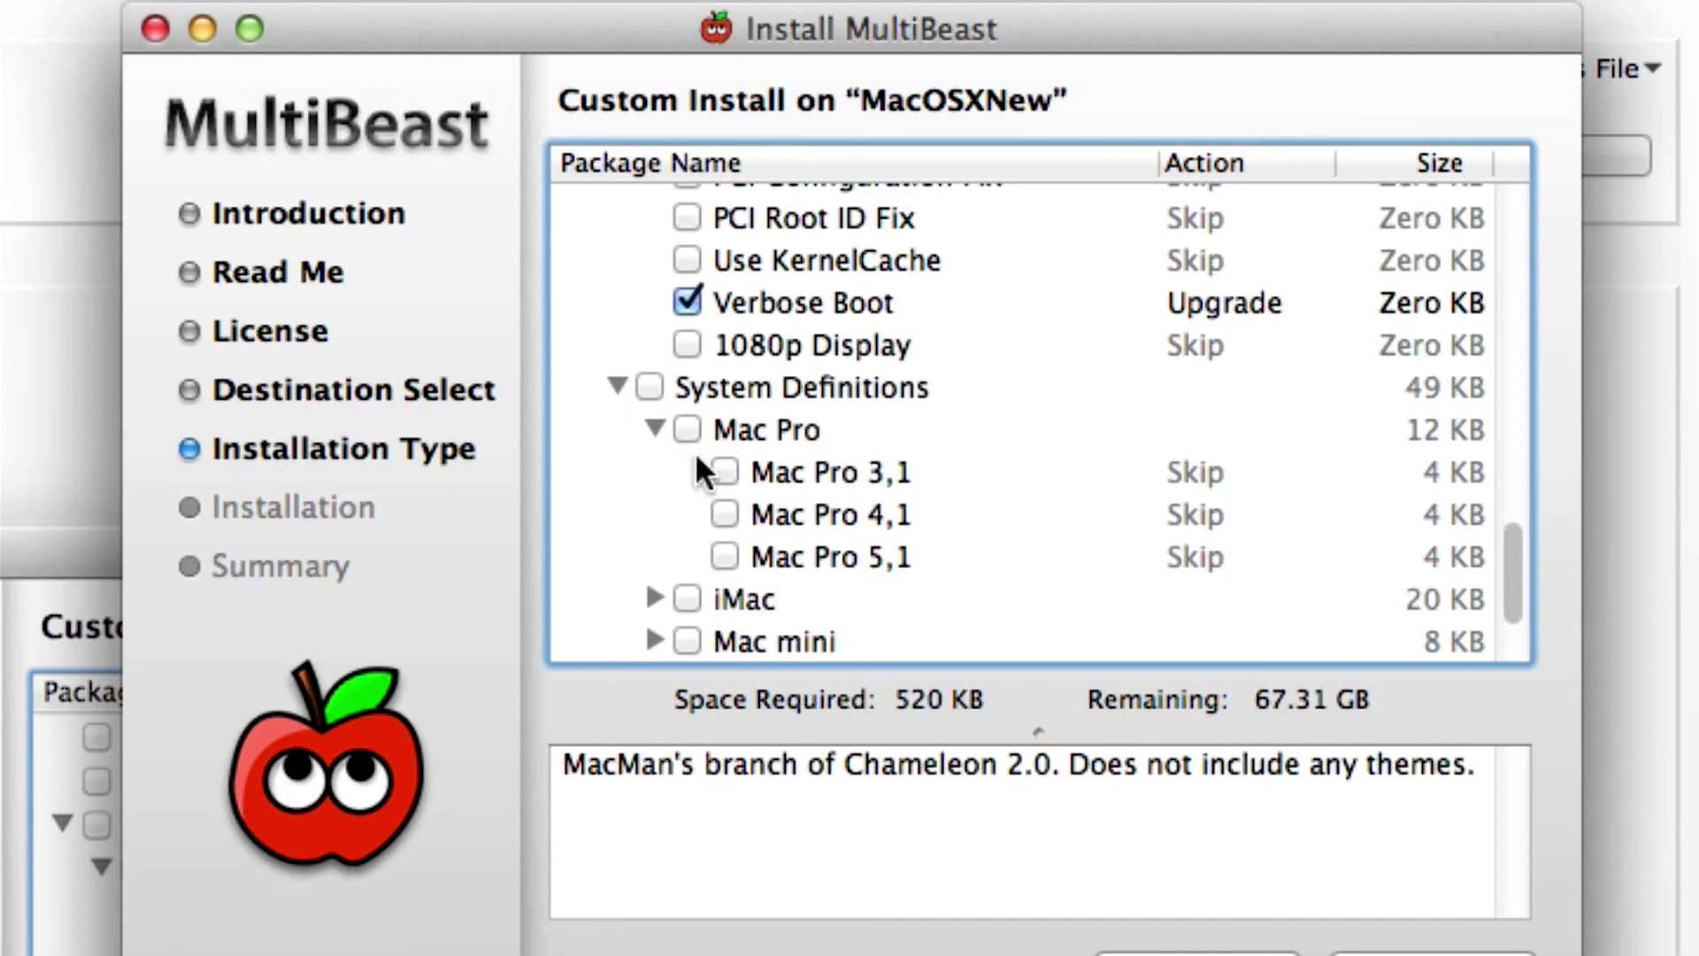
click(749, 472)
click(726, 472)
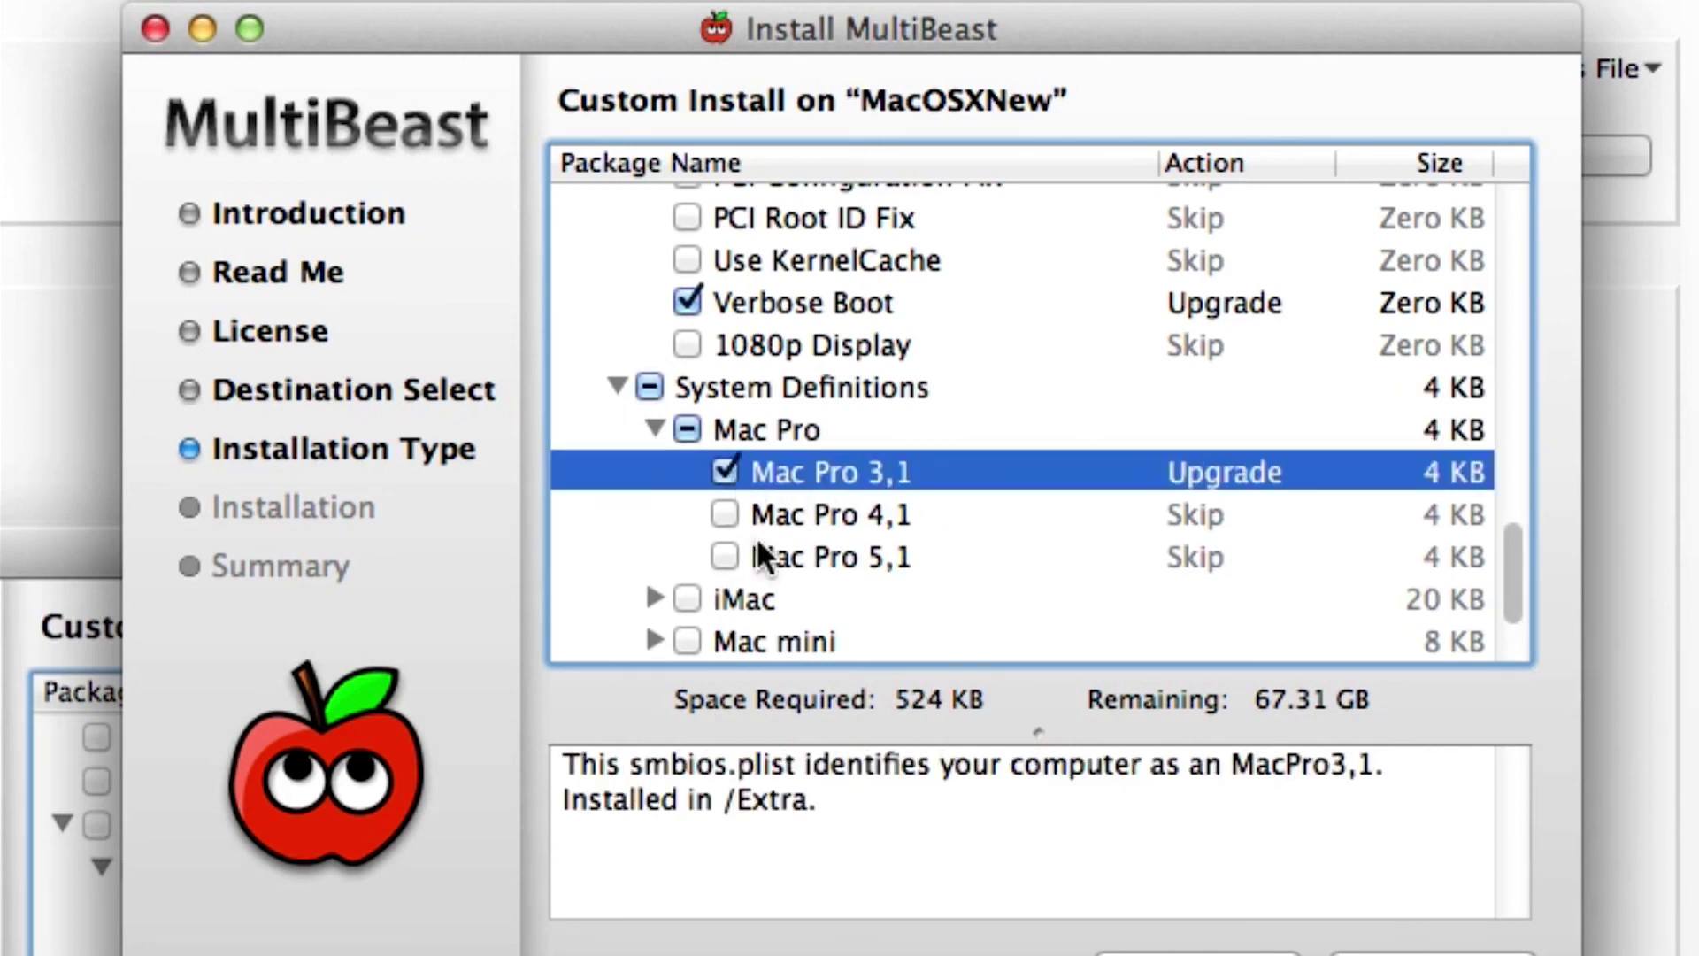
scroll(768, 475, down, 3)
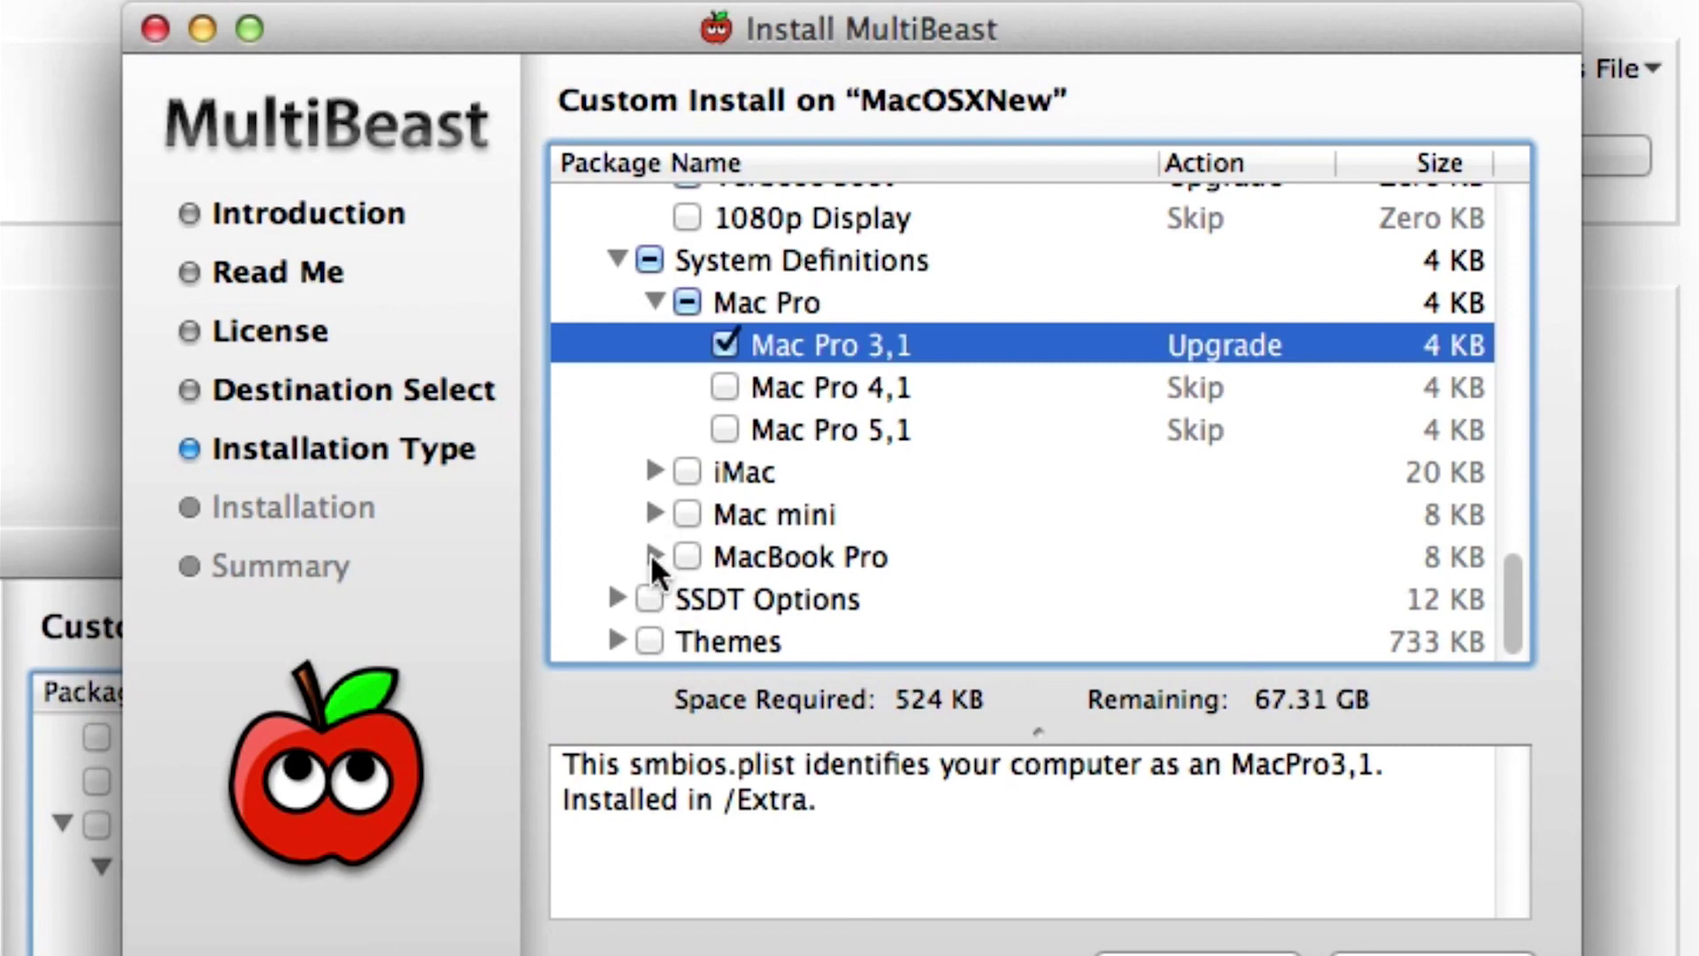
- Read the overclocked Sandy Bridge SSDT description and its 4.2 Ghz limit, leaving it unchecked
click(616, 599)
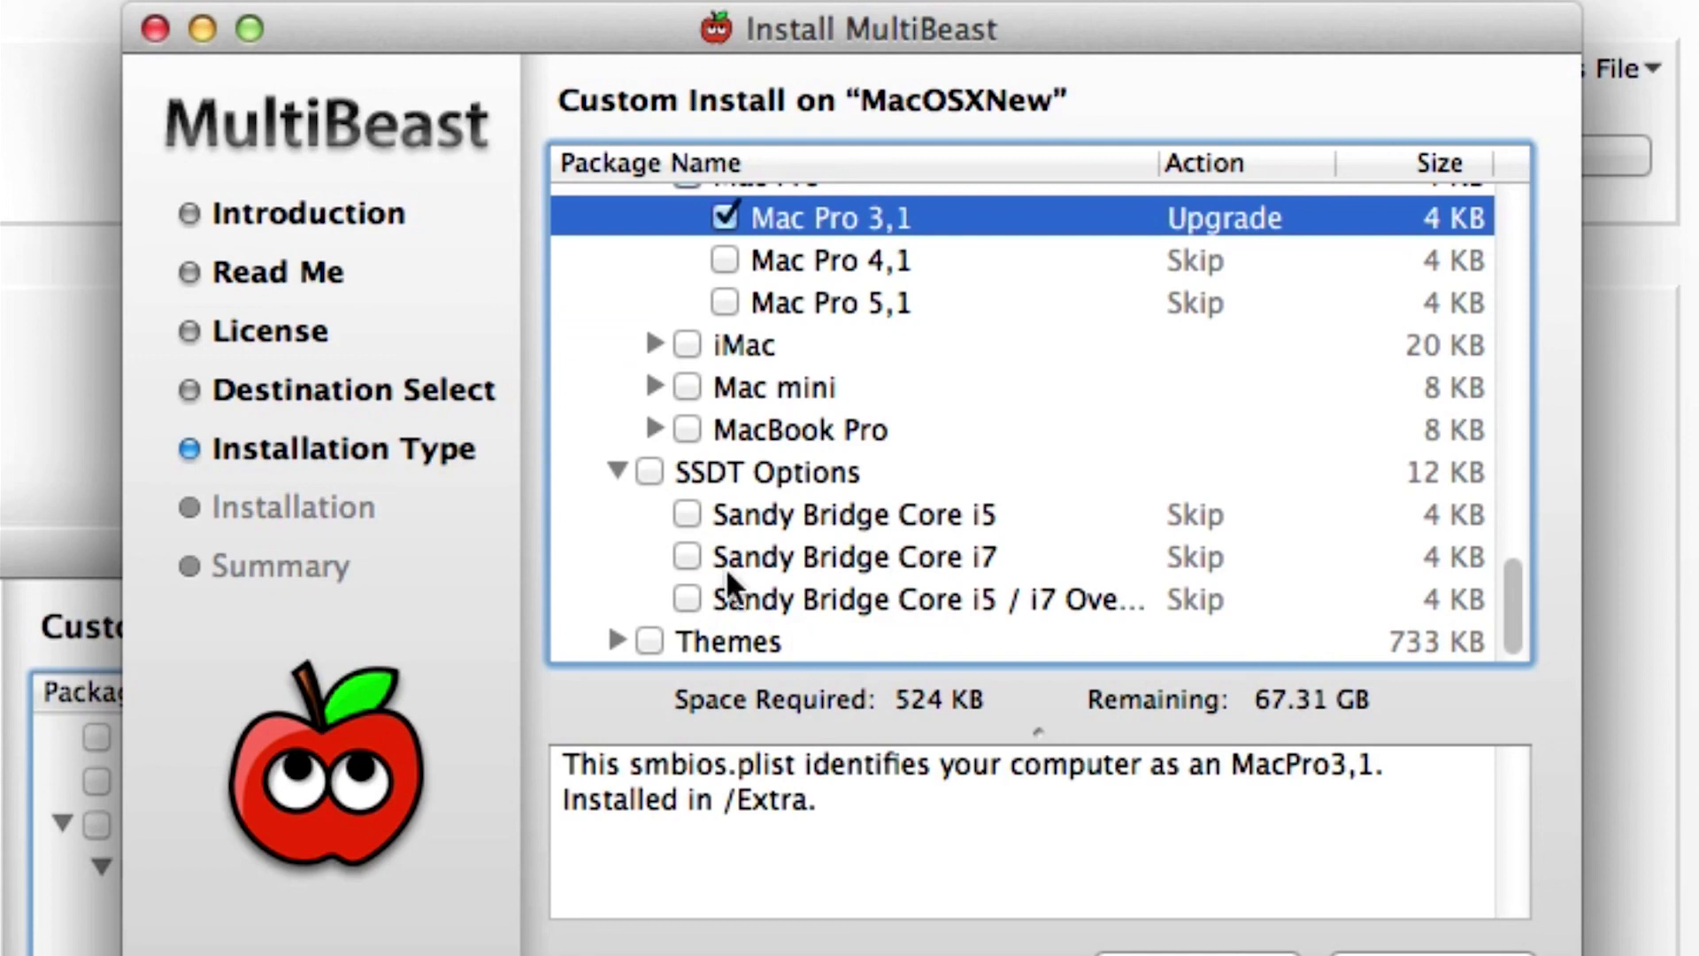
click(952, 598)
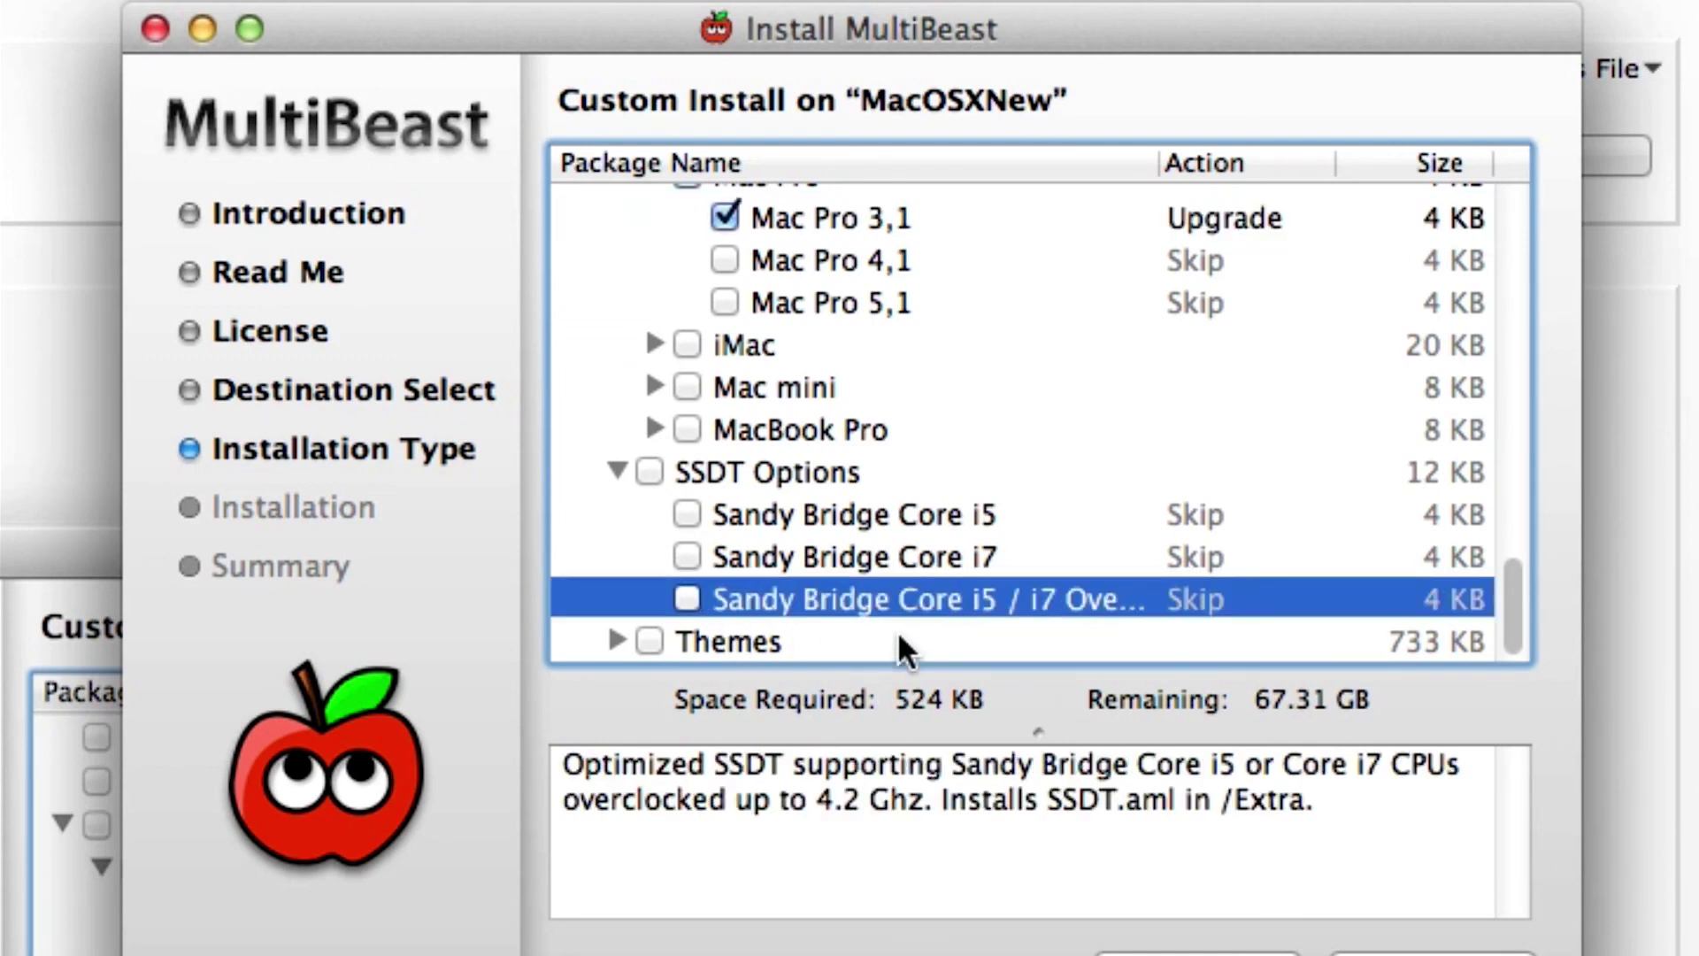
drag(815, 801, 912, 804)
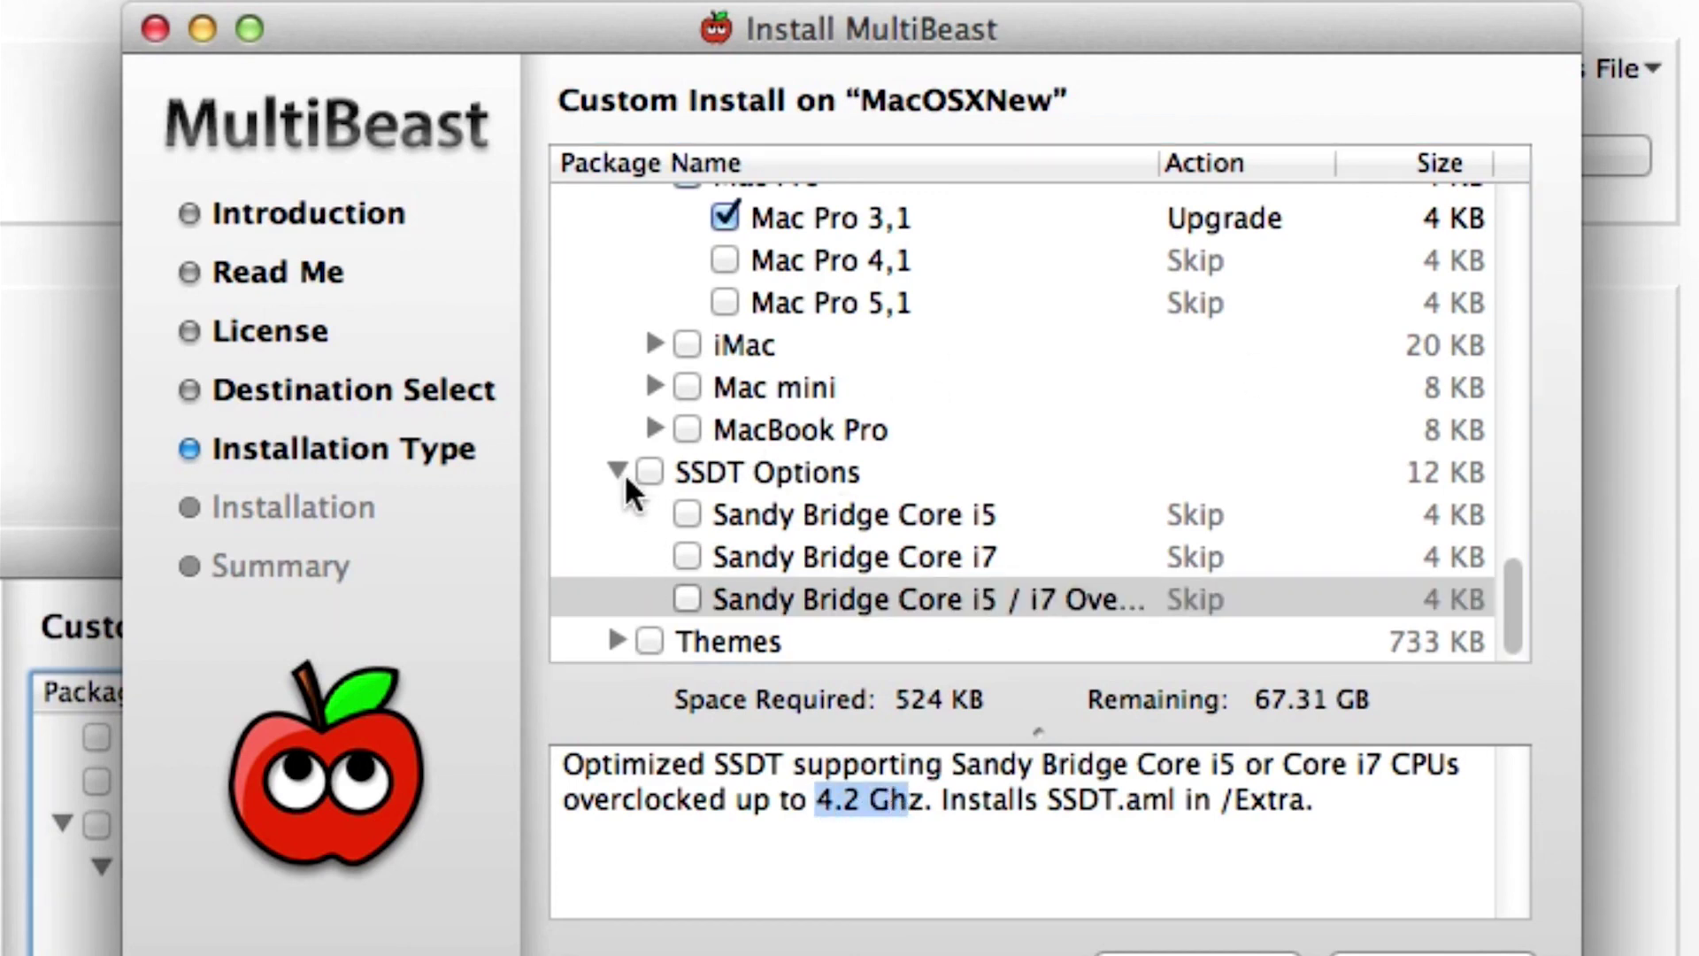
- Collapse SSDT Options and expand Themes to view its two unchecked themes
click(618, 469)
click(616, 639)
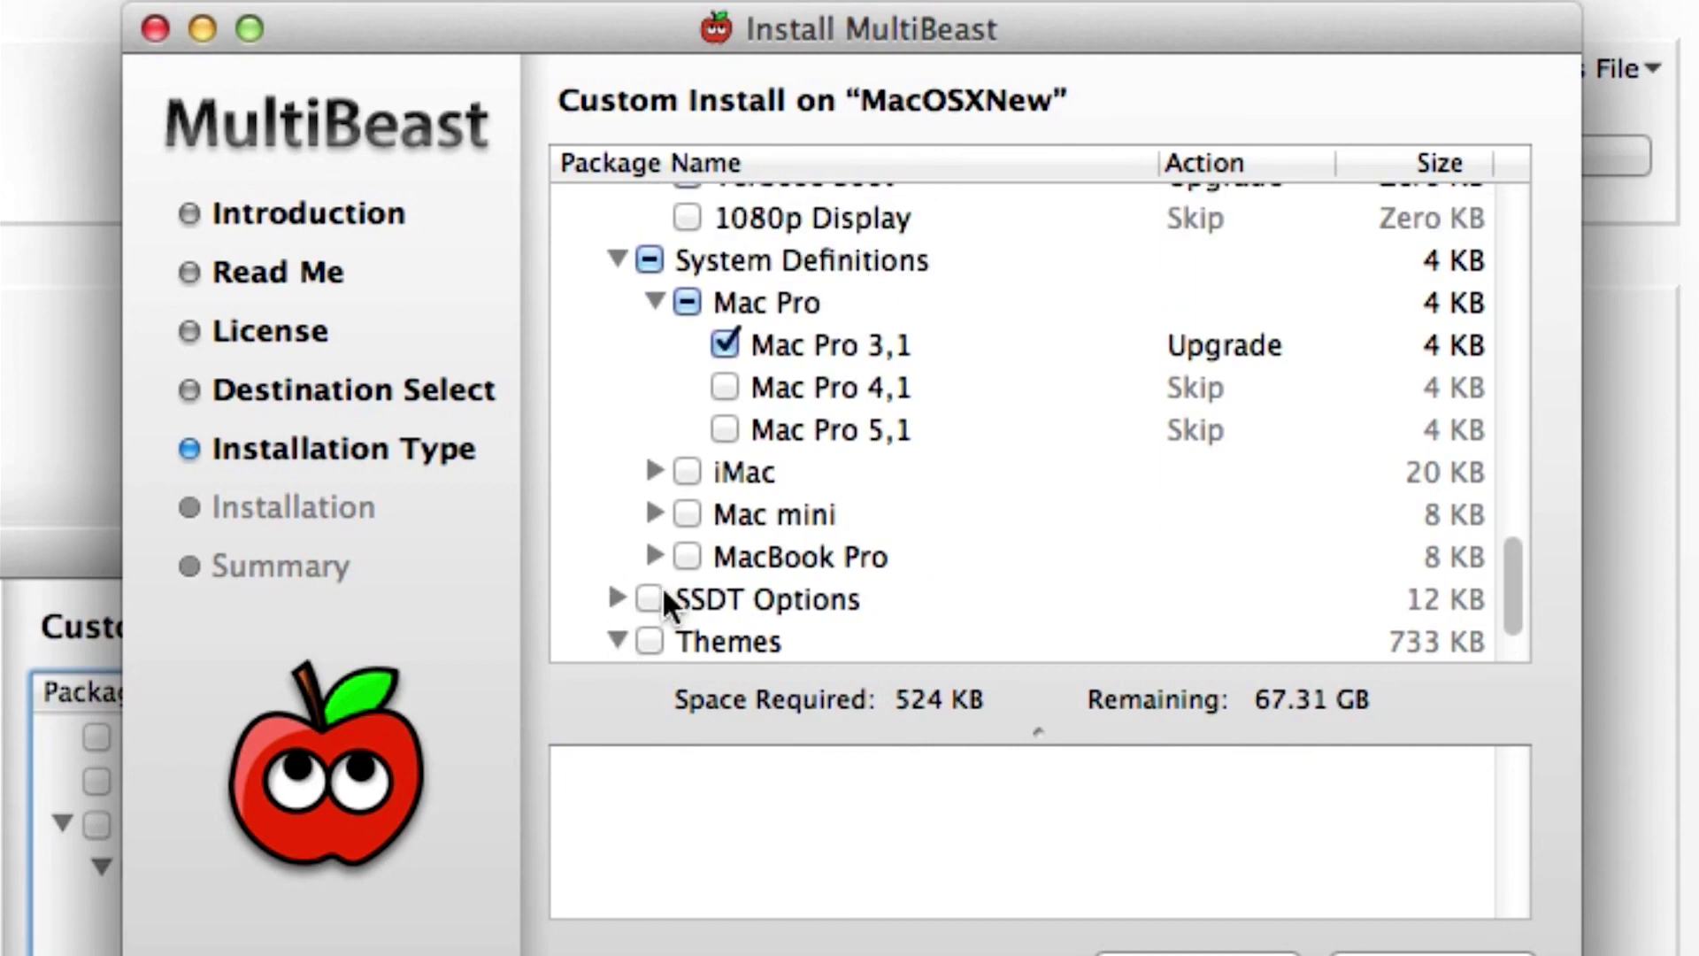
scroll(673, 602, down, 2)
scroll(720, 608, up, 5)
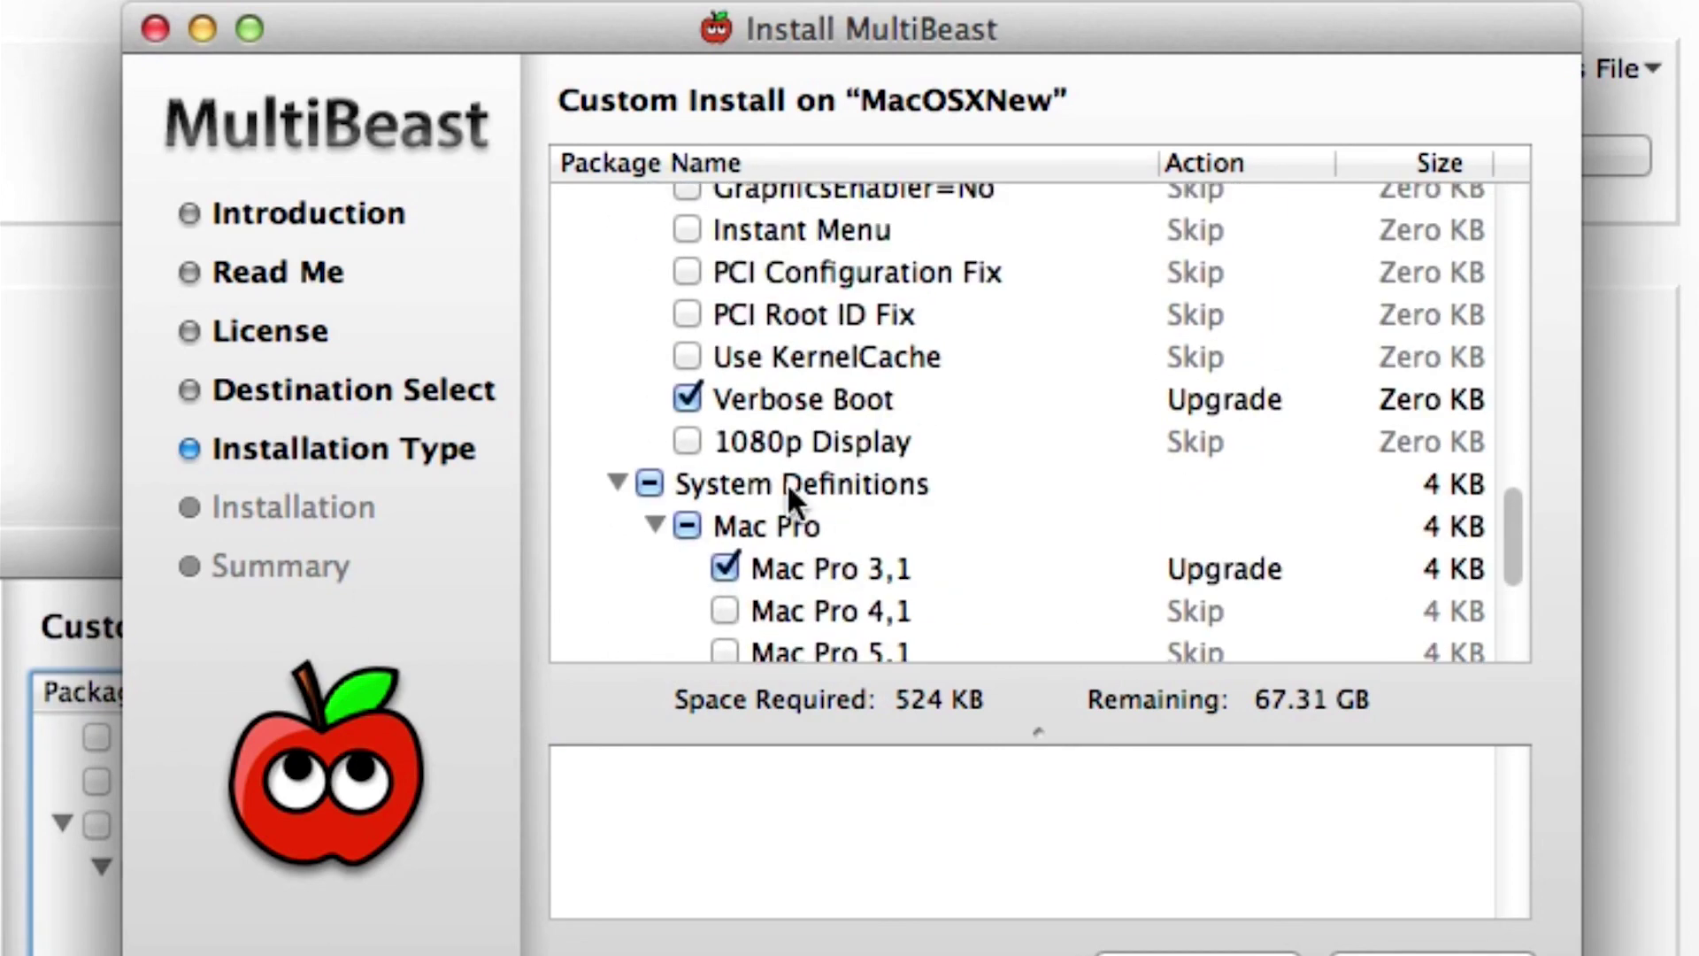
- Scroll back up to review the checked packages up to FakeSMC under Miscellaneous
scroll(785, 496, up, 4)
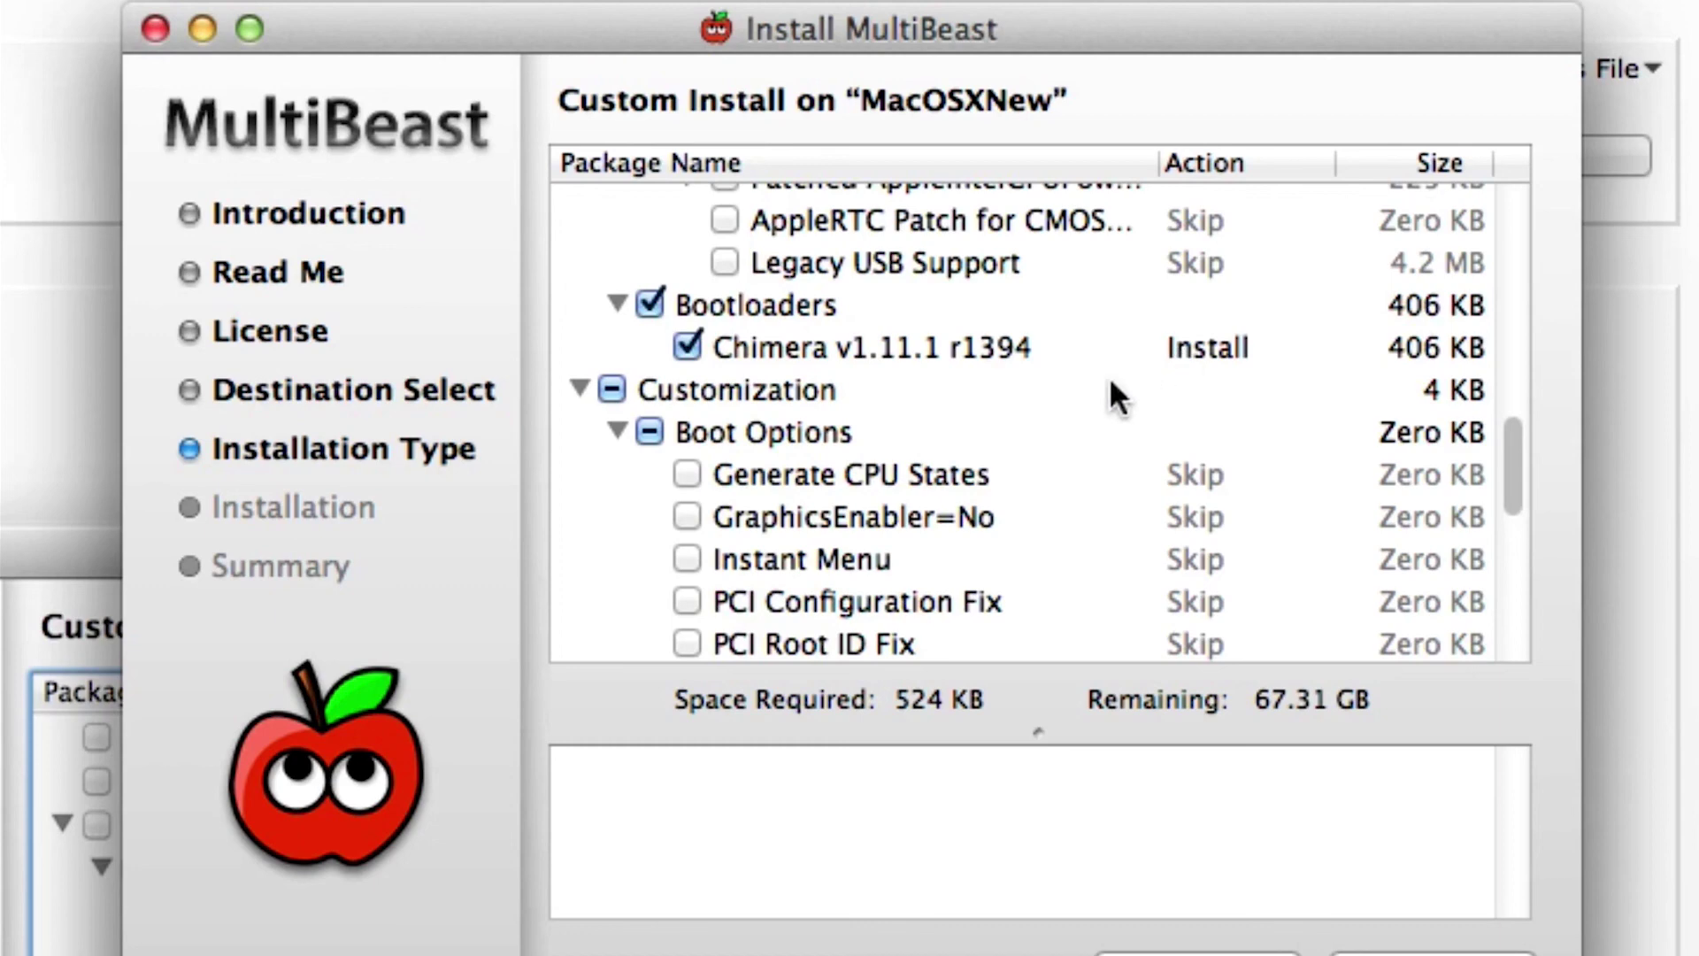
scroll(991, 412, down, 10)
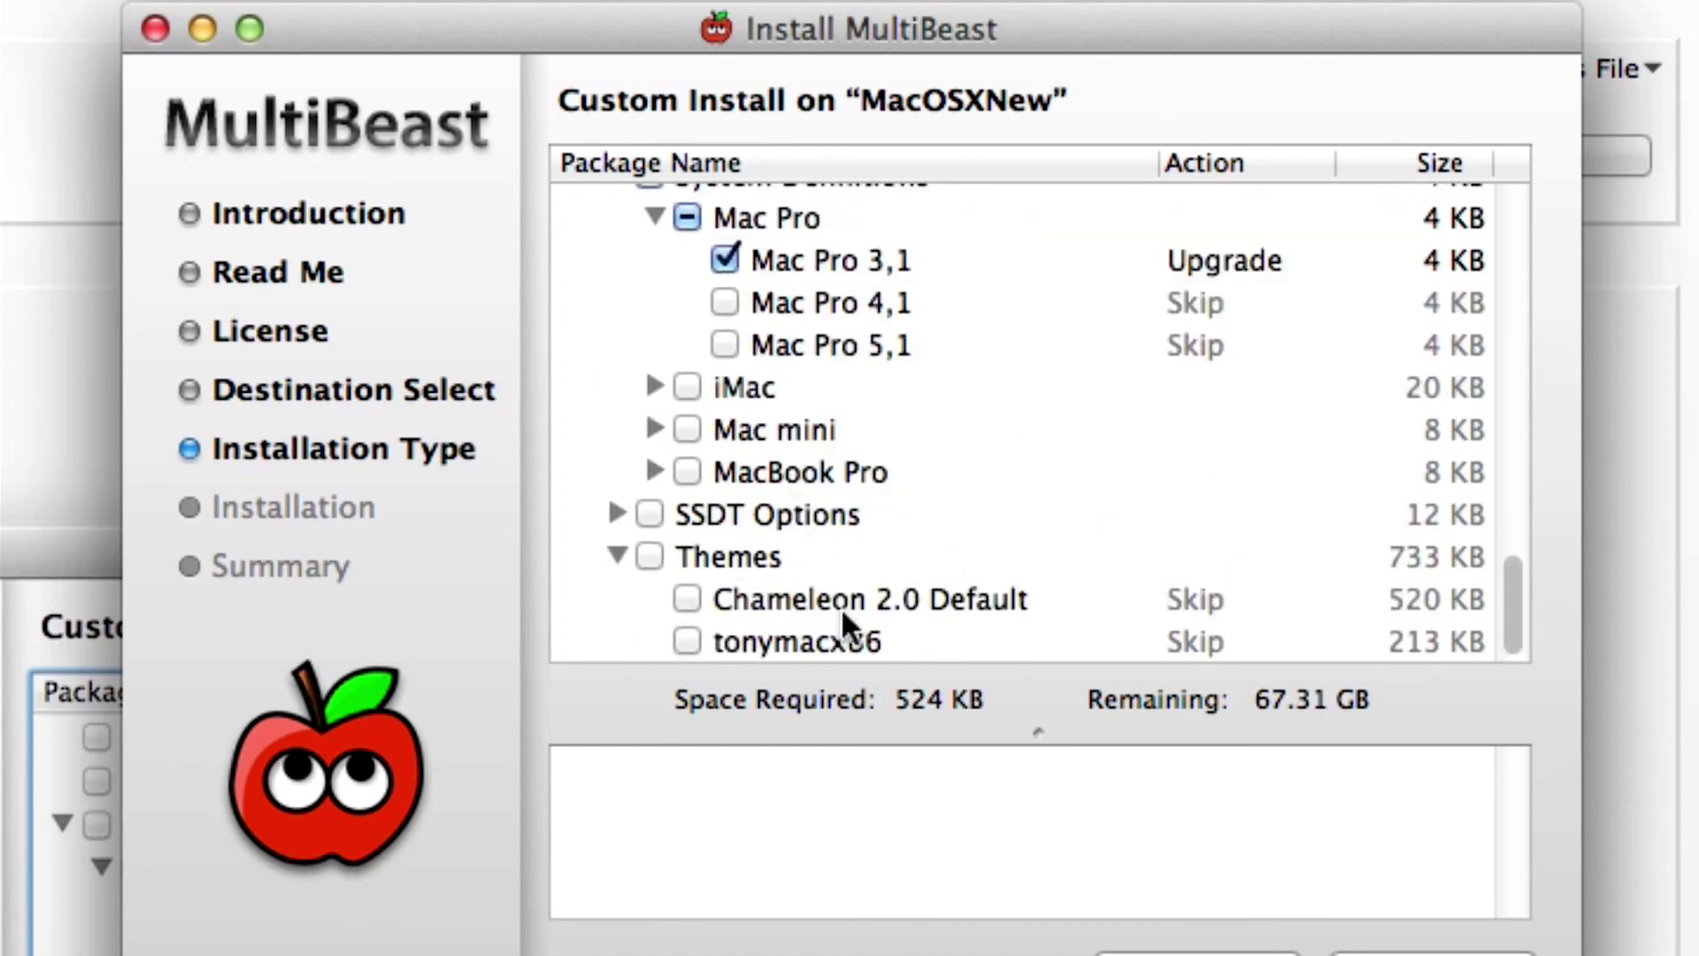
scroll(673, 478, up, 5)
scroll(683, 457, down, 5)
scroll(783, 483, up, 15)
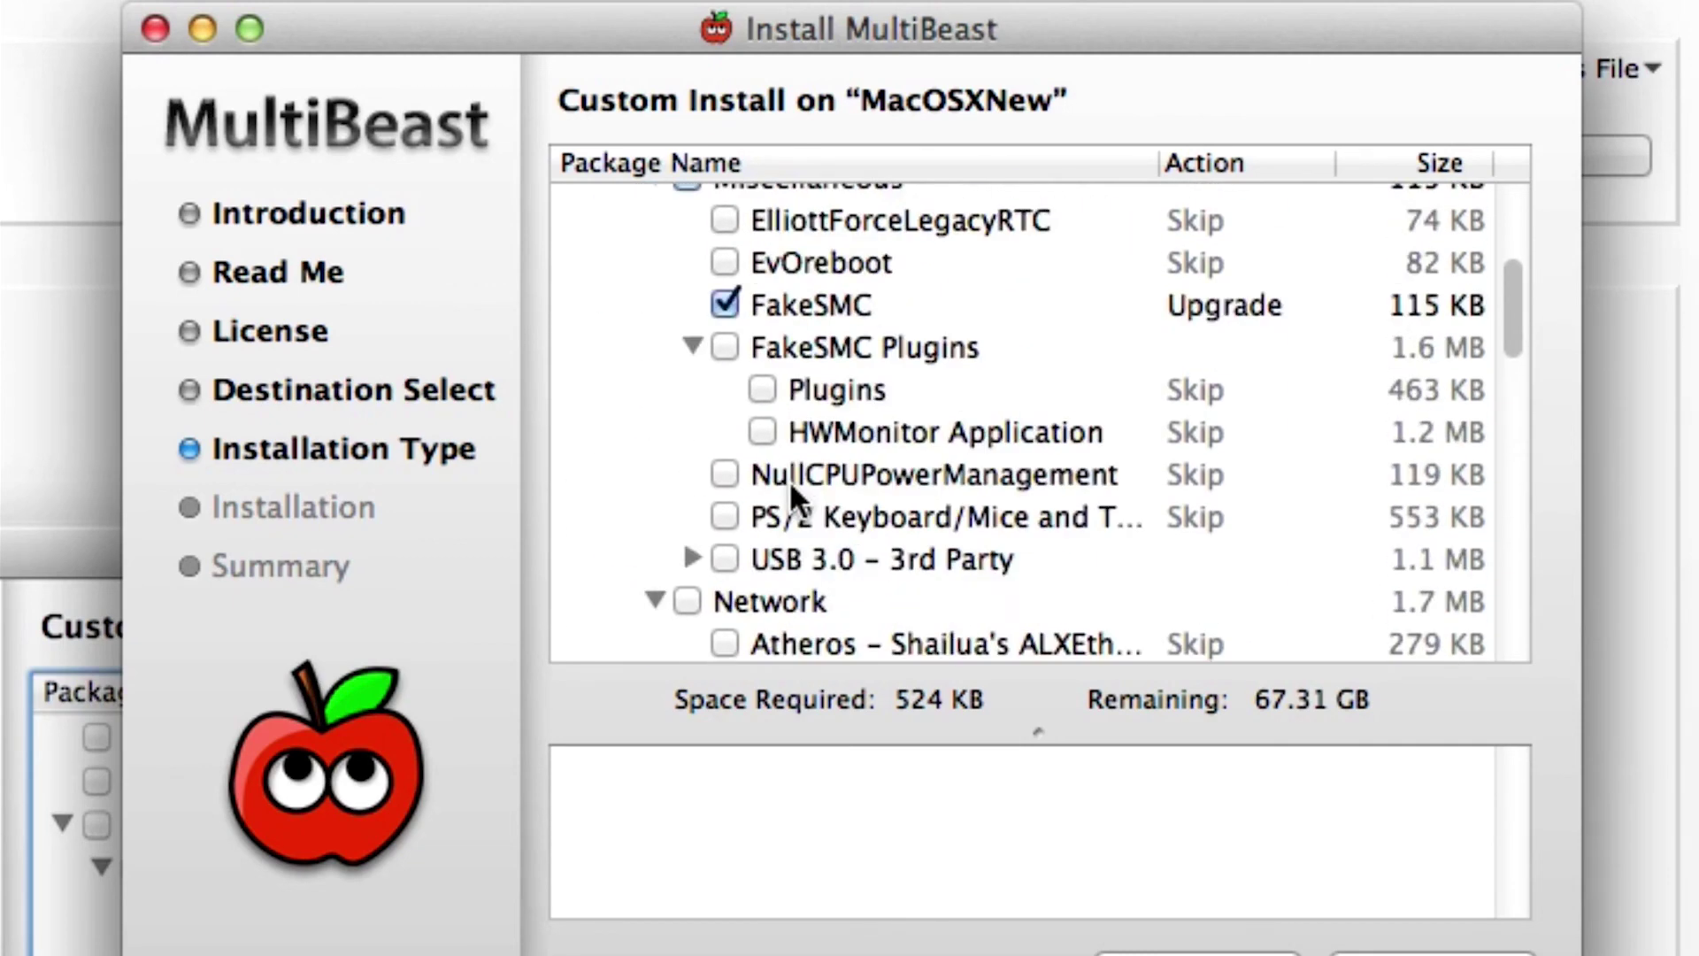
scroll(791, 492, up, 3)
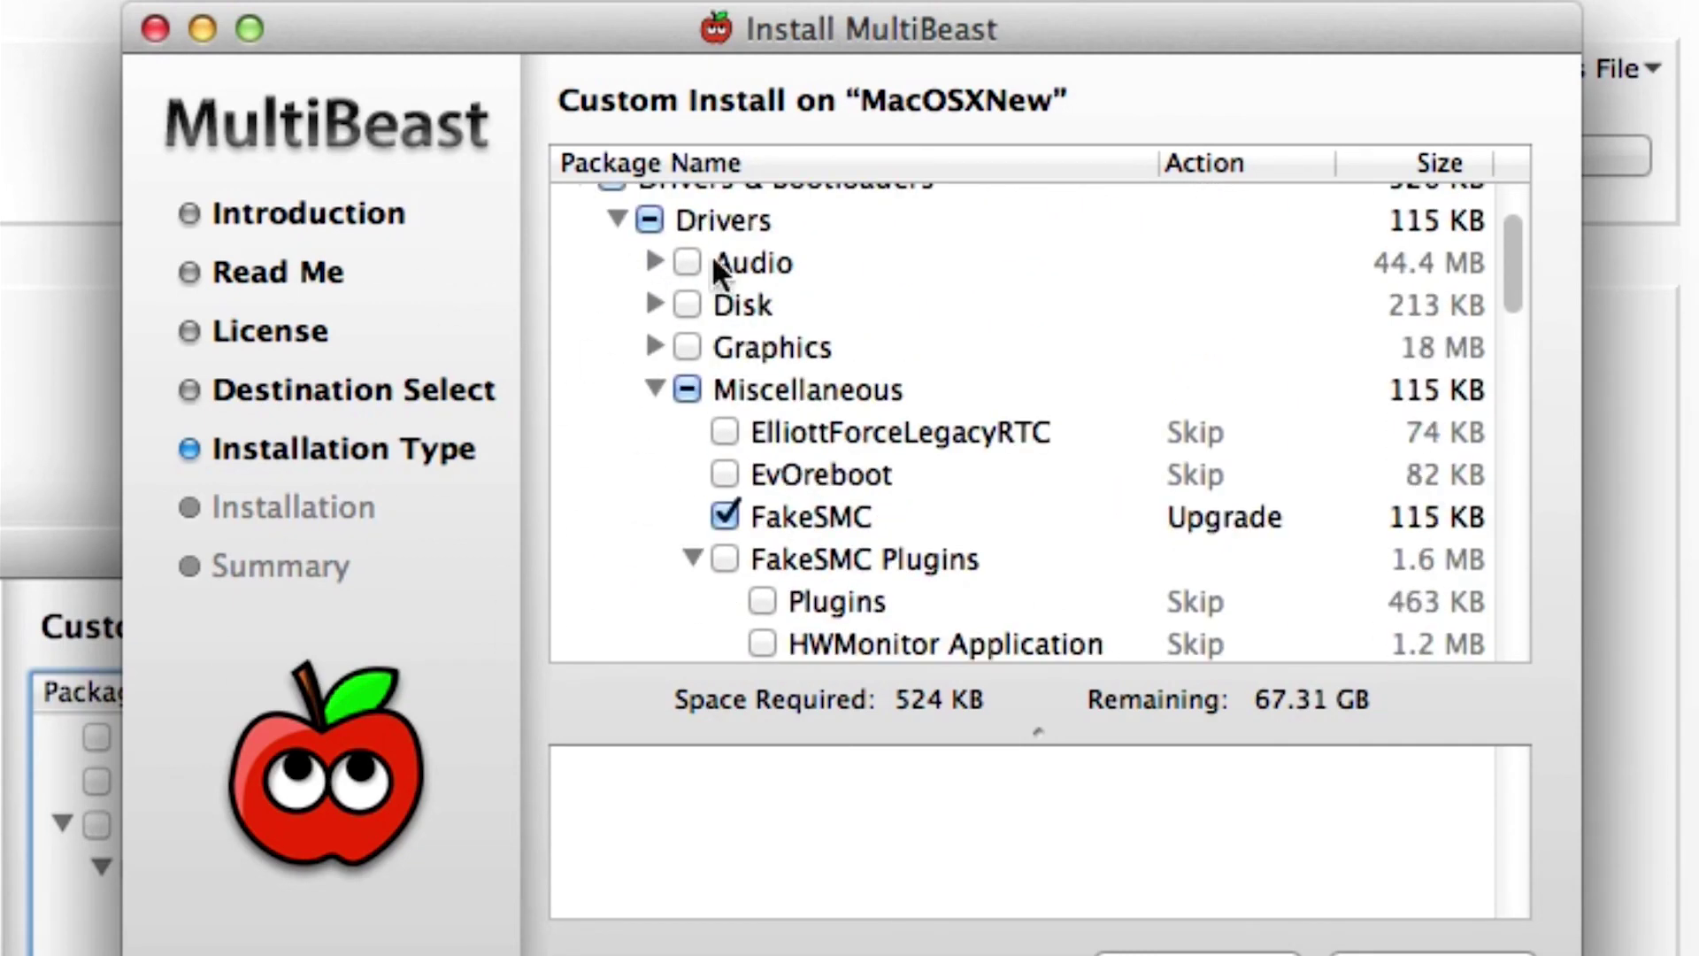